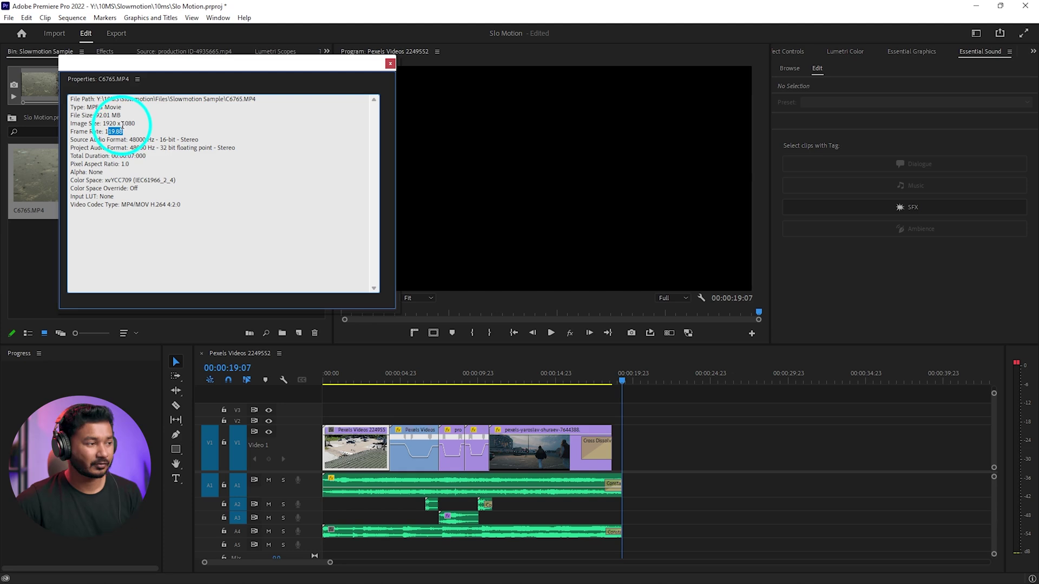
Step: Check the frame rate in the properties of source clip C6769.MP4 and preview its footage
{"action": "left_click", "coordinate": [391, 64]}
{"action": "left_click", "coordinate": [182, 188]}
{"action": "right_click", "coordinate": [182, 188]}
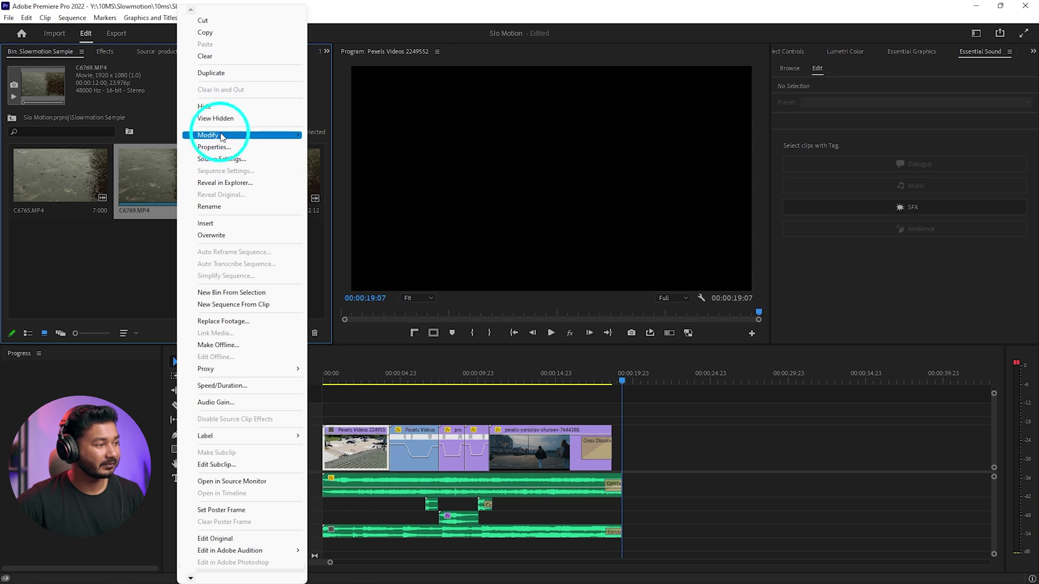
{"action": "left_click", "coordinate": [214, 146]}
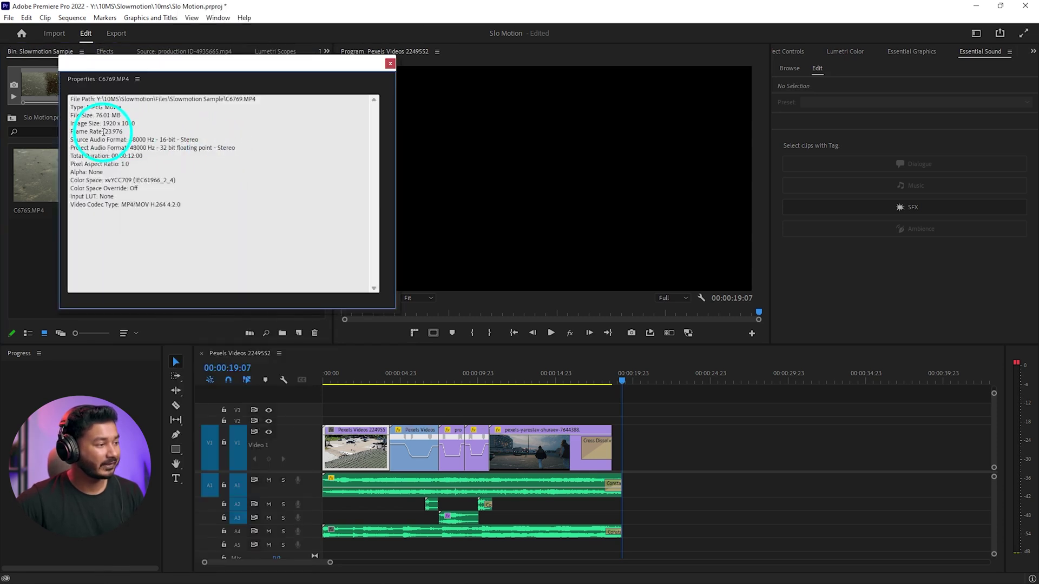
{"action": "left_click", "coordinate": [390, 64]}
{"action": "double_click", "coordinate": [157, 193]}
{"action": "key", "text": "space"}
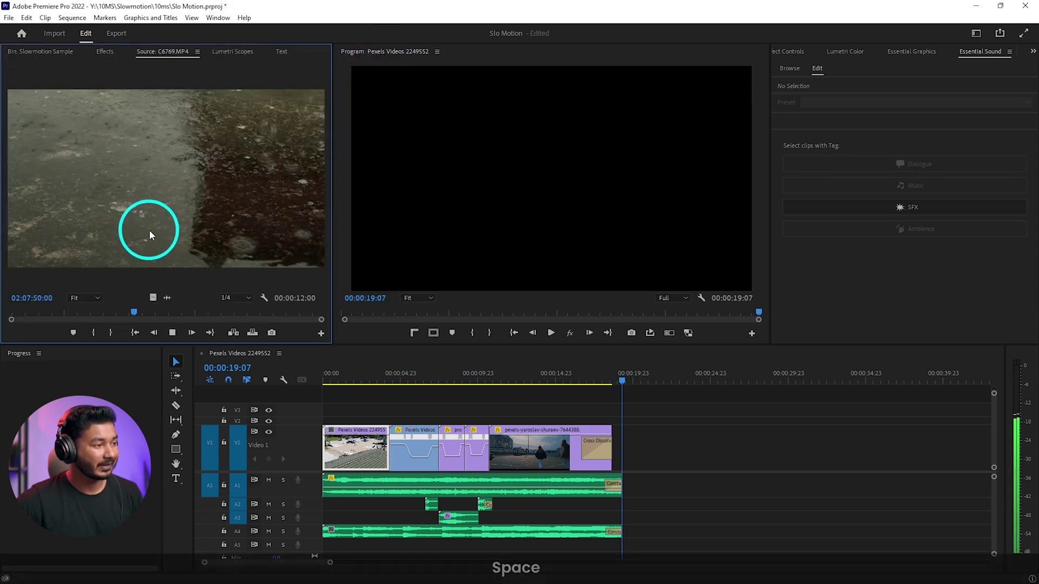
{"action": "key", "text": "space"}
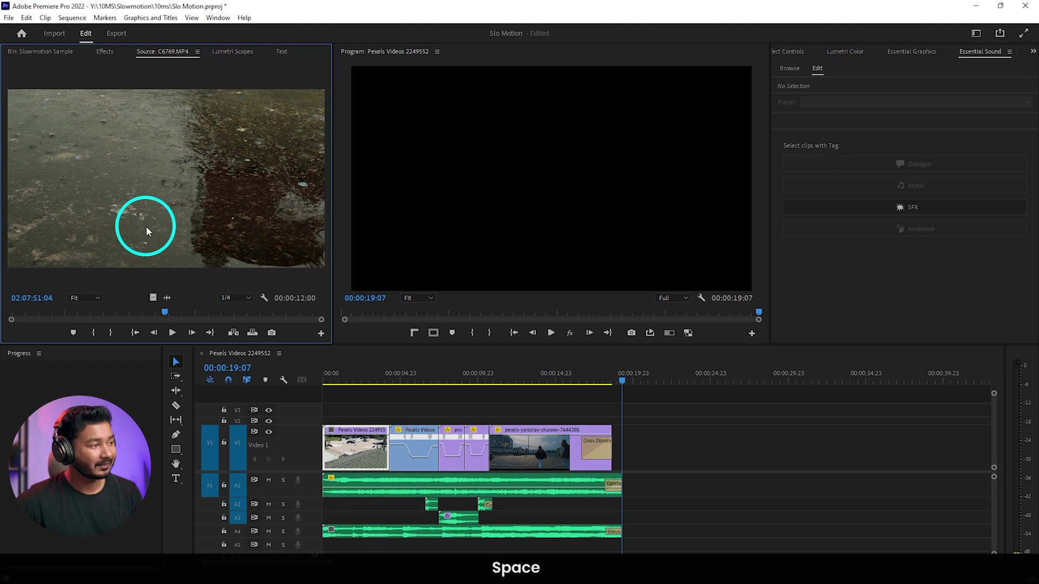
Step: Check the frame rate in the properties of source clip C6766.MP4 and preview its footage
{"action": "left_click", "coordinate": [43, 49]}
{"action": "left_click", "coordinate": [247, 184]}
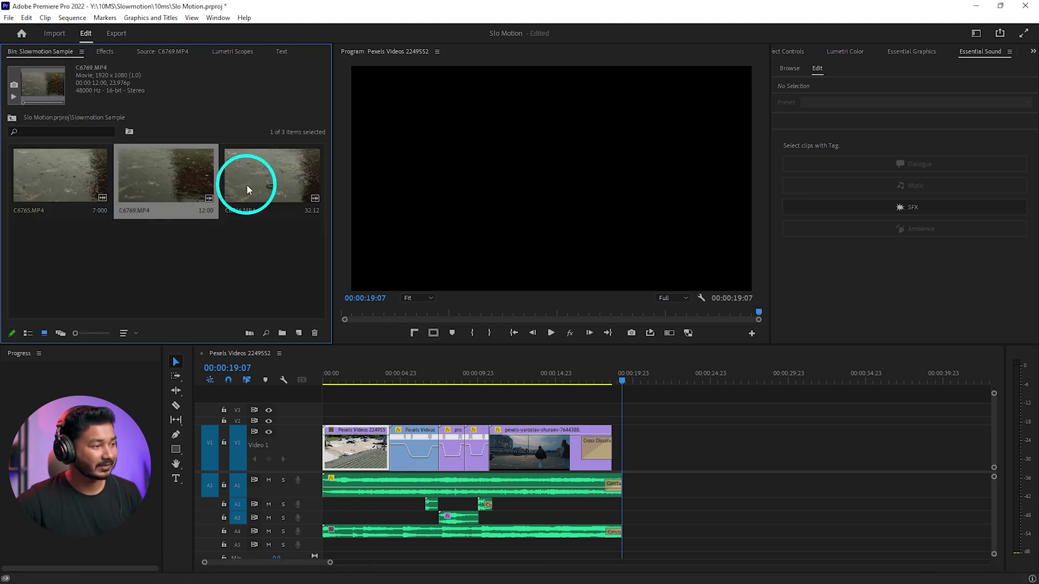
{"action": "right_click", "coordinate": [248, 184]}
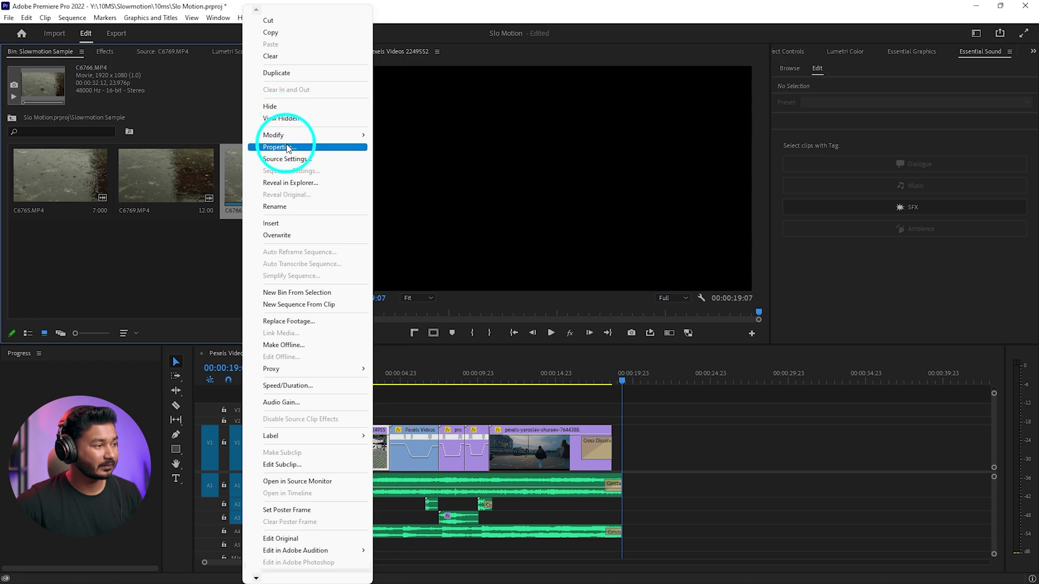
{"action": "left_click", "coordinate": [287, 147]}
{"action": "left_click_drag", "start_coordinate": [108, 132], "coordinate": [114, 132]}
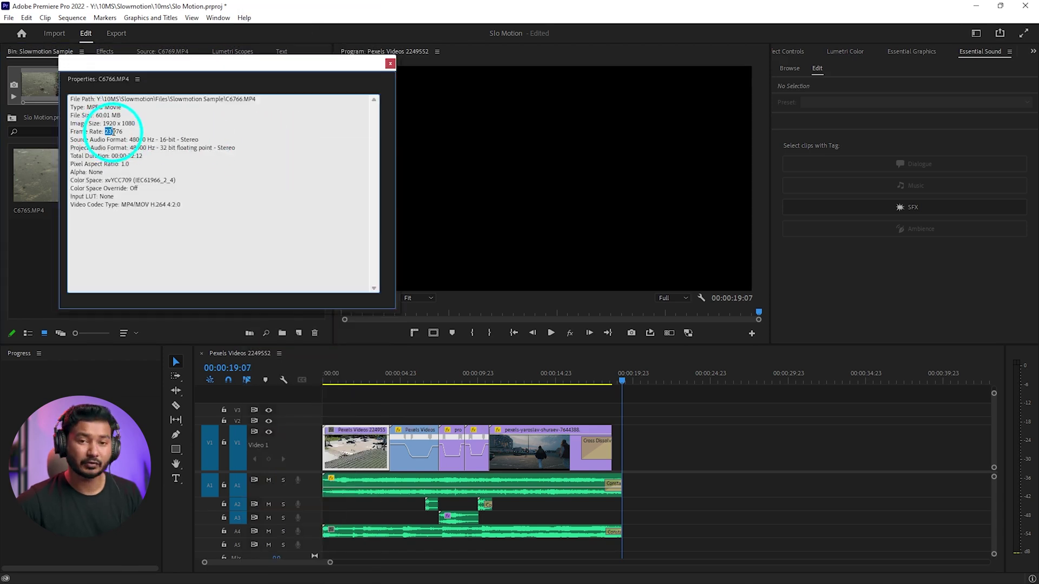
{"action": "left_click", "coordinate": [389, 65]}
{"action": "double_click", "coordinate": [282, 186]}
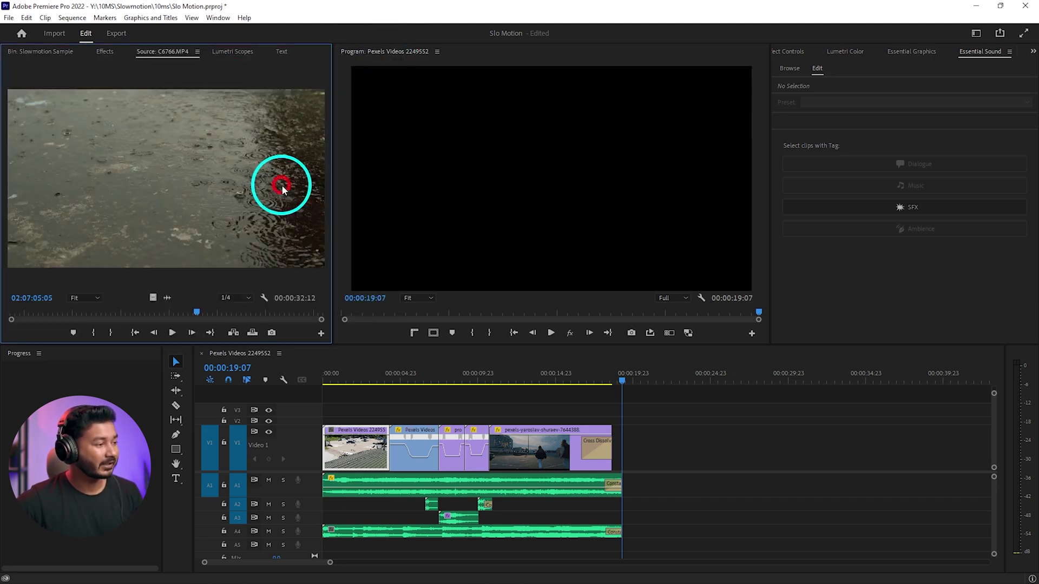
{"action": "key", "text": "space"}
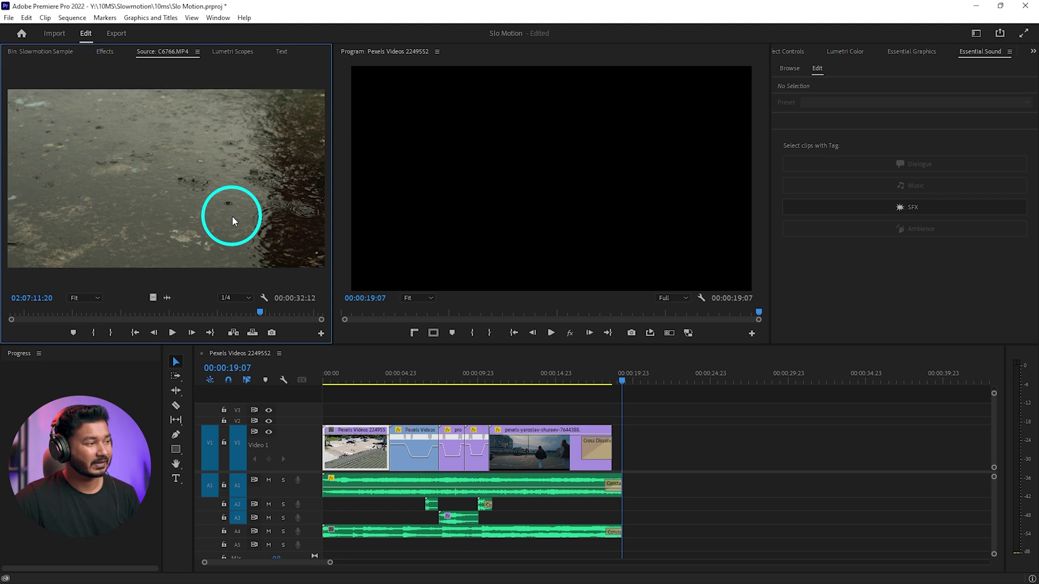
Step: Place C6765.MP4 on video track V1 with a gap after the existing clips, and play part of it
{"action": "left_click", "coordinate": [40, 51]}
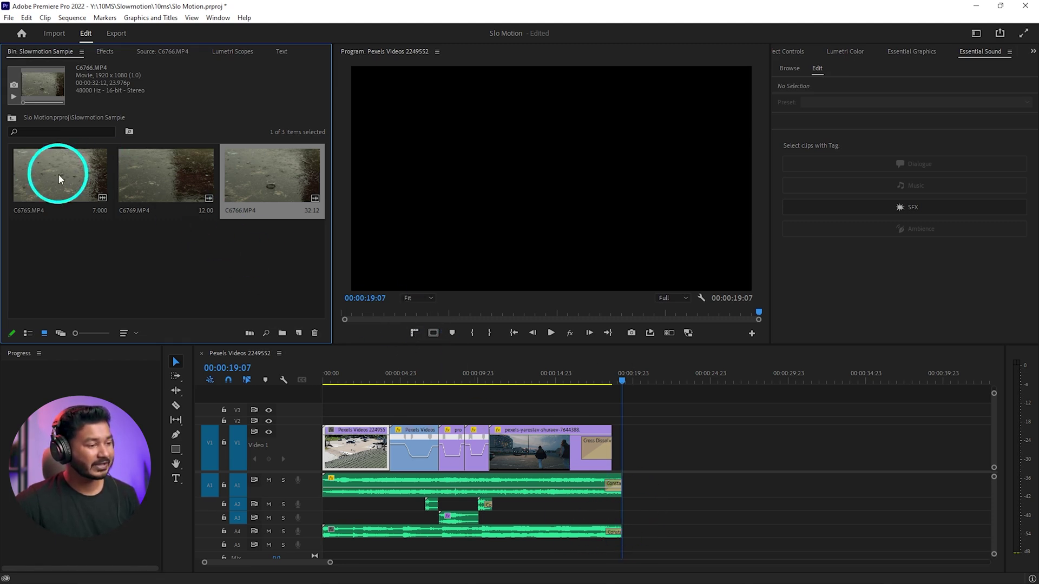
{"action": "left_click_drag", "start_coordinate": [57, 174], "coordinate": [801, 484]}
{"action": "left_click", "coordinate": [744, 471]}
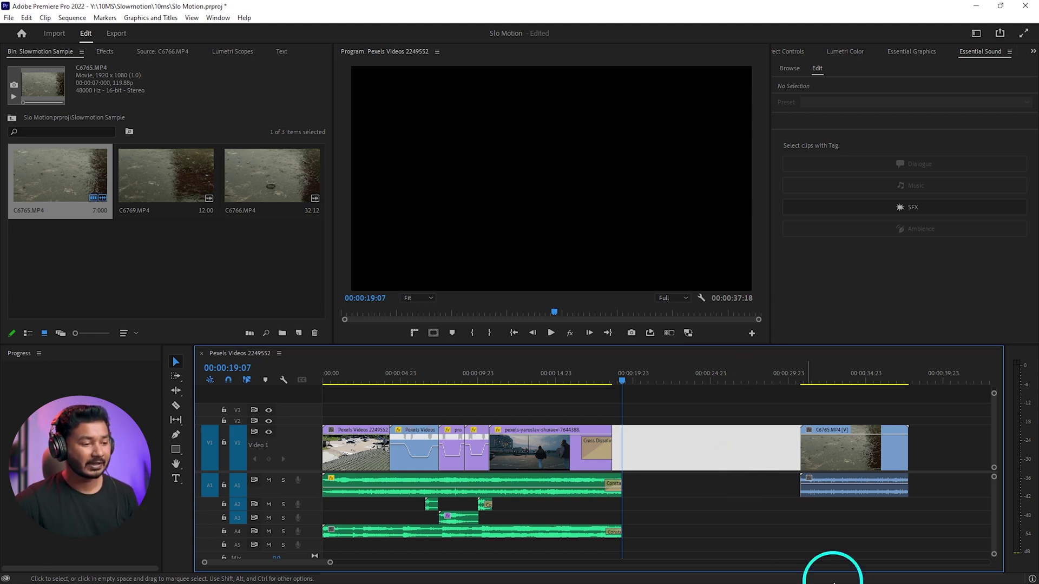
{"action": "scroll", "coordinate": [800, 441], "scroll_direction": "down", "scroll_amount": 3}
{"action": "left_click", "coordinate": [703, 379]}
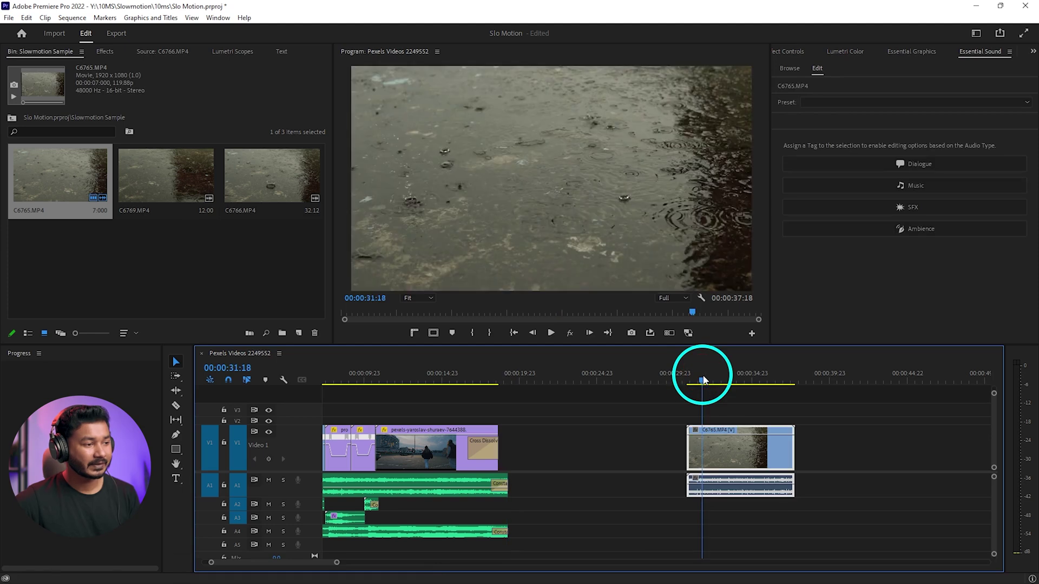
{"action": "key", "text": "space"}
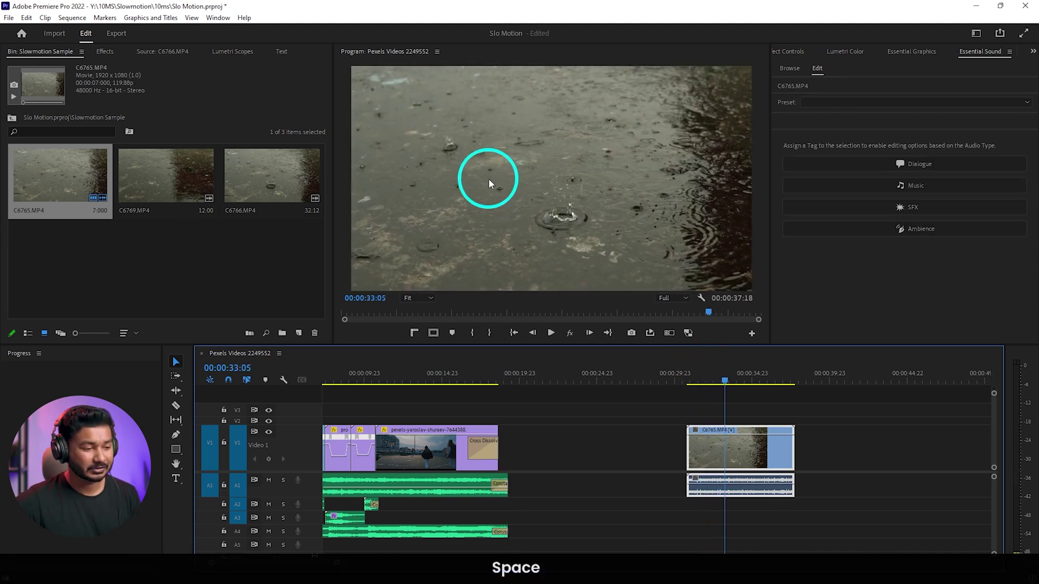
{"action": "key", "text": "space"}
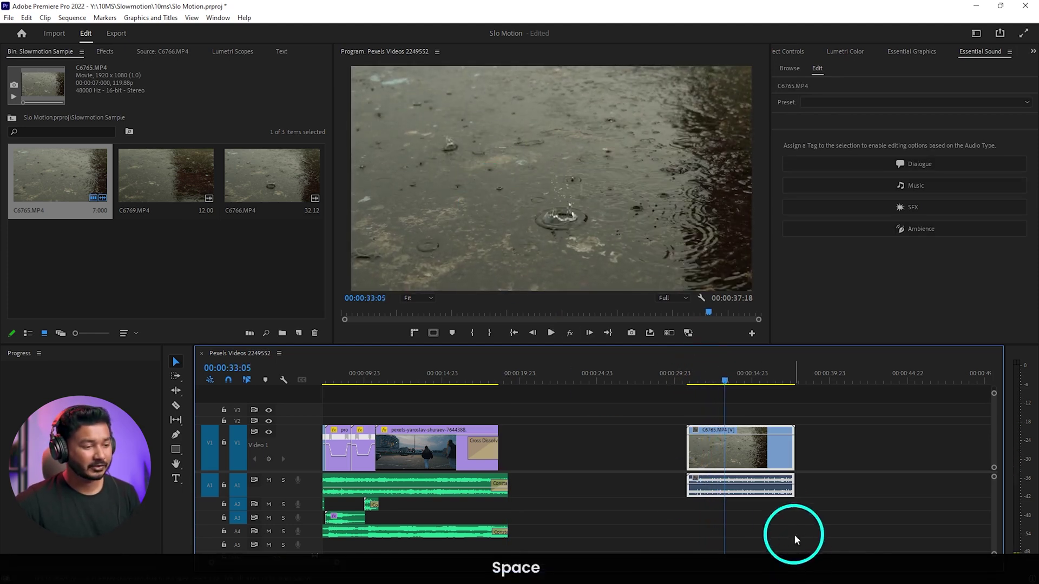
Step: Slow the C6765.MP4 clip in the sequence to 25% speed and play back the result
{"action": "right_click", "coordinate": [723, 449]}
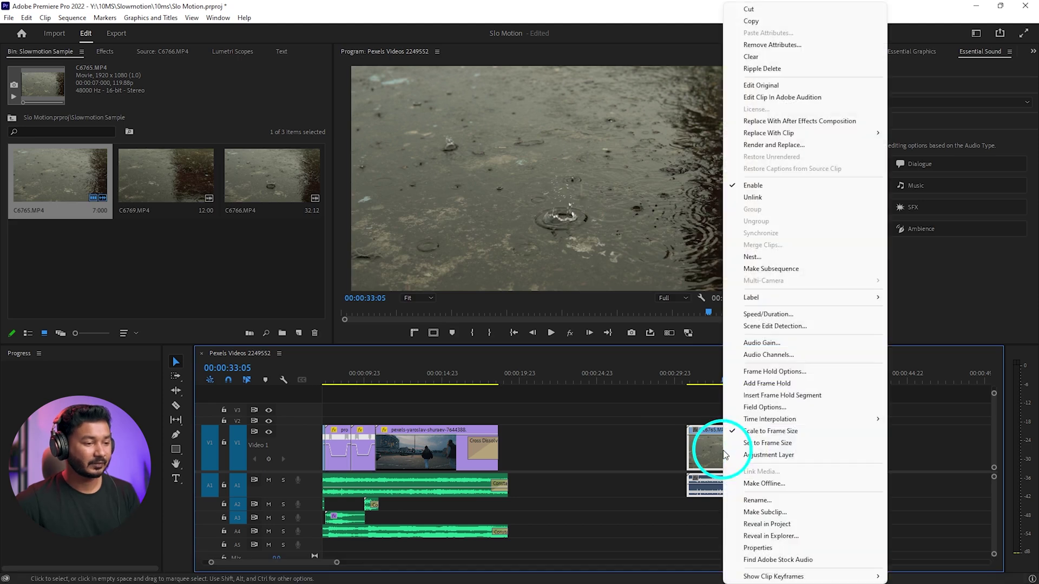
{"action": "left_click", "coordinate": [794, 316]}
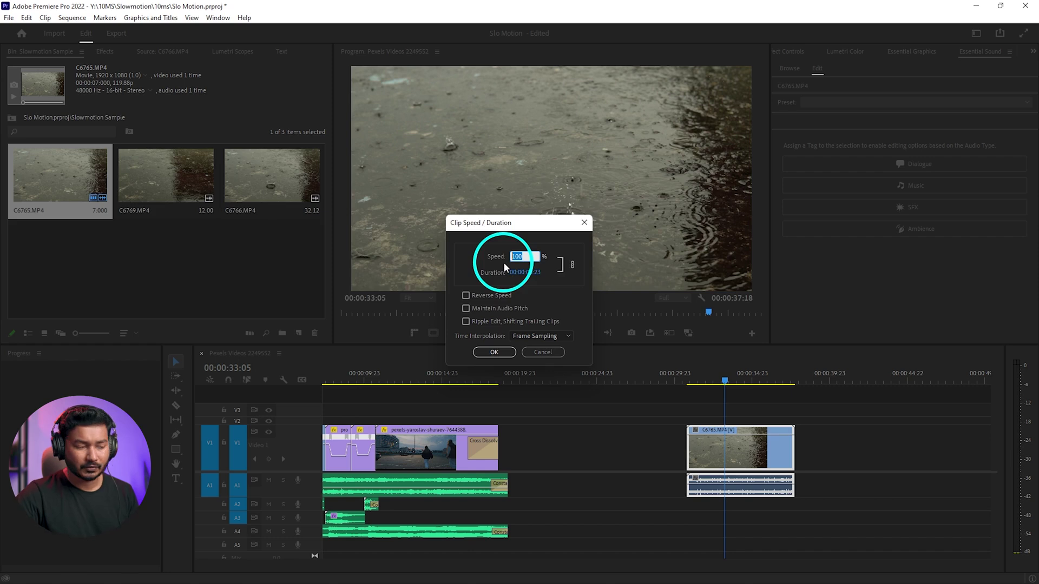
{"action": "type", "text": "25"}
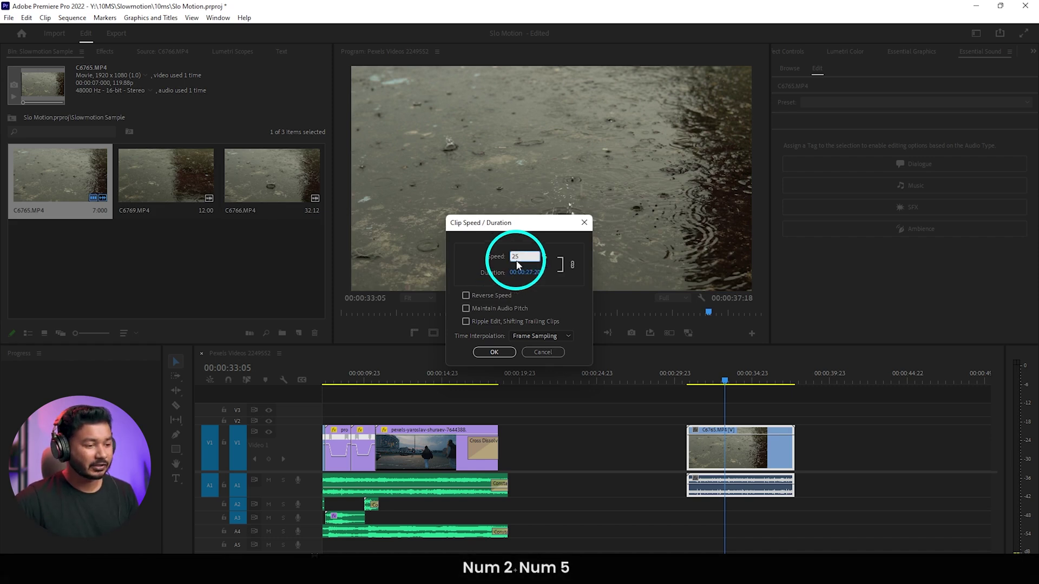
{"action": "left_click", "coordinate": [494, 353]}
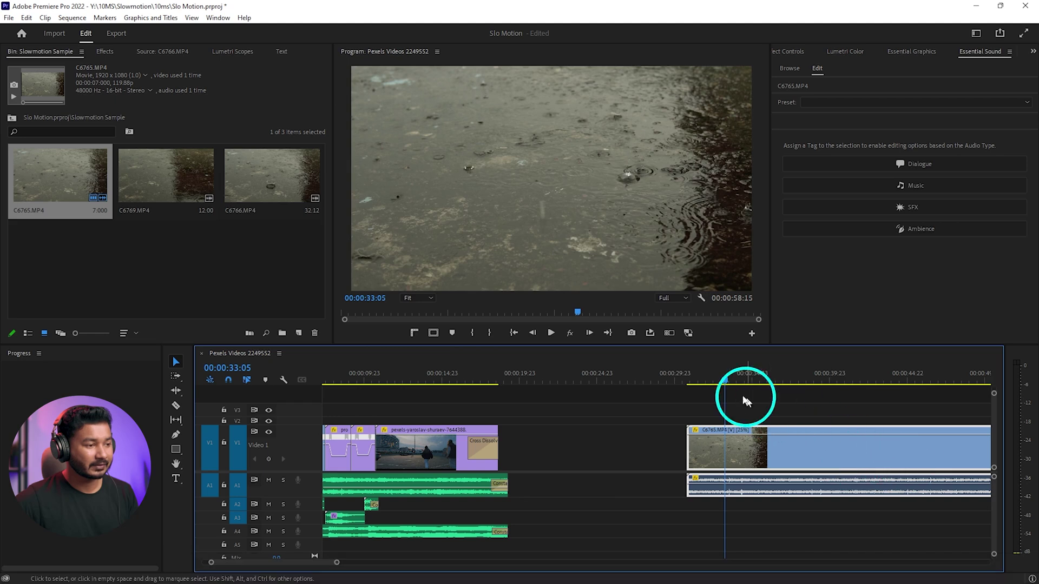
{"action": "left_click", "coordinate": [703, 380]}
{"action": "key", "text": "space"}
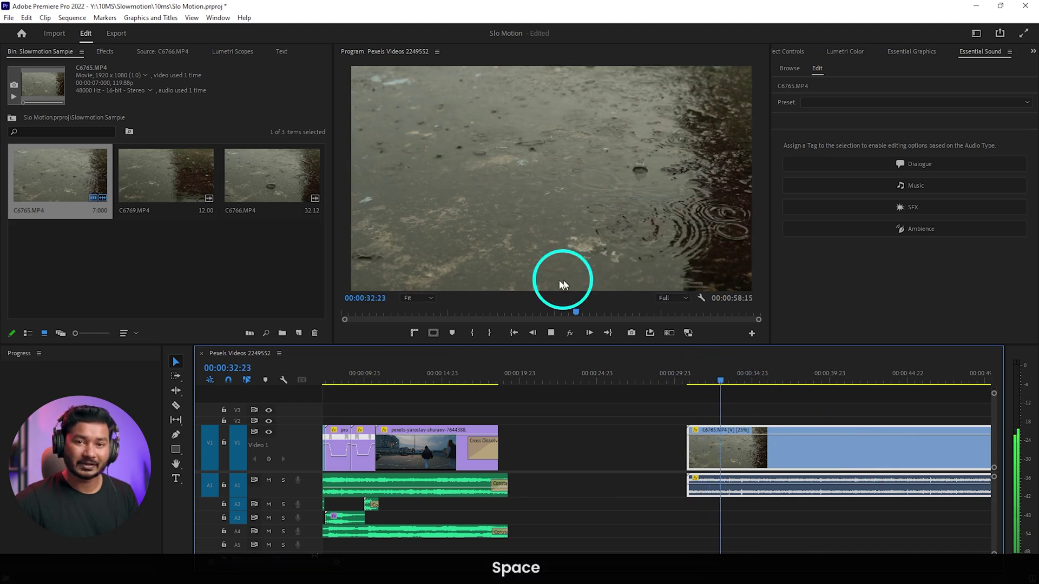
{"action": "key", "text": "space"}
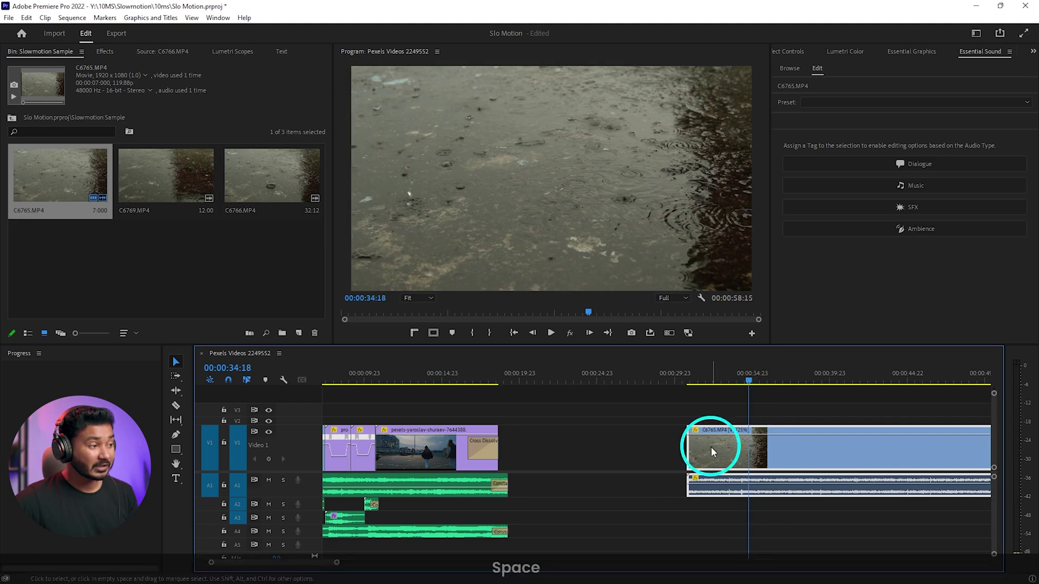
Step: Place C6769.MP4 on video track V1 after the C6765.MP4 clip and play part of it
{"action": "scroll", "coordinate": [720, 452], "scroll_direction": "down", "scroll_amount": 5}
{"action": "left_click_drag", "start_coordinate": [170, 185], "coordinate": [731, 406]}
{"action": "left_click", "coordinate": [727, 373]}
{"action": "key", "text": "space"}
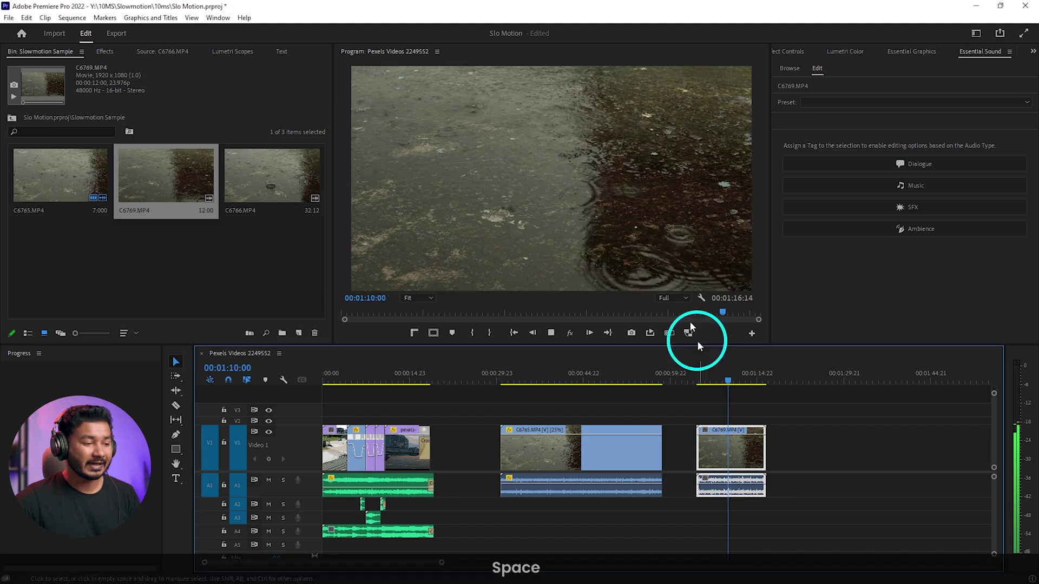
{"action": "key", "text": "space"}
Step: Slow the C6769.MP4 clip in the sequence to 25% speed and play back the result
{"action": "right_click", "coordinate": [719, 471]}
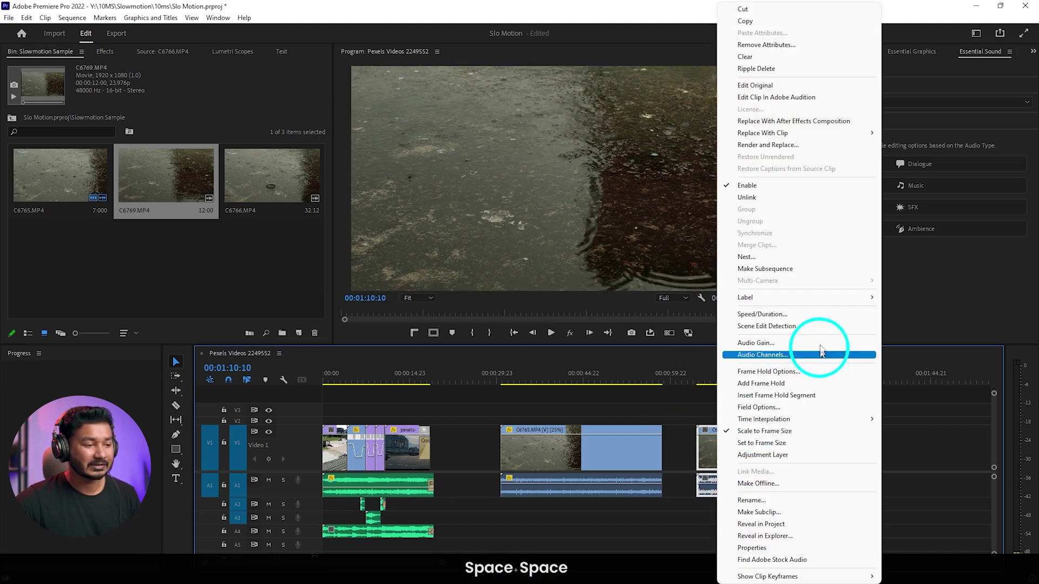
{"action": "left_click", "coordinate": [810, 315]}
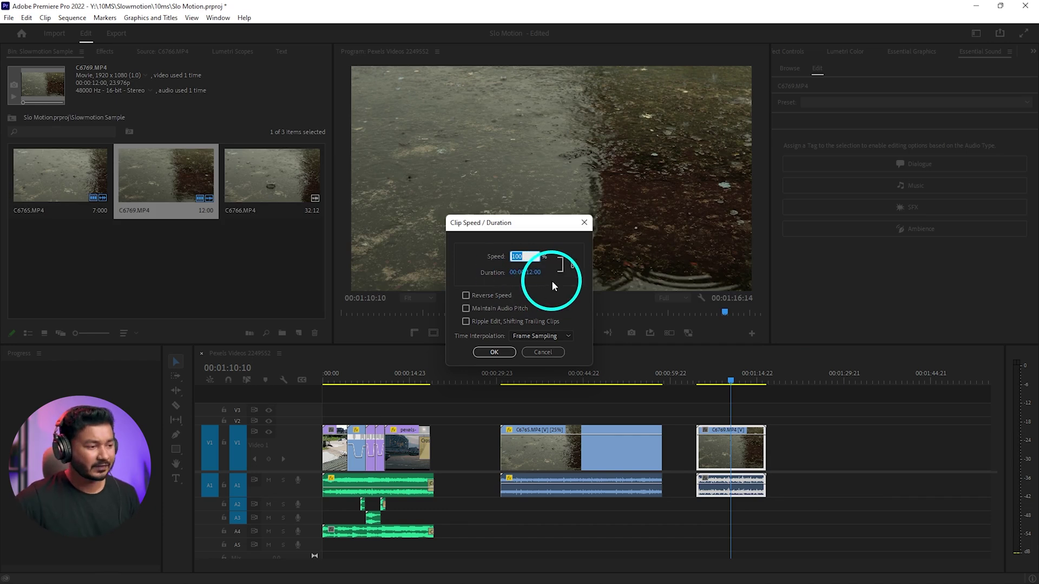
{"action": "type", "text": "25"}
{"action": "left_click", "coordinate": [494, 353]}
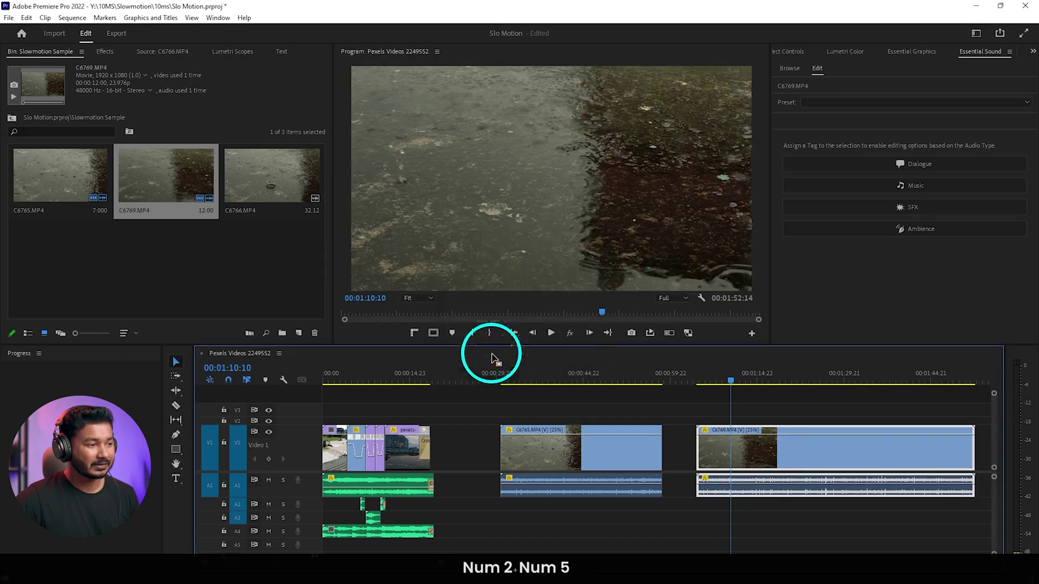
{"action": "key", "text": "space"}
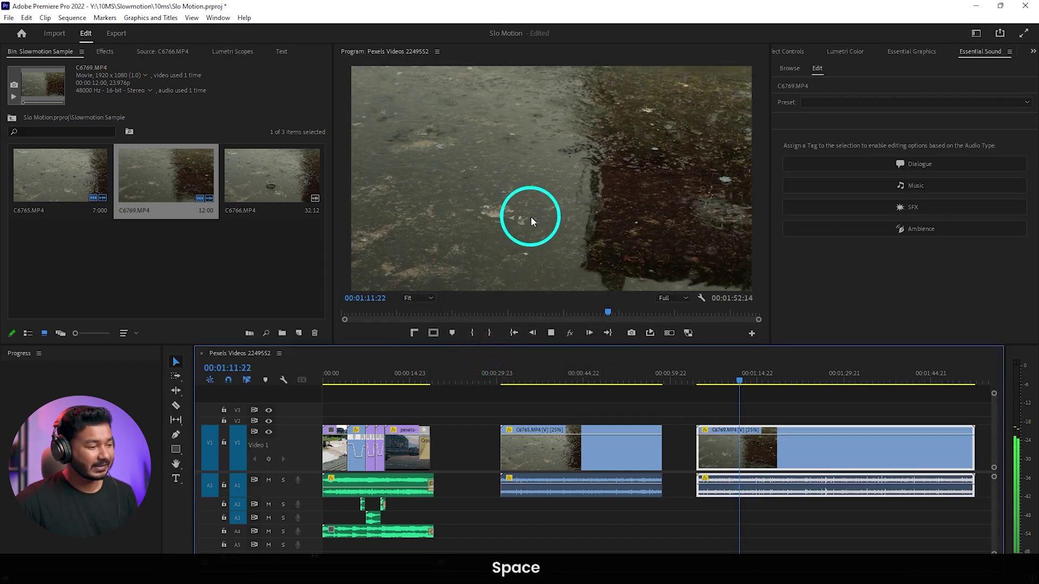
Step: Play back the slowed C6765.MP4 and C6769.MP4 clips in turn to compare their smoothness
{"action": "left_click", "coordinate": [534, 382]}
{"action": "key", "text": "space"}
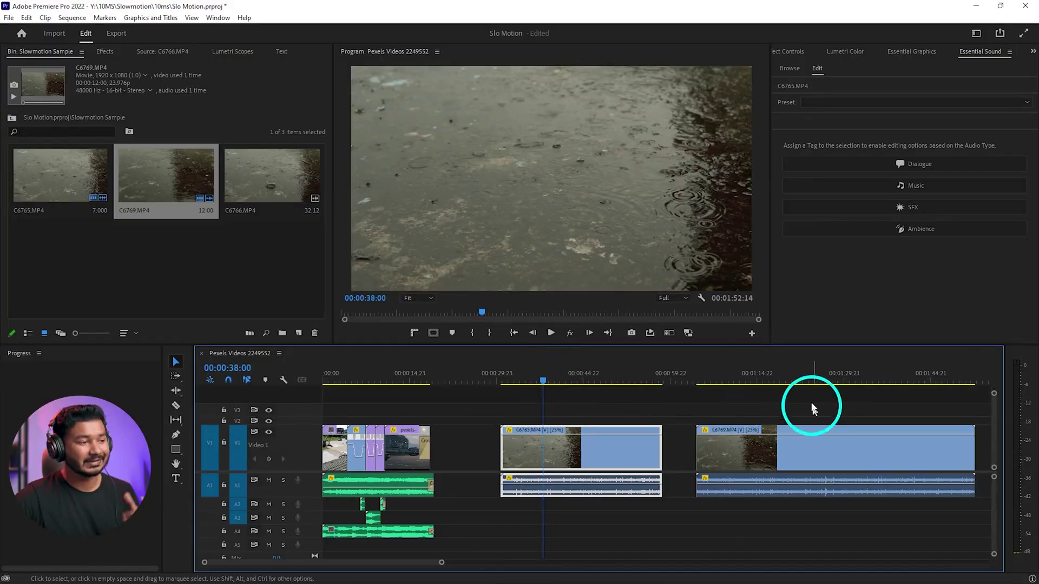
{"action": "left_click", "coordinate": [736, 376]}
{"action": "key", "text": "space"}
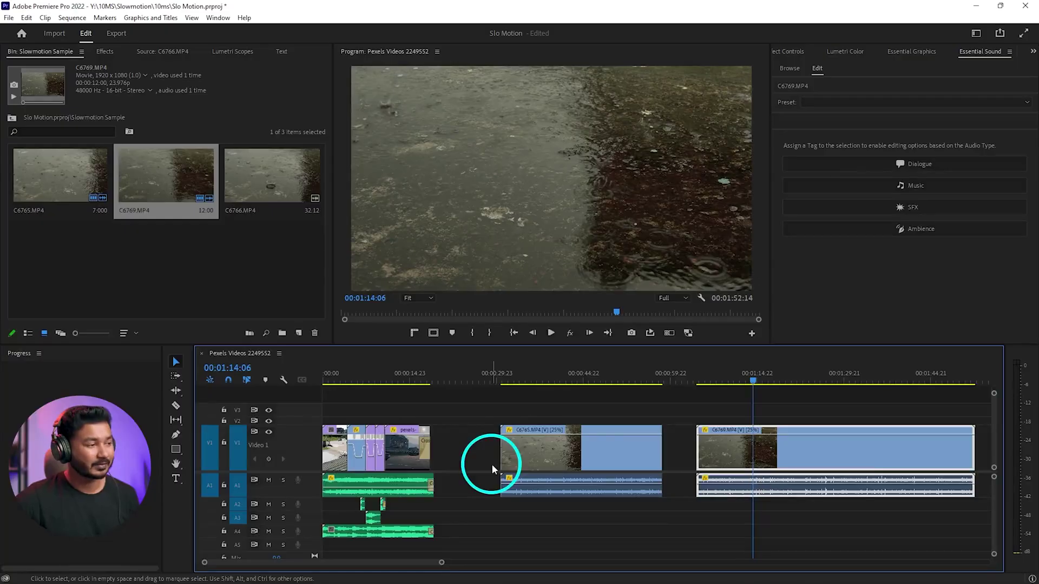
Step: Place C6766.MP4 on video track V1 after the C6769.MP4 clip and play part of it
{"action": "scroll", "coordinate": [602, 431], "scroll_direction": "down", "scroll_amount": 3}
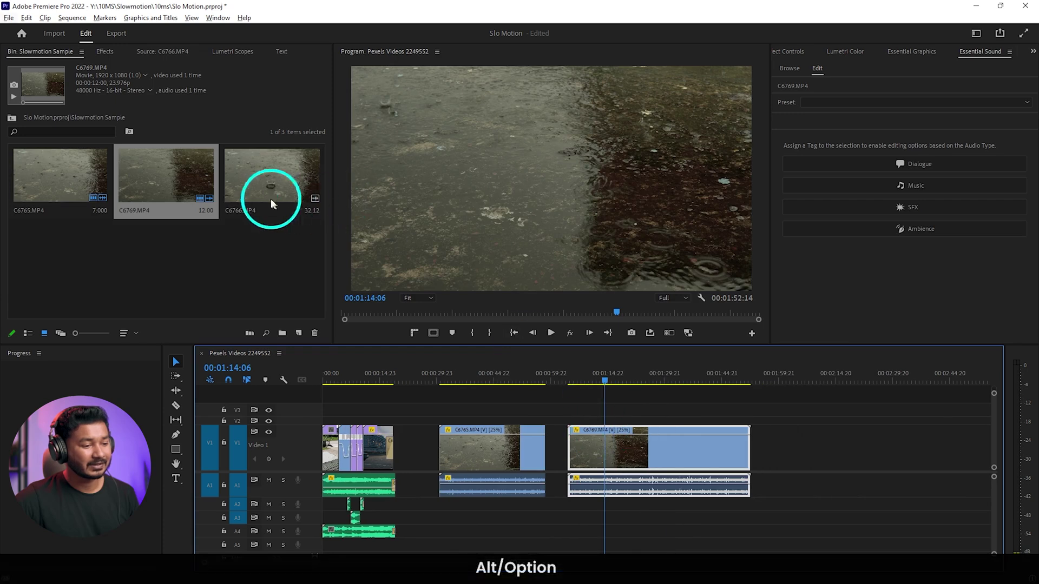
{"action": "left_click_drag", "start_coordinate": [271, 199], "coordinate": [773, 459]}
{"action": "scroll", "coordinate": [666, 371], "scroll_direction": "down", "scroll_amount": 2}
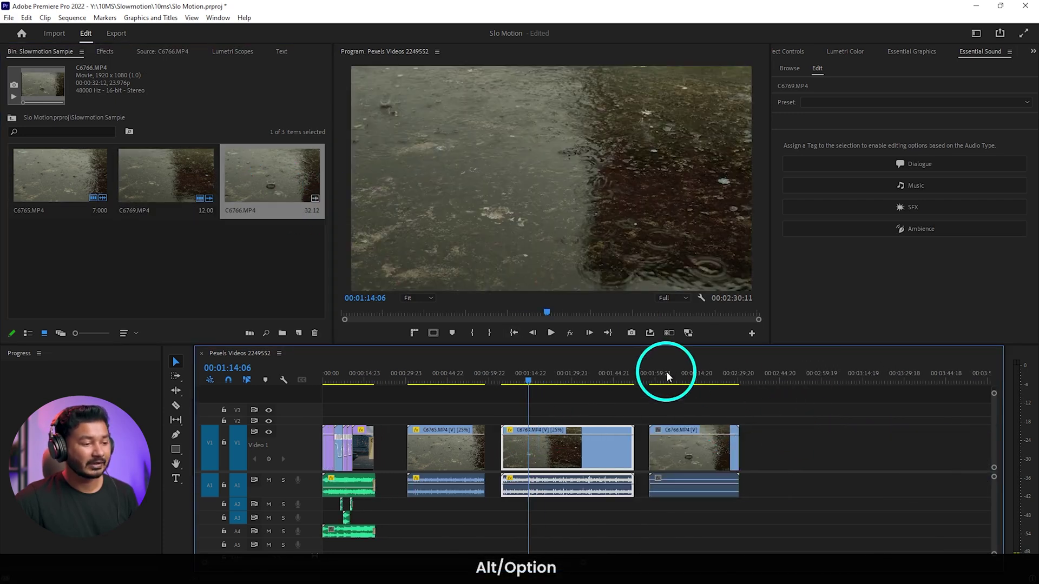
{"action": "key", "text": "space"}
{"action": "scroll", "coordinate": [699, 434], "scroll_direction": "up", "scroll_amount": 3}
{"action": "key", "text": "space"}
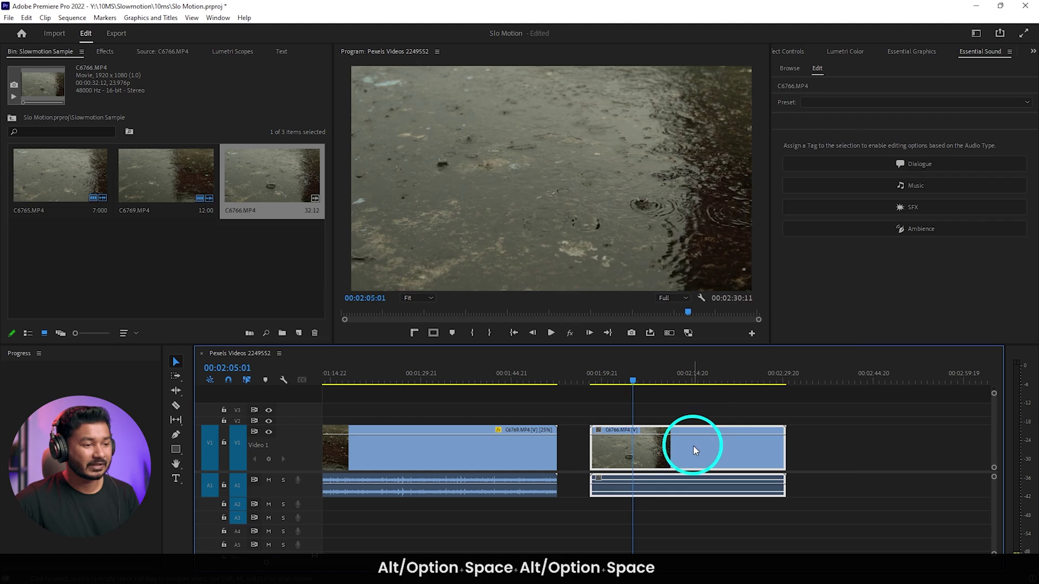
Step: Speed up the C6766.MP4 clip in the sequence to 200% and play back the result
{"action": "right_click", "coordinate": [694, 445]}
{"action": "left_click", "coordinate": [738, 314]}
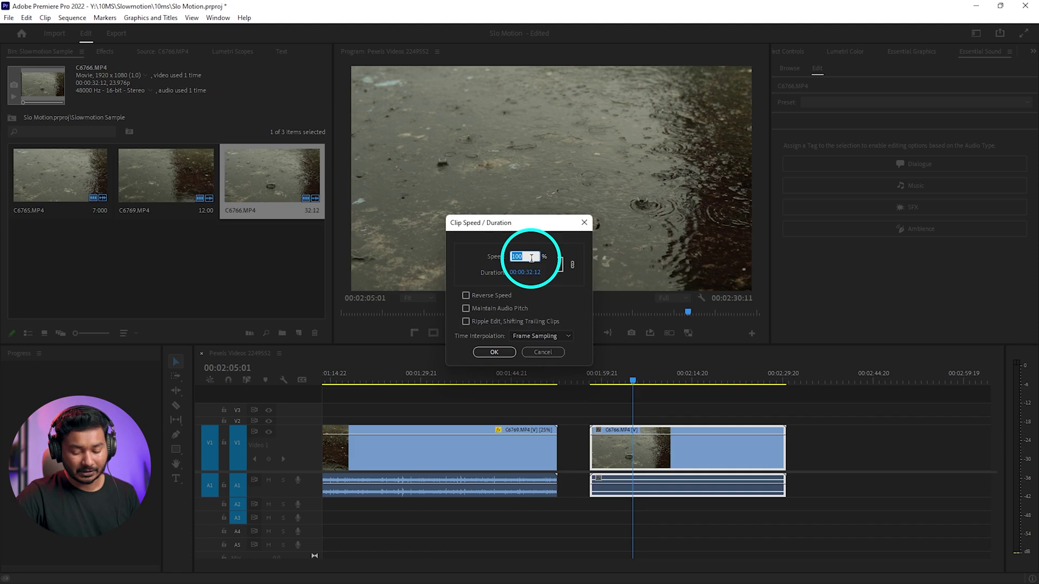
{"action": "type", "text": "200"}
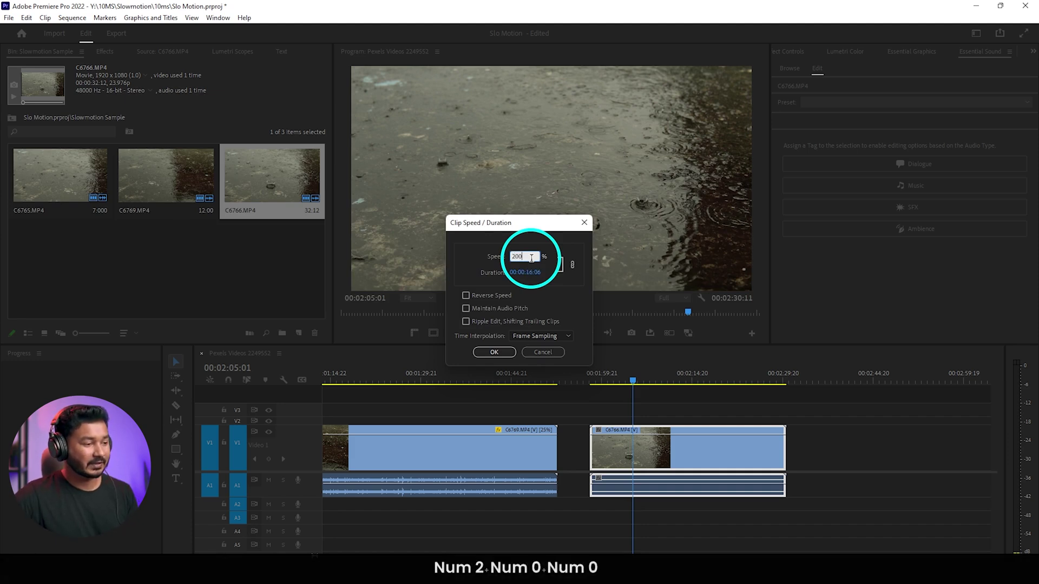
{"action": "left_click", "coordinate": [494, 352]}
{"action": "key", "text": "space"}
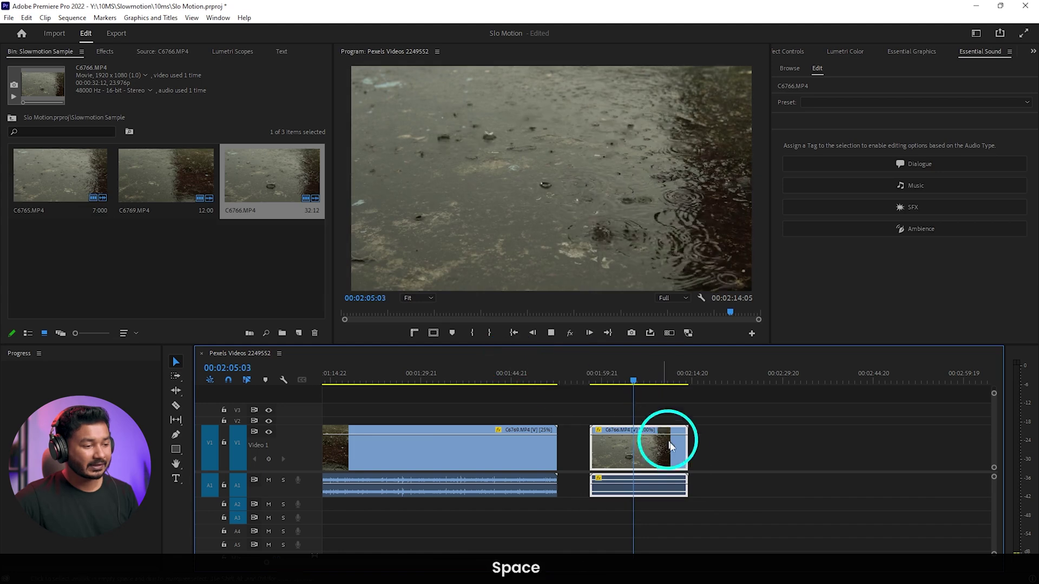
{"action": "key", "text": "space"}
Step: Show the Time Remapping speed line on the C6766.MP4 clip in the sequence and play part of the clip
{"action": "scroll", "coordinate": [608, 445], "scroll_direction": "up", "scroll_amount": 5, "text": "alt"}
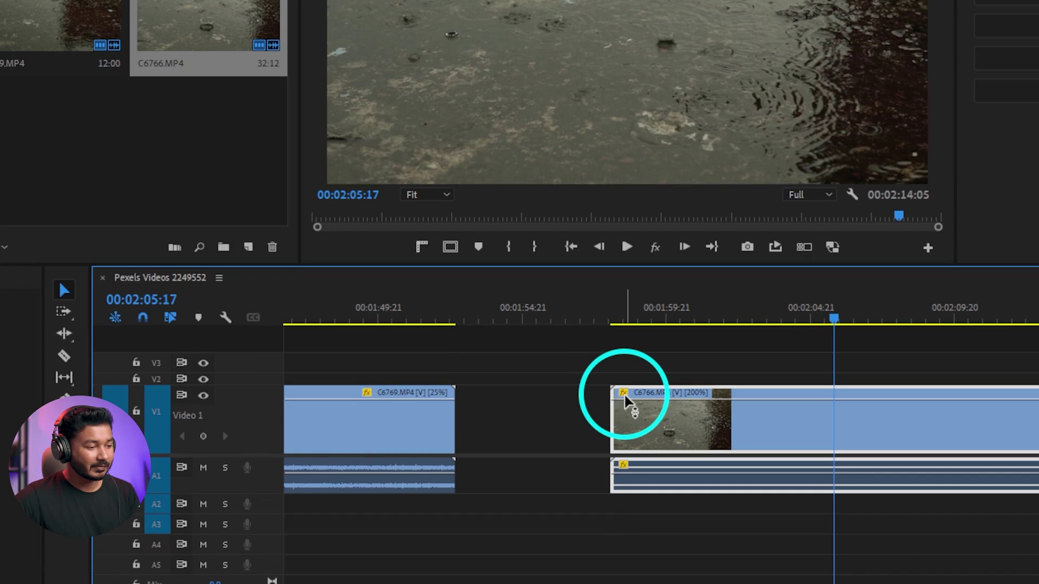
{"action": "left_click", "coordinate": [624, 393]}
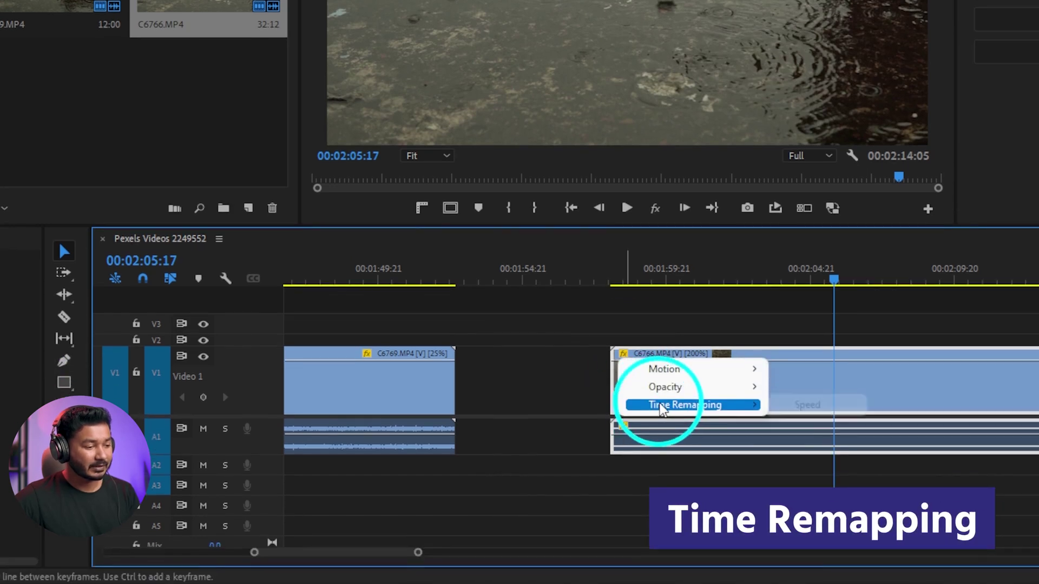
{"action": "mouse_move", "coordinate": [678, 449]}
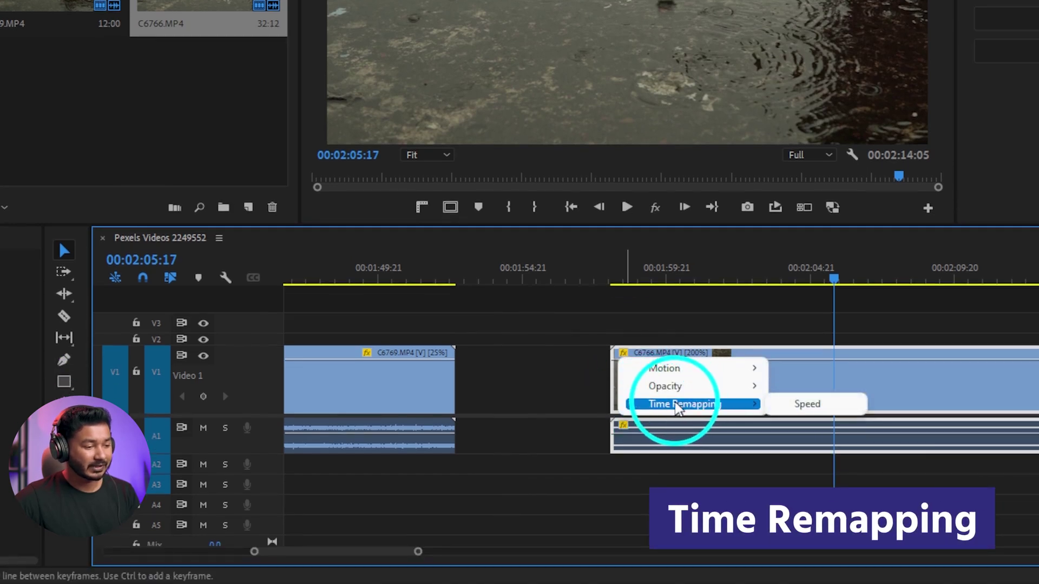
{"action": "left_click", "coordinate": [801, 406]}
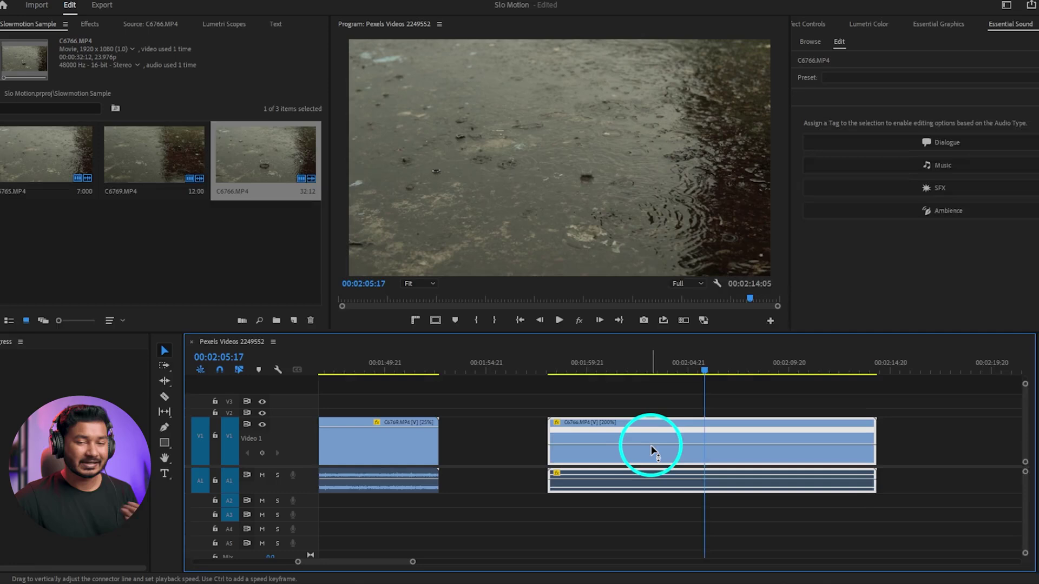
{"action": "mouse_move", "coordinate": [758, 384]}
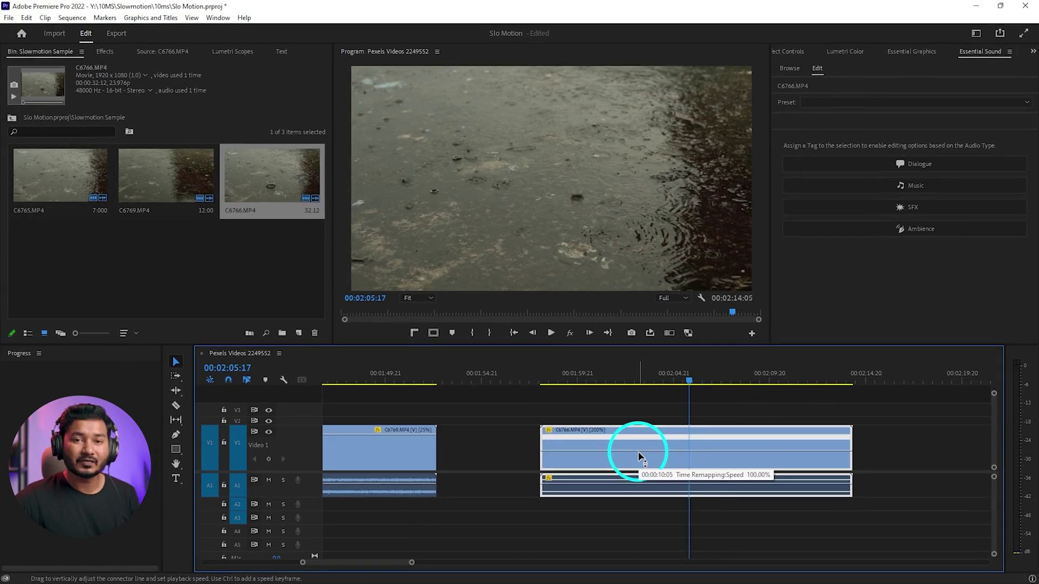
{"action": "key", "text": "space"}
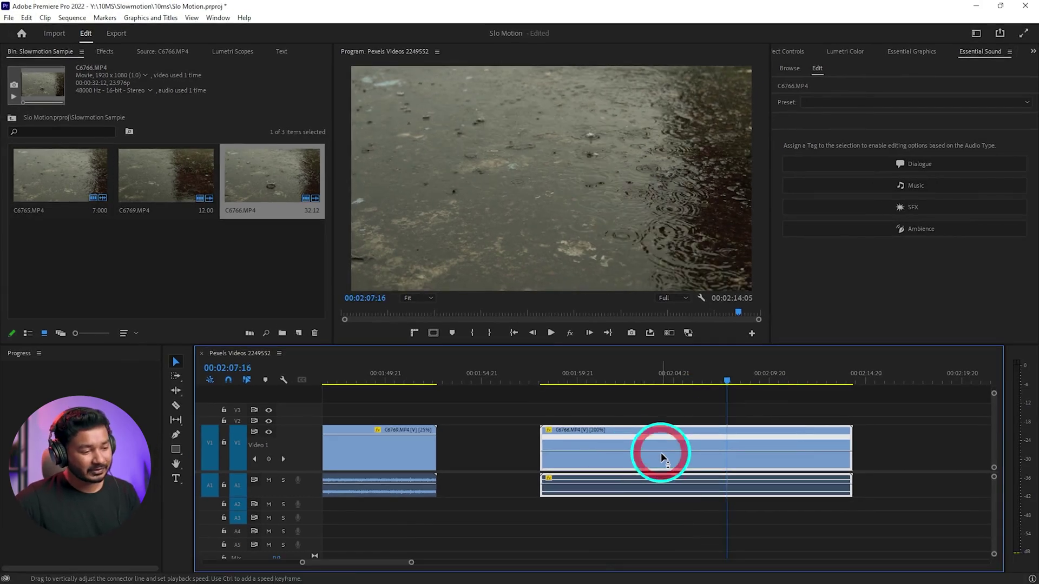
Step: Lower the speed line of the C6766.MP4 clip to slow it down and play back the result from the clip's start
{"action": "left_click_drag", "start_coordinate": [661, 453], "coordinate": [656, 501]}
{"action": "scroll", "coordinate": [777, 473], "scroll_direction": "down", "scroll_amount": 4, "text": "alt"}
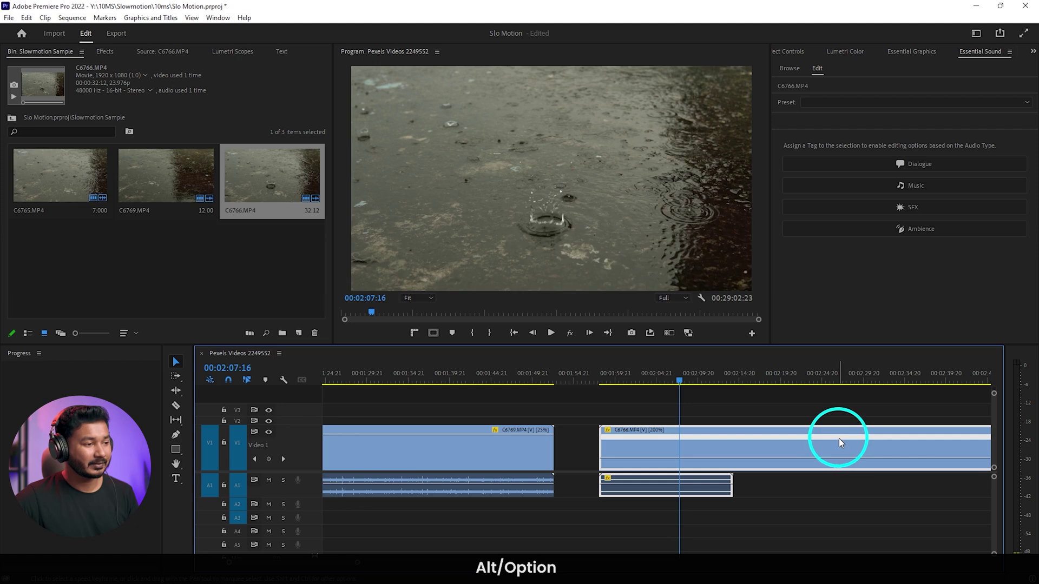
{"action": "key", "text": "space"}
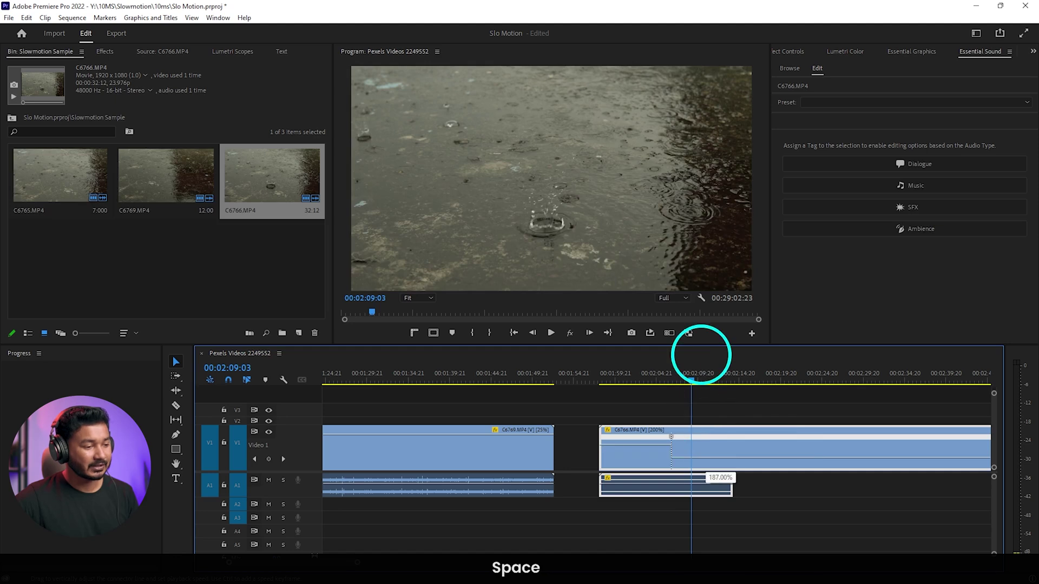
{"action": "left_click", "coordinate": [688, 379]}
{"action": "left_click", "coordinate": [601, 378]}
{"action": "key", "text": "space"}
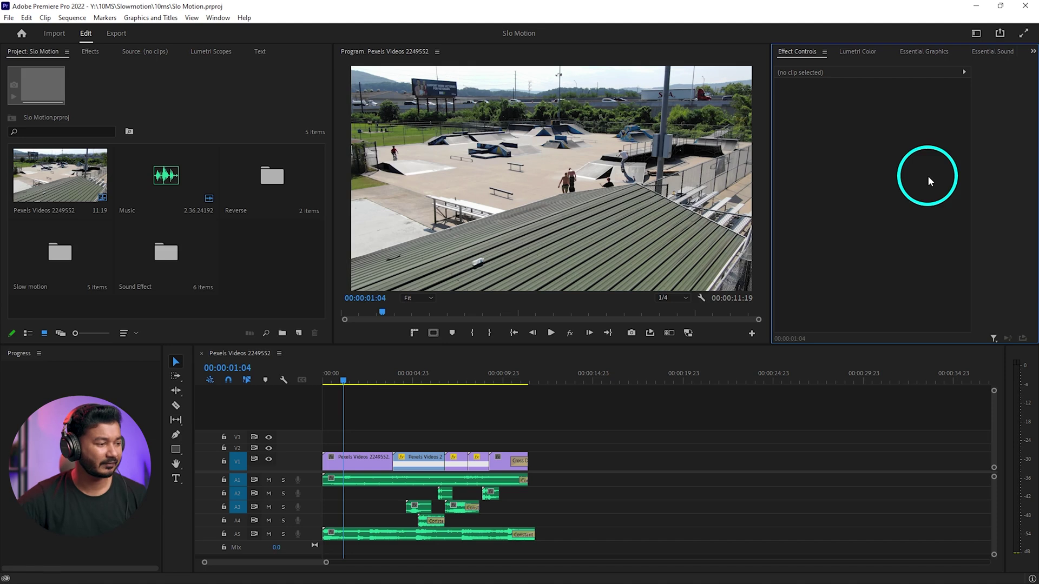
Step: Play back the finished skateboarding sequence to its end and delete all of its video and audio clips
{"action": "key", "text": "ctrl+a"}
{"action": "key", "text": "space"}
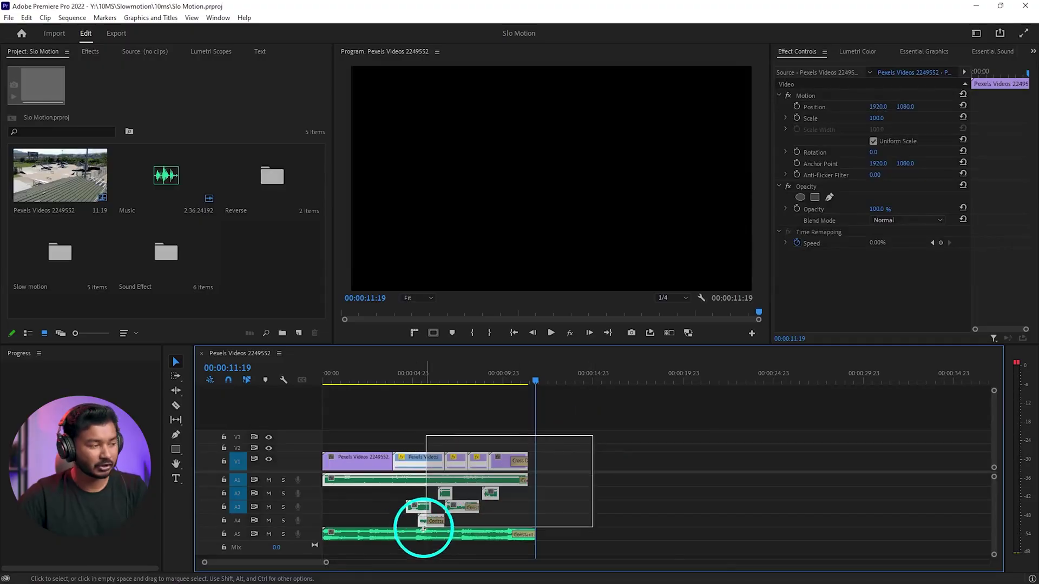
{"action": "left_click_drag", "start_coordinate": [424, 535], "coordinate": [340, 546]}
{"action": "key", "text": "Delete"}
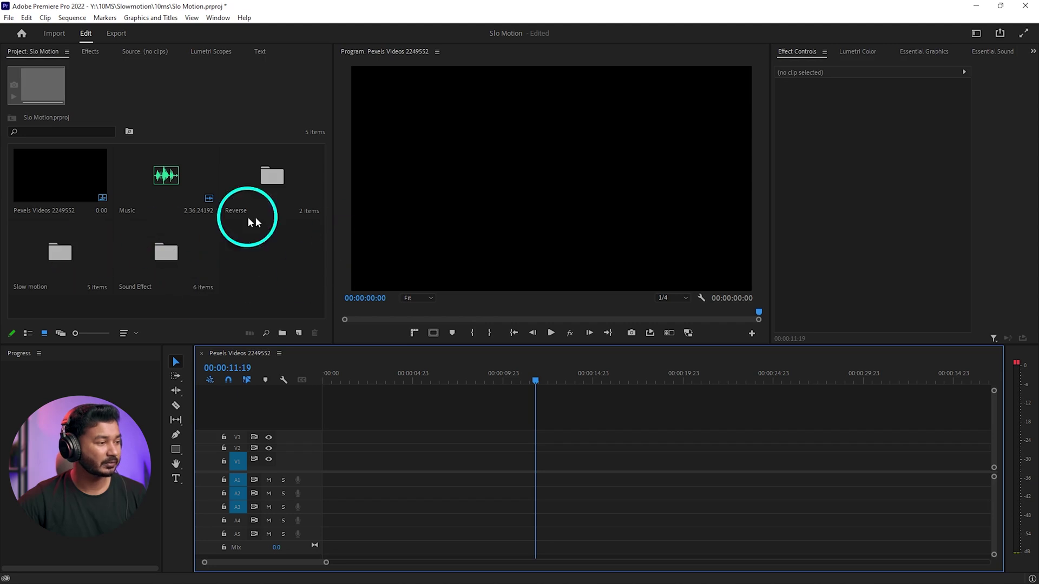
Step: Place Pexels Videos 2249552.mp4 from the Slow motion bin at the start of track V1 and play part of it
{"action": "double_click", "coordinate": [60, 252]}
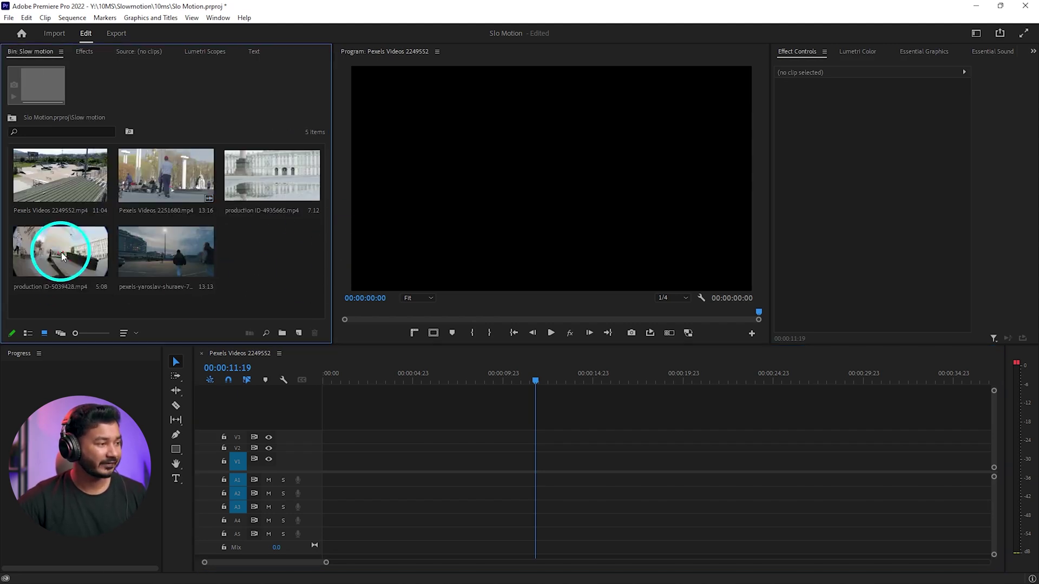
{"action": "left_click", "coordinate": [57, 178]}
{"action": "left_click_drag", "start_coordinate": [57, 178], "coordinate": [328, 465]}
{"action": "left_click", "coordinate": [327, 376]}
{"action": "key", "text": "space"}
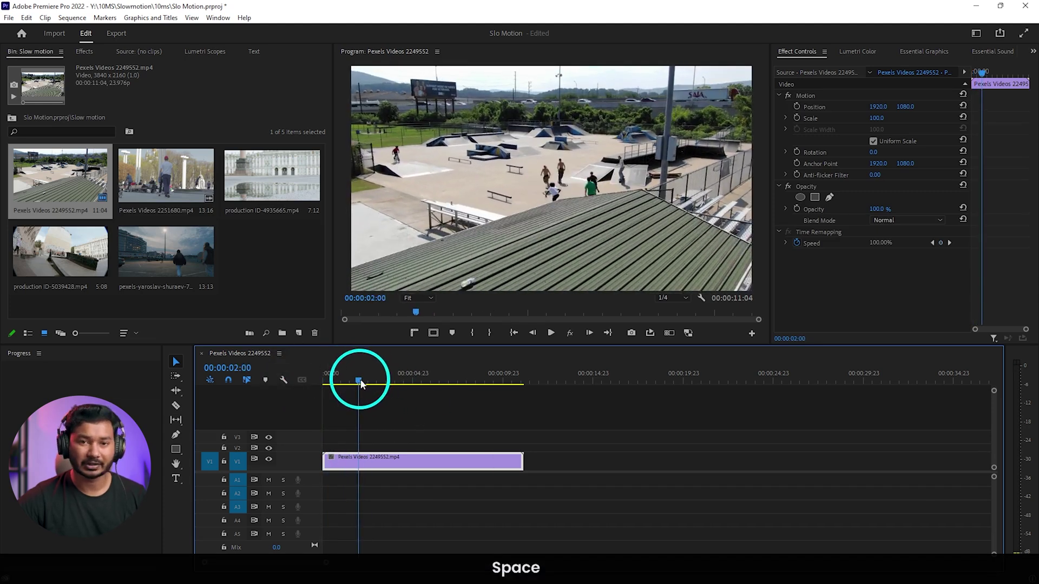
Step: Play the Pexels Videos 2249552.mp4 clip from the start and trim its end to 00:00:04:08
{"action": "left_click", "coordinate": [320, 382]}
{"action": "mouse_move", "coordinate": [319, 384]}
{"action": "left_mouse_down"}
{"action": "mouse_move", "coordinate": [396, 382]}
{"action": "mouse_move", "coordinate": [386, 394]}
{"action": "mouse_move", "coordinate": [325, 398]}
{"action": "left_mouse_up"}
{"action": "key", "text": "space"}
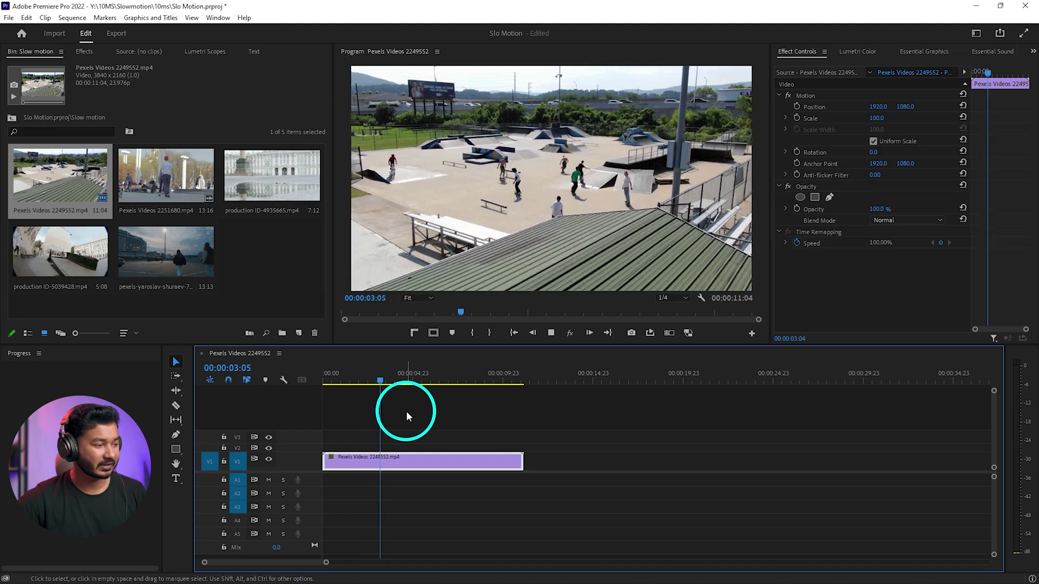
{"action": "key", "text": "space"}
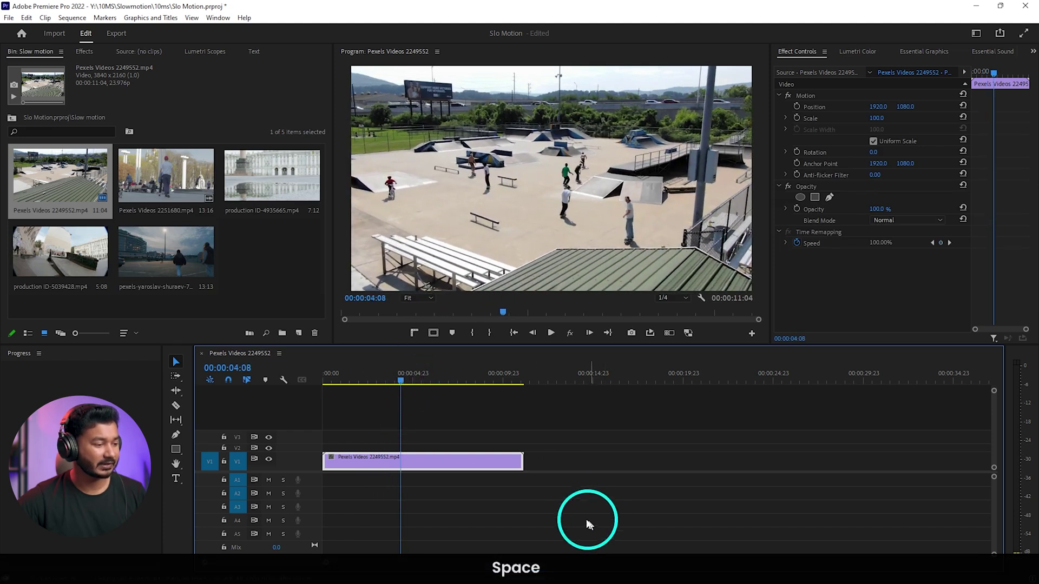
{"action": "left_click_drag", "start_coordinate": [521, 462], "coordinate": [401, 463]}
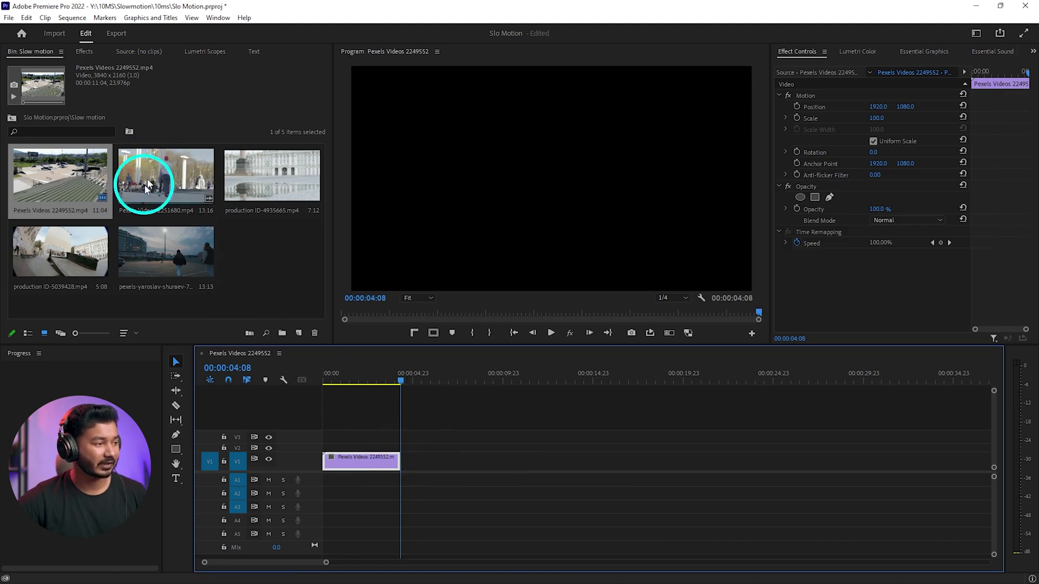
Step: Place Pexels Videos 2251680.mp4 on track V1 directly after the first clip and play across the cut
{"action": "left_click", "coordinate": [158, 165]}
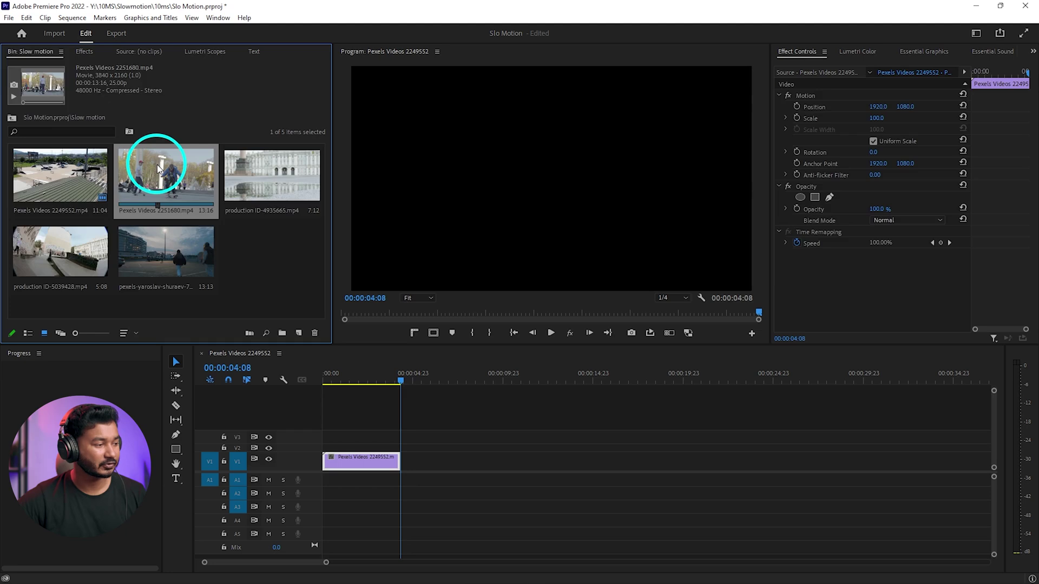
{"action": "double_click", "coordinate": [156, 164]}
{"action": "left_click_drag", "start_coordinate": [153, 298], "coordinate": [410, 469]}
{"action": "left_click", "coordinate": [381, 381]}
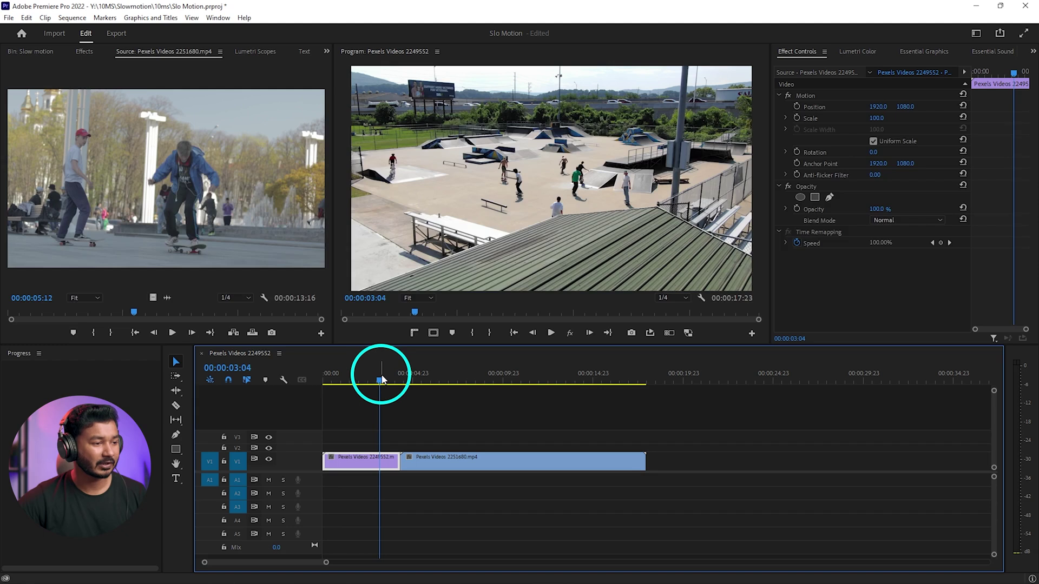
{"action": "key", "text": "space"}
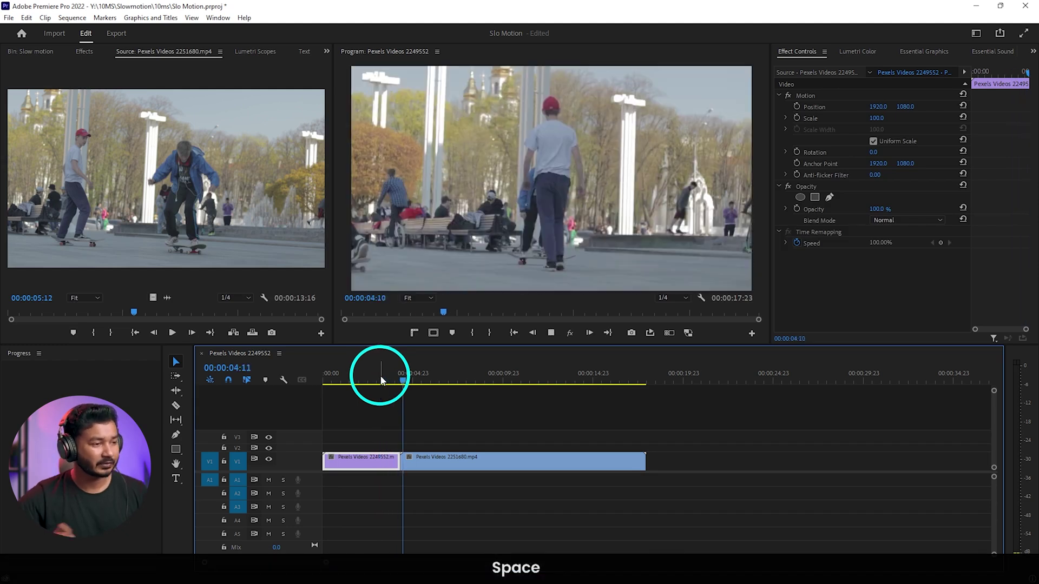
{"action": "left_click", "coordinate": [613, 260]}
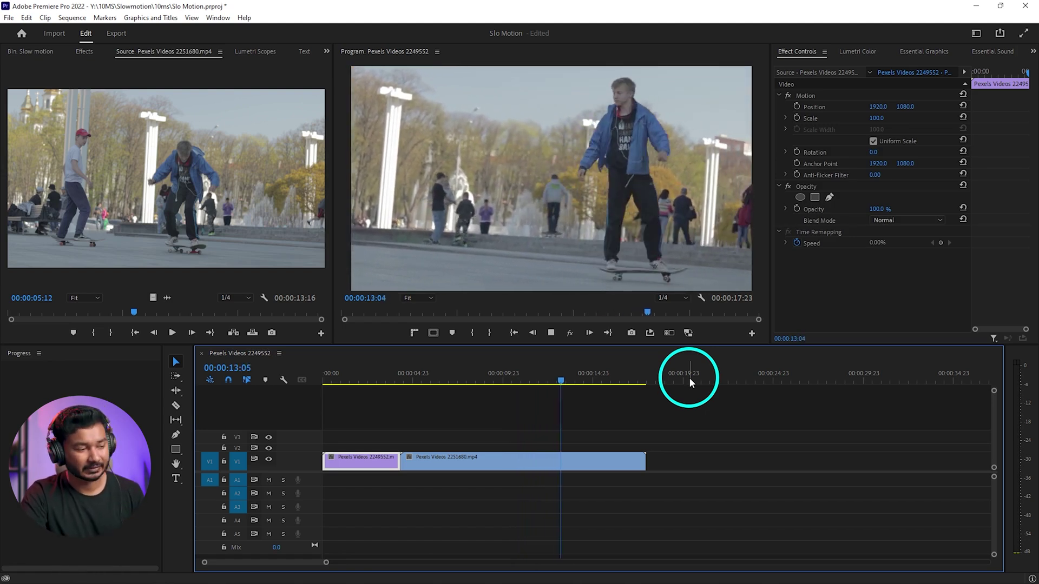
{"action": "key", "text": "space"}
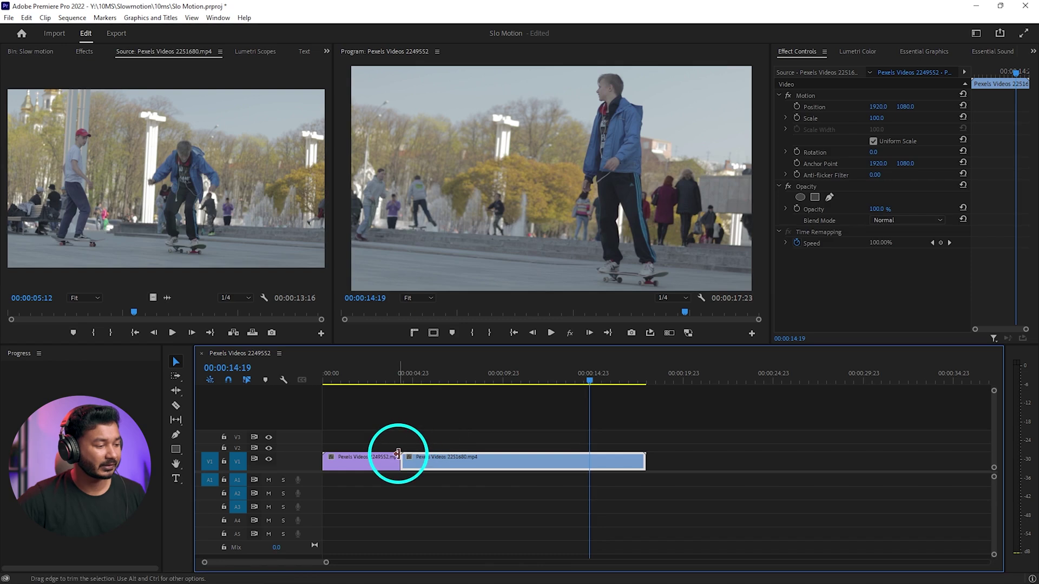
Step: Return the playhead to the cut between the clips and show the Time Remapping speed line on Pexels Videos 2251680.mp4
{"action": "scroll", "coordinate": [399, 455], "scroll_direction": "up", "scroll_amount": 5, "text": "alt"}
{"action": "scroll", "coordinate": [310, 460], "scroll_direction": "up", "scroll_amount": 3, "text": "alt"}
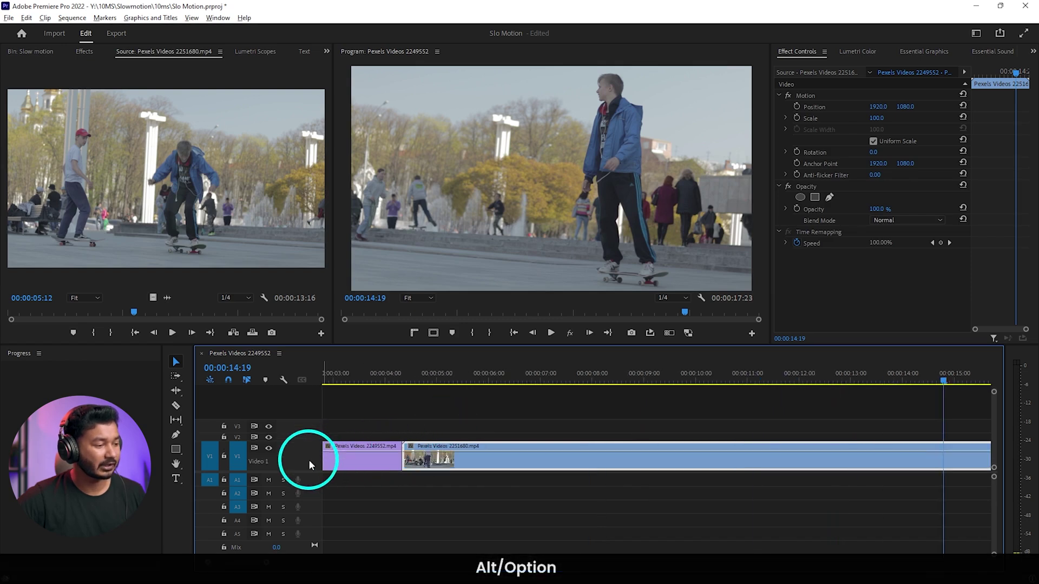
{"action": "key", "text": "Up"}
{"action": "left_click", "coordinate": [456, 480]}
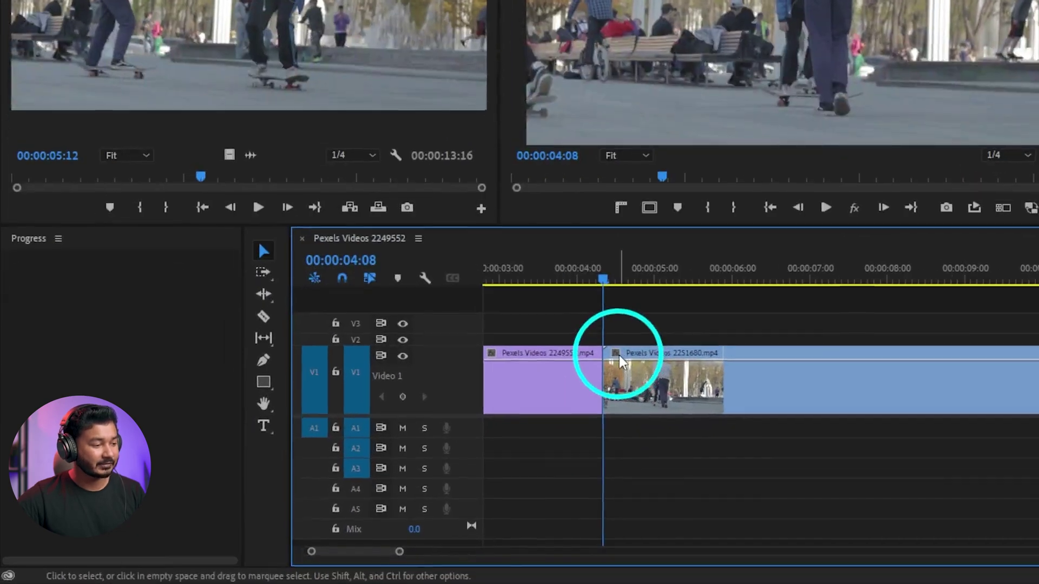
{"action": "left_click", "coordinate": [619, 355]}
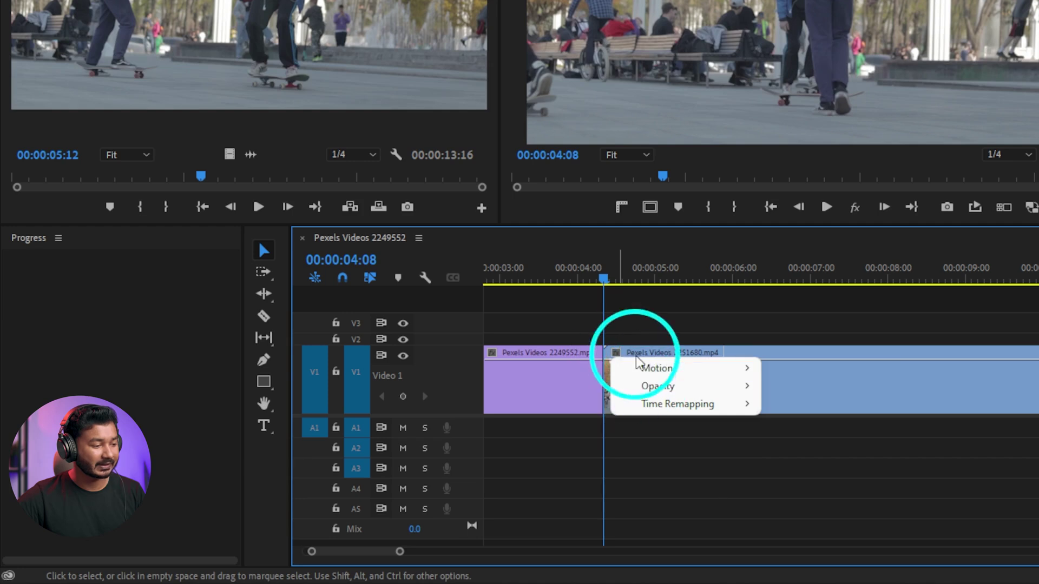
{"action": "mouse_move", "coordinate": [655, 405]}
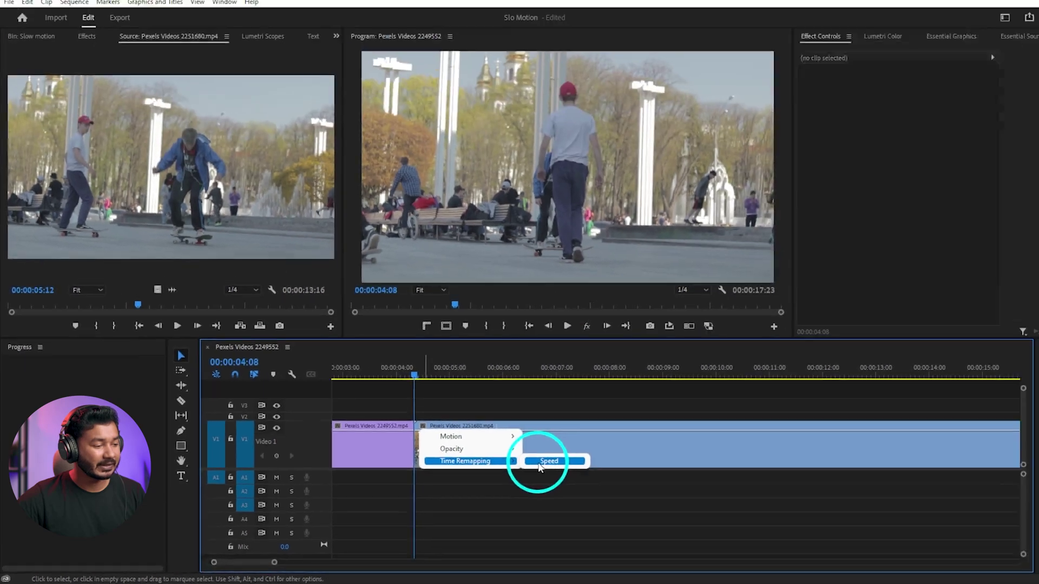
{"action": "left_click", "coordinate": [786, 414]}
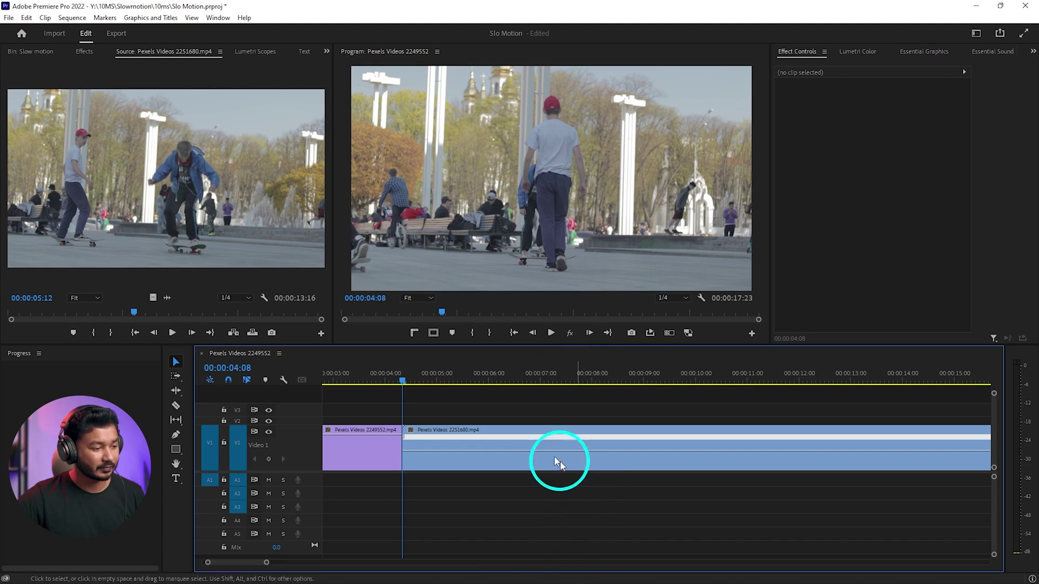
Step: Raise the speed line of the Pexels Videos 2251680.mp4 clip to 215% and 411%, playing back after each change
{"action": "scroll", "coordinate": [557, 460], "scroll_direction": "down", "scroll_amount": 3, "text": "alt"}
{"action": "left_click_drag", "start_coordinate": [562, 459], "coordinate": [540, 384]}
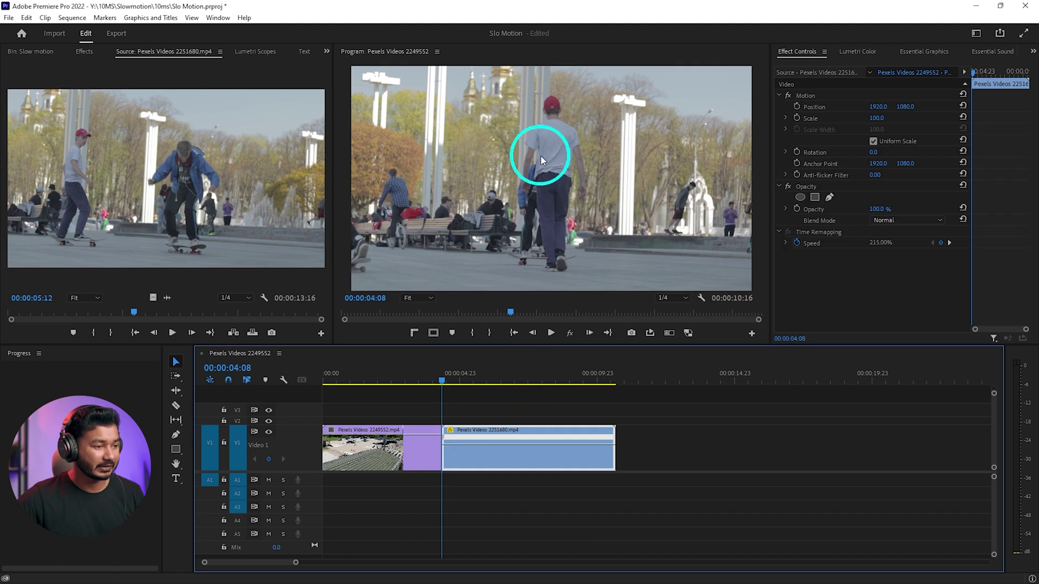
{"action": "key", "text": "space"}
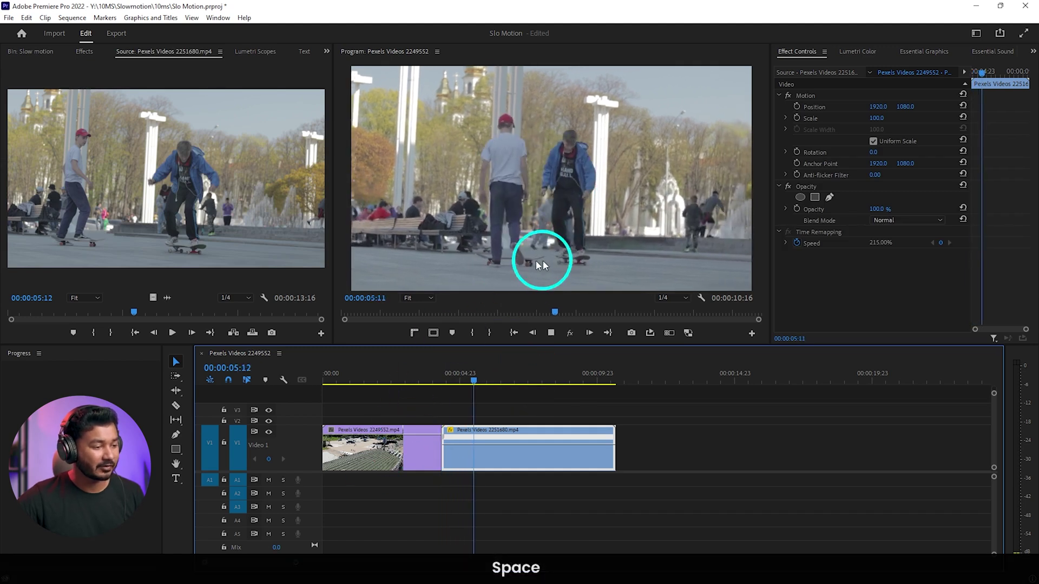
{"action": "left_click_drag", "start_coordinate": [524, 450], "coordinate": [524, 342]}
{"action": "key", "text": "space"}
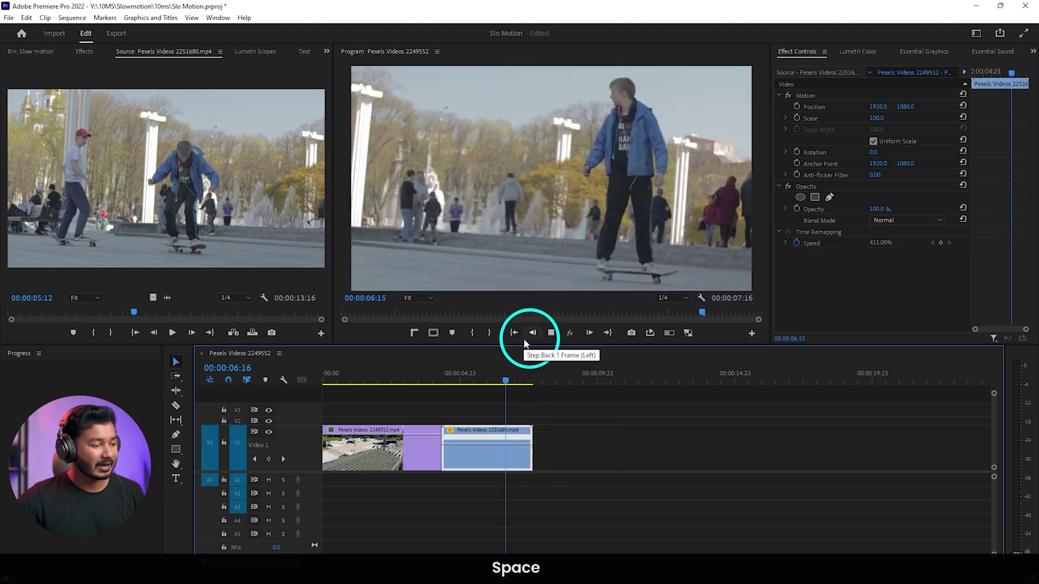
{"action": "key", "text": "space"}
Step: Lower the speed line of the Pexels Videos 2251680.mp4 clip to 17% and play back the slowed footage
{"action": "left_click_drag", "start_coordinate": [486, 443], "coordinate": [496, 511]}
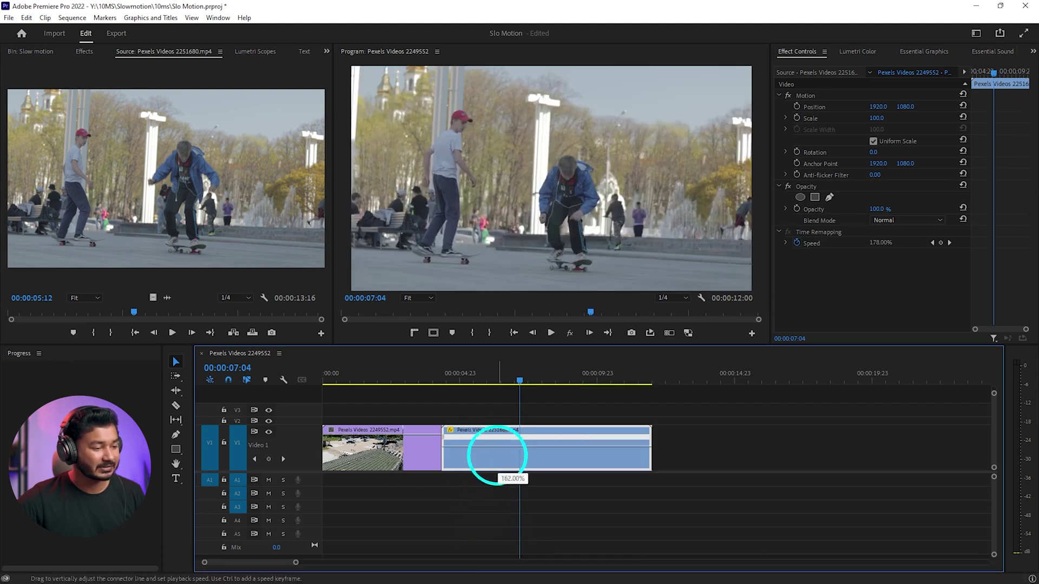
{"action": "left_click_drag", "start_coordinate": [496, 455], "coordinate": [501, 521]}
{"action": "key", "text": "space"}
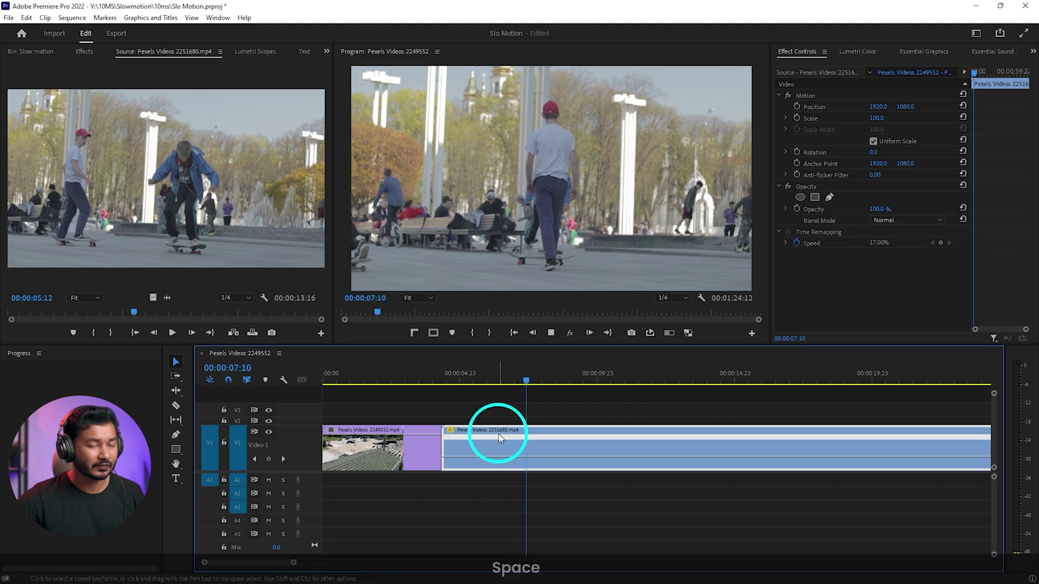
{"action": "key", "text": "space"}
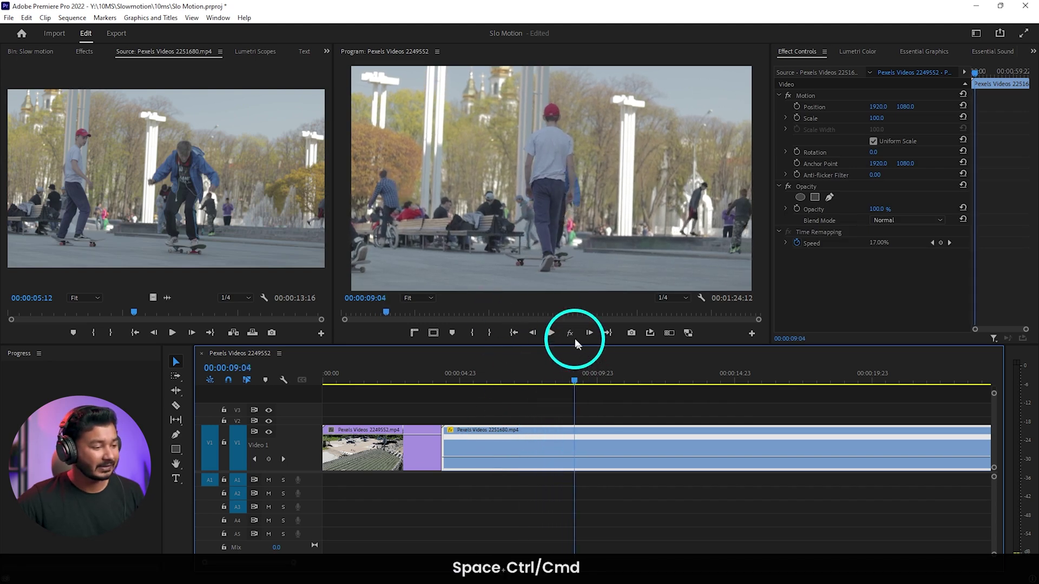
Step: Undo all the speed line changes made to the Pexels Videos 2251680.mp4 clip
{"action": "key", "text": "ctrl+z"}
{"action": "key", "text": "ctrl+z"}
{"action": "key", "text": "ctrl+z"}
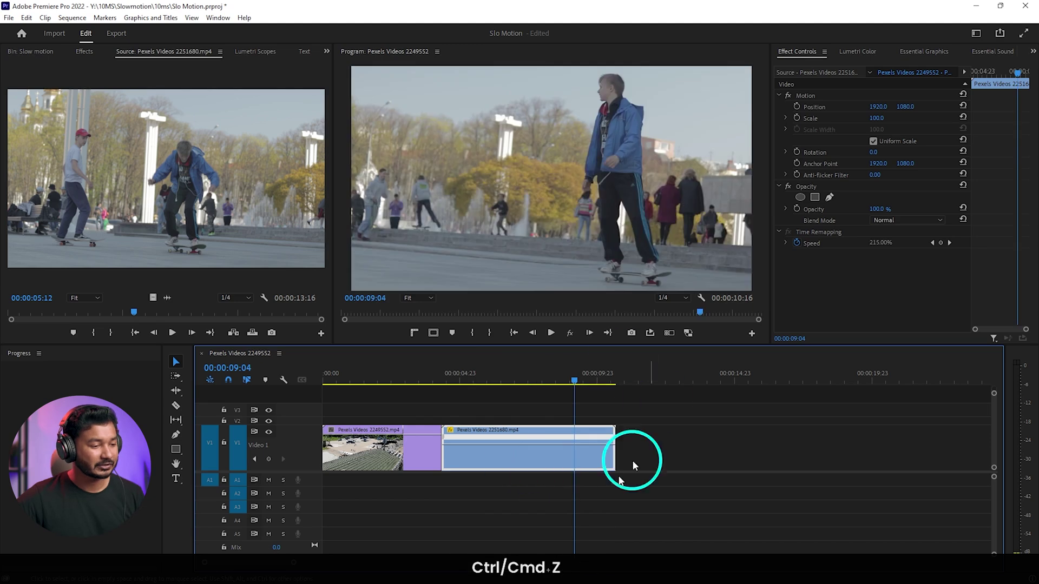
{"action": "key", "text": "ctrl+z"}
Step: Scrub the Pexels Videos 2251680.mp4 clip to the skater's jump at 00:00:10:01 and add a speed keyframe there
{"action": "key", "text": "space"}
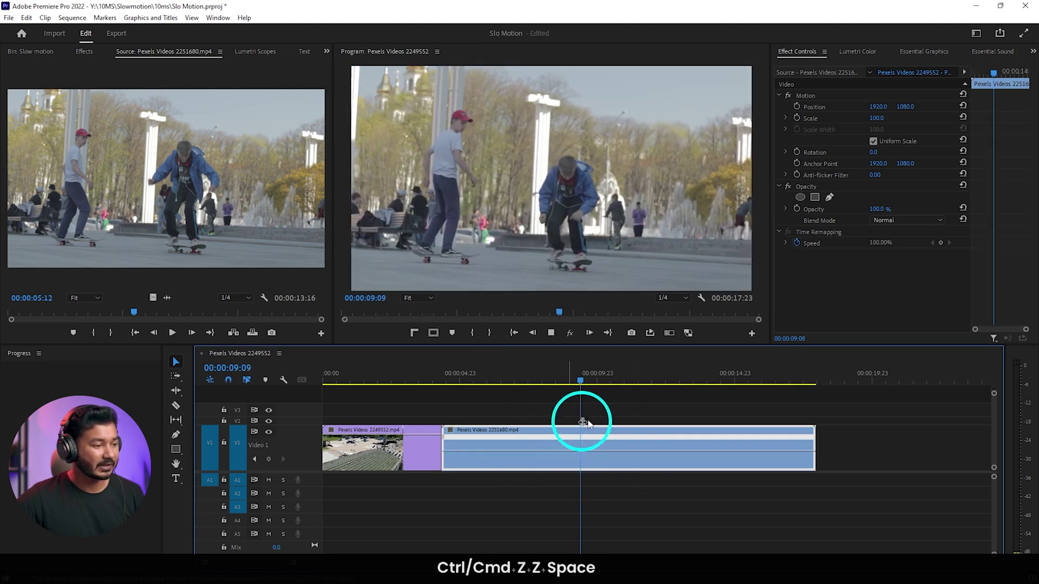
{"action": "left_click", "coordinate": [443, 381]}
{"action": "left_click_drag", "start_coordinate": [444, 382], "coordinate": [601, 380]}
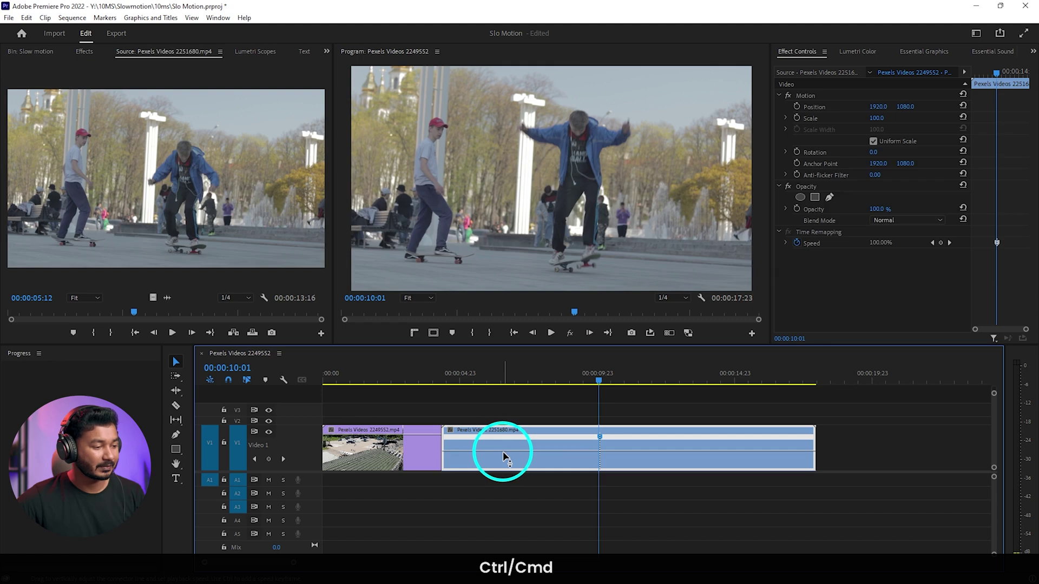
Step: Raise the speed before the keyframe in the Pexels Videos 2251680.mp4 clip to 355% and 446%, playing back after each change
{"action": "left_click_drag", "start_coordinate": [502, 452], "coordinate": [506, 440]}
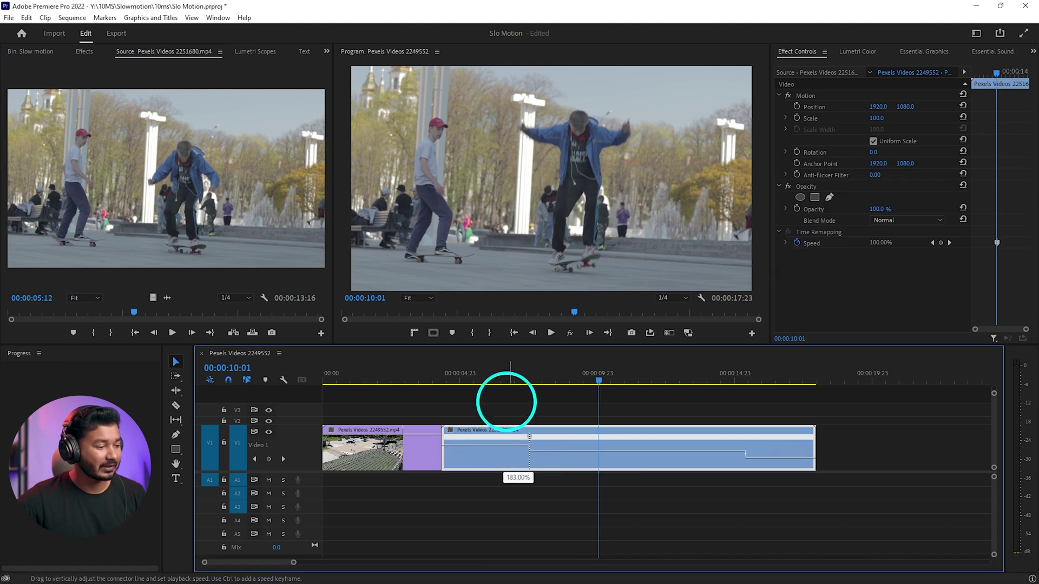
{"action": "left_click_drag", "start_coordinate": [500, 314], "coordinate": [505, 320]}
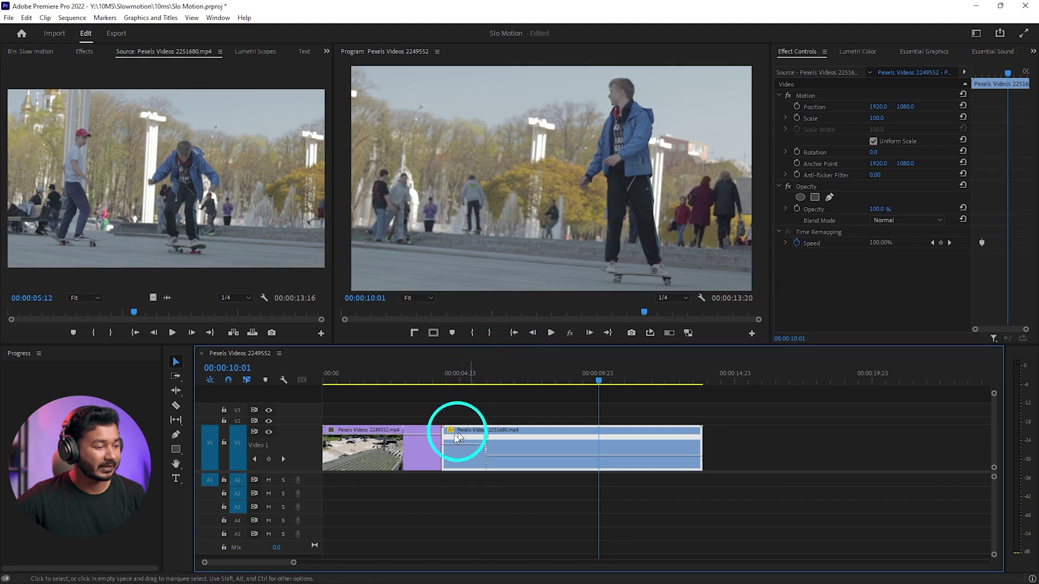
{"action": "left_click", "coordinate": [466, 378]}
{"action": "key", "text": "space"}
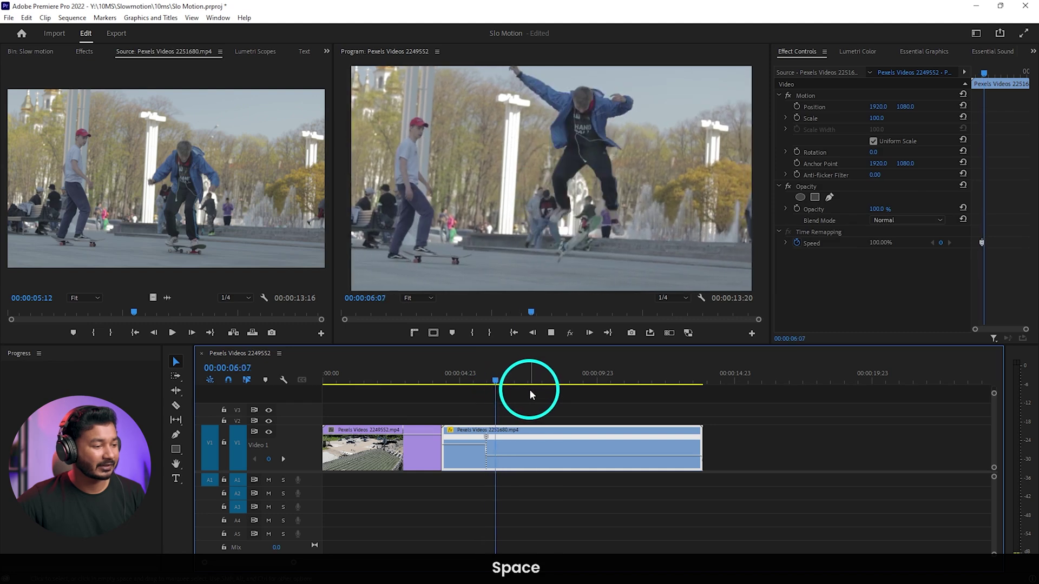
{"action": "key", "text": "space"}
{"action": "left_click", "coordinate": [469, 381]}
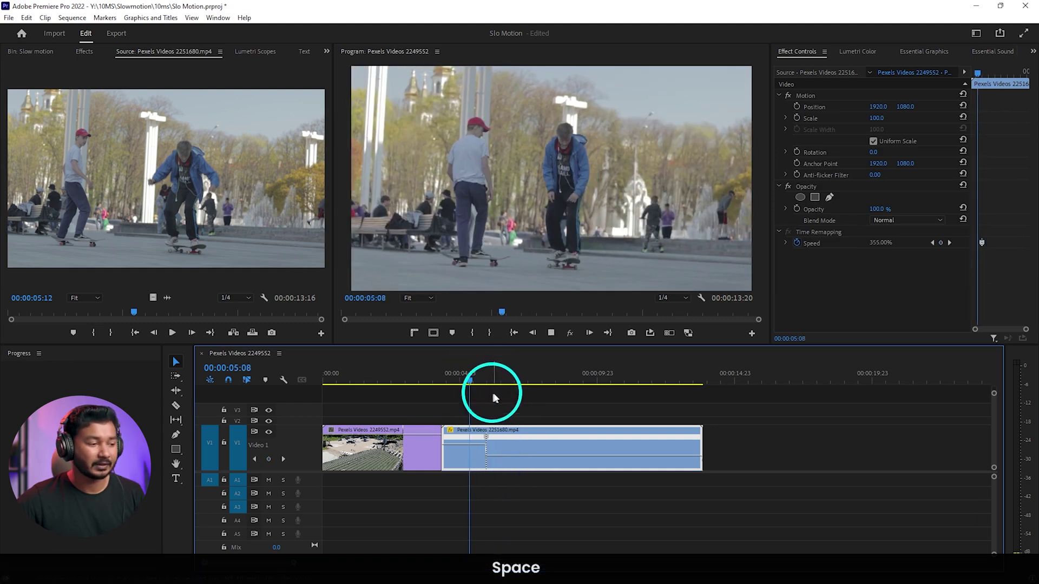
{"action": "left_click", "coordinate": [582, 200]}
{"action": "key", "text": "space"}
{"action": "key", "text": "space"}
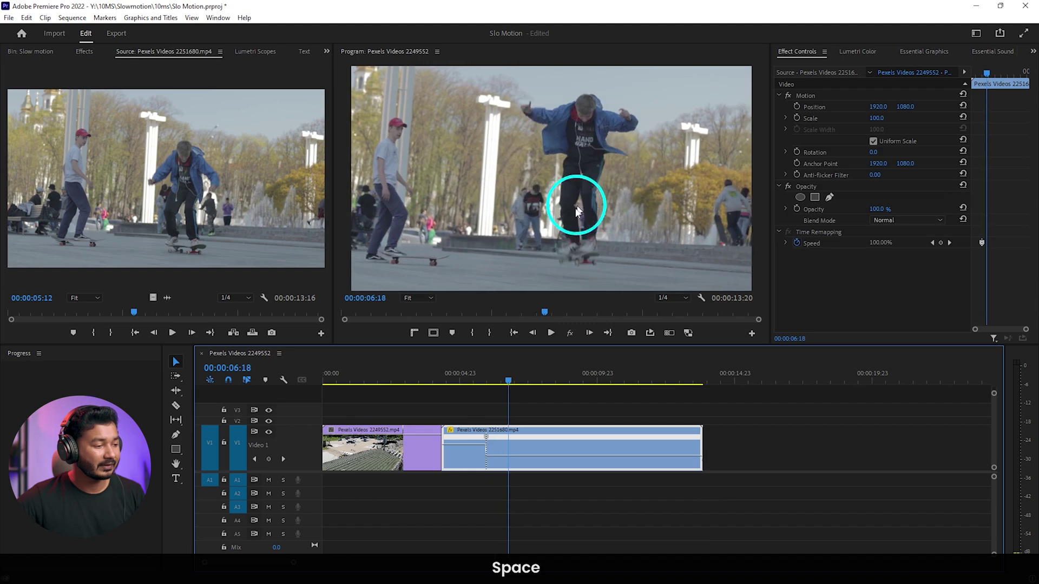
{"action": "left_click_drag", "start_coordinate": [466, 378], "coordinate": [475, 413]}
{"action": "key", "text": "space"}
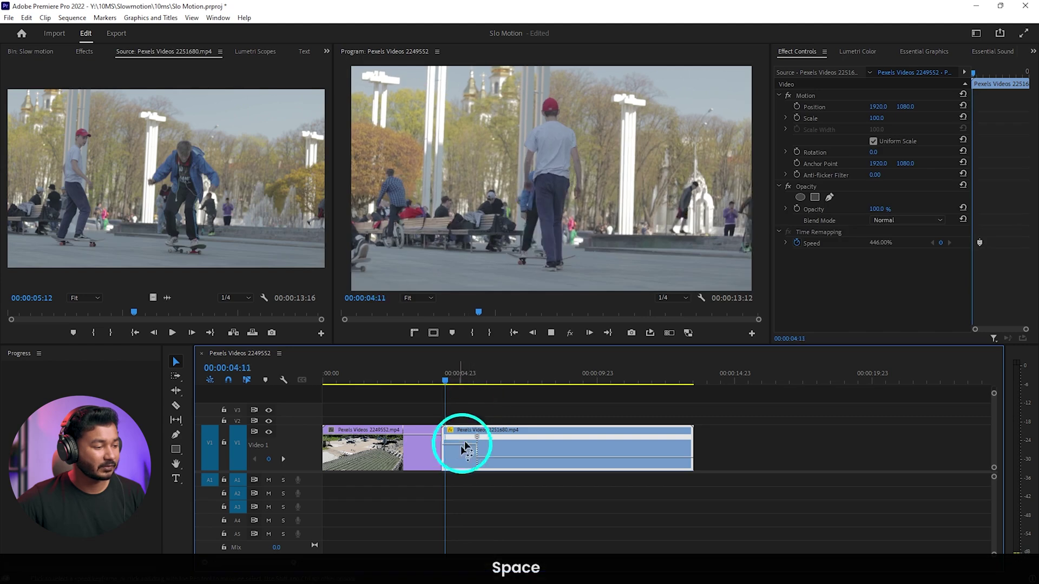
{"action": "key", "text": "space"}
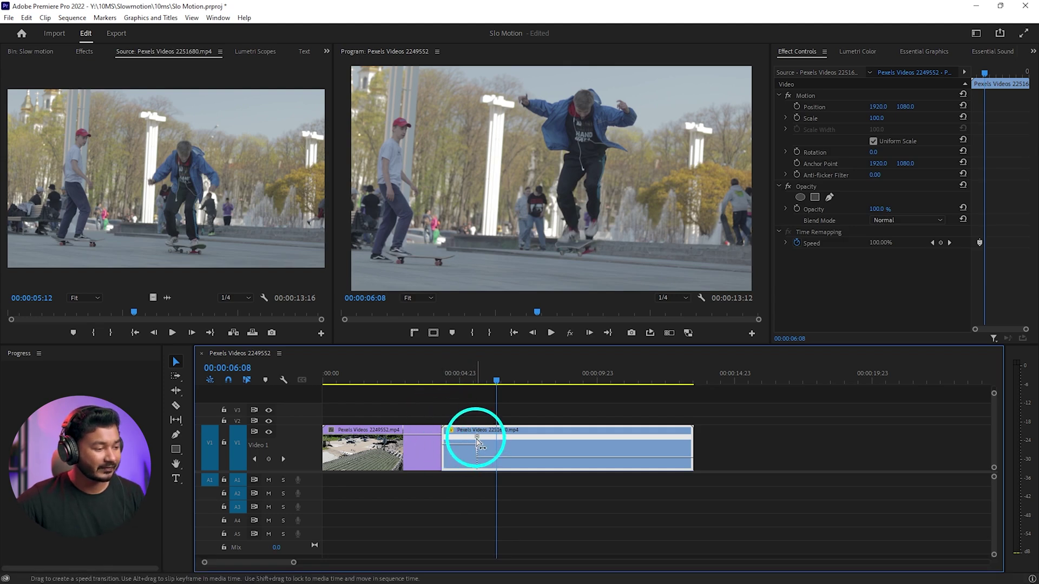
Step: Split the speed keyframe in the Pexels Videos 2251680.mp4 clip into a gradual ramp and play it back from the clip's start
{"action": "left_click_drag", "start_coordinate": [477, 443], "coordinate": [467, 450]}
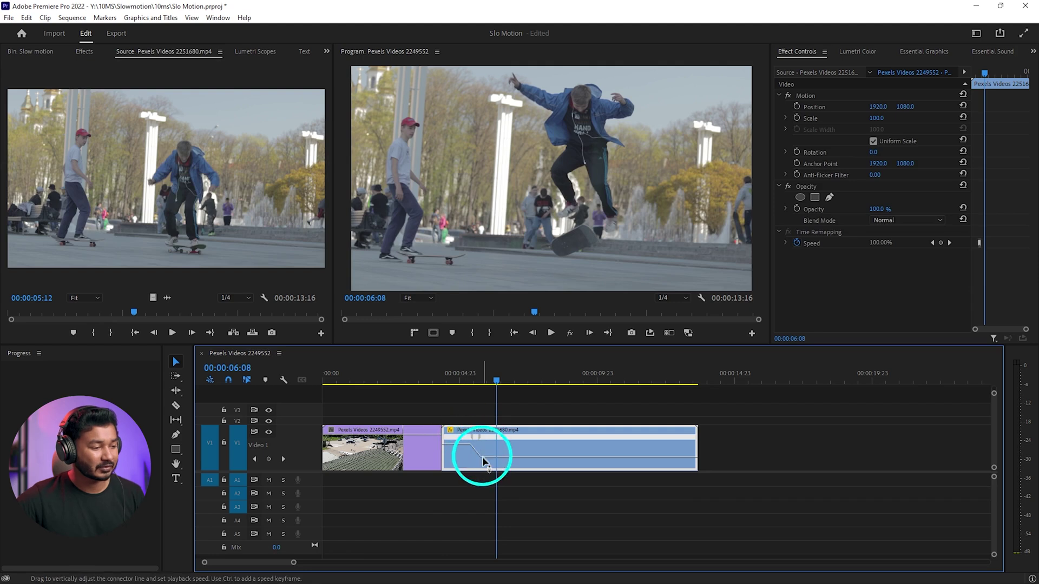
{"action": "left_click_drag", "start_coordinate": [459, 372], "coordinate": [441, 374]}
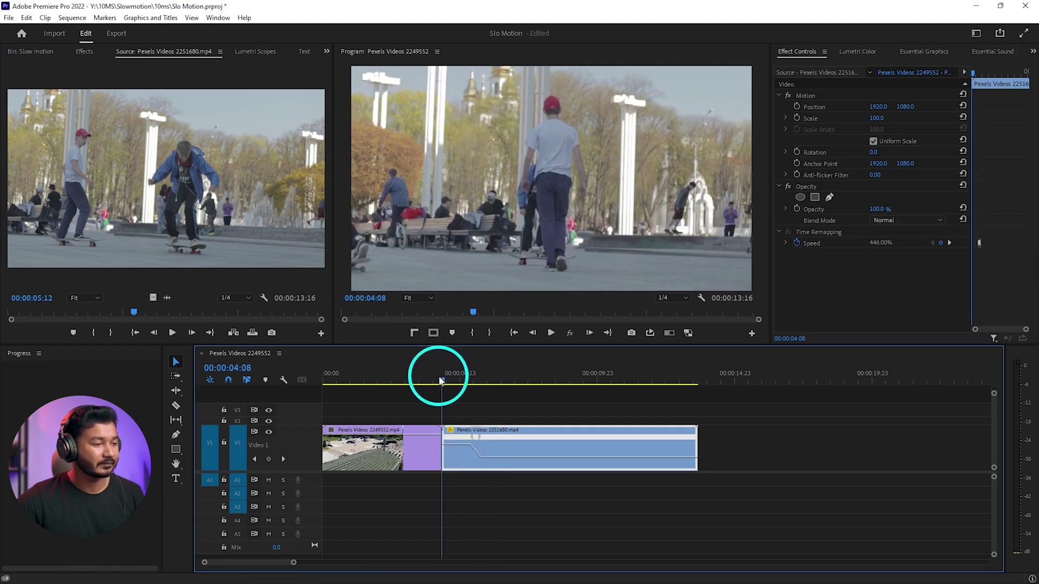
{"action": "key", "text": "space"}
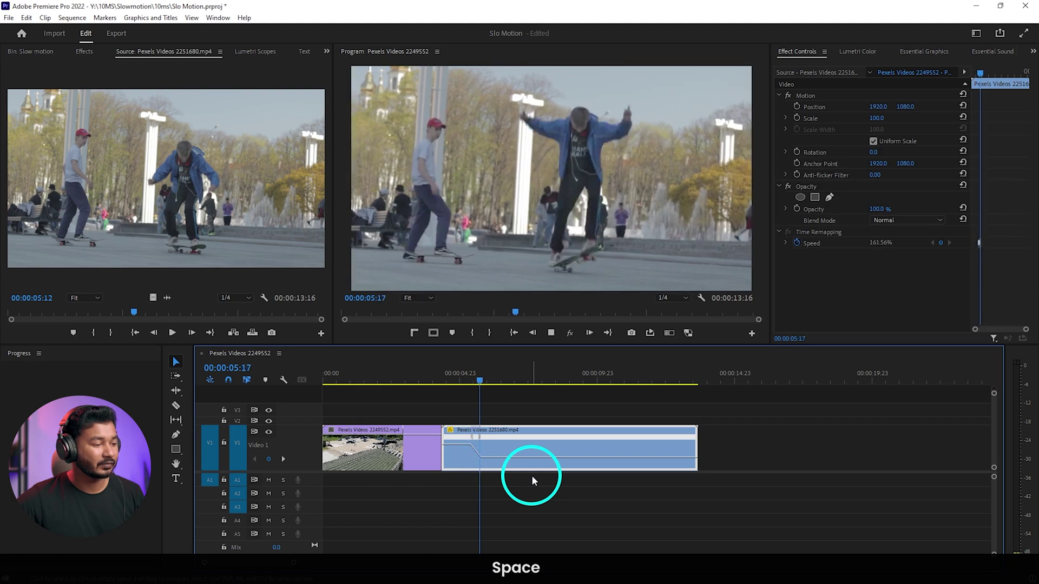
{"action": "key", "text": "space"}
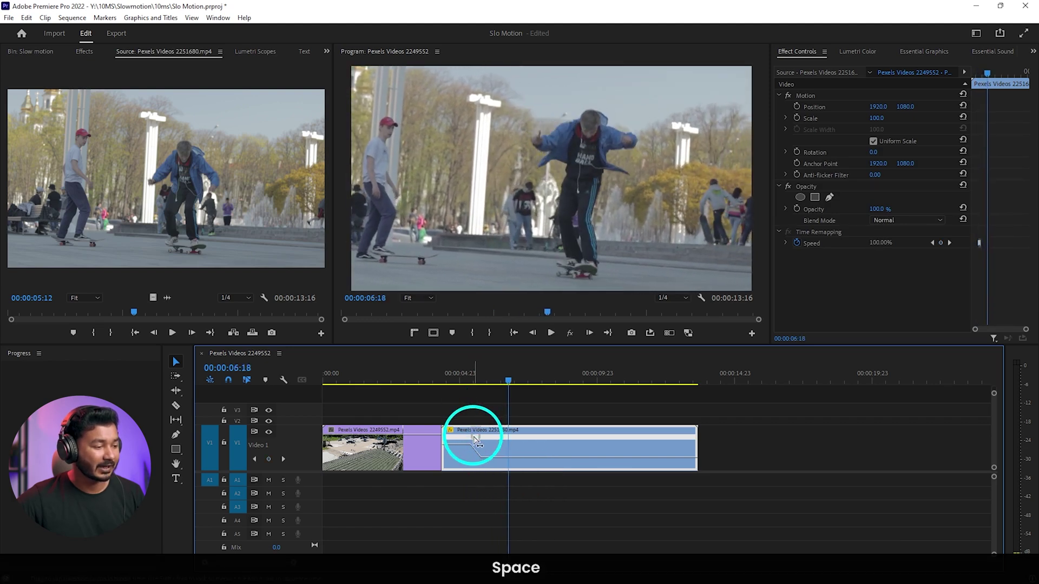
Step: Widen the speed ramp before the jump by moving its starting keyframe half earlier, and play back the transition
{"action": "left_click_drag", "start_coordinate": [476, 441], "coordinate": [457, 434]}
{"action": "left_click", "coordinate": [455, 381]}
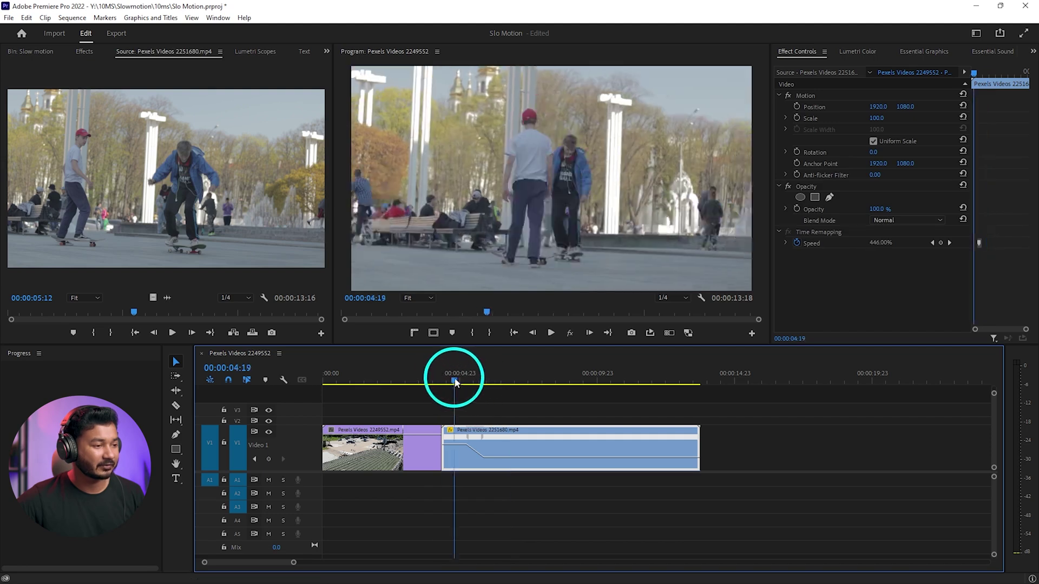
{"action": "key", "text": "space"}
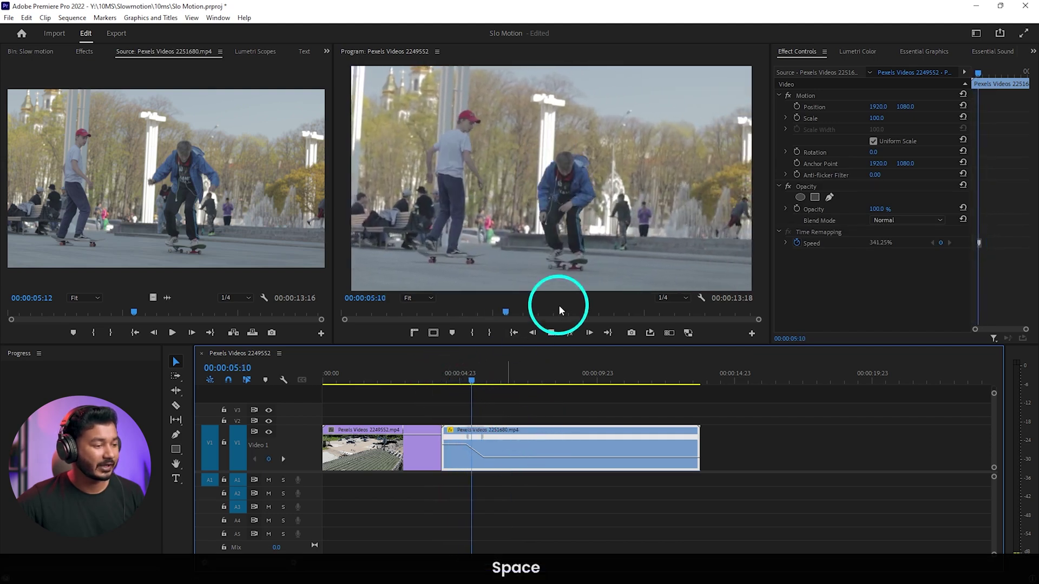
{"action": "key", "text": "space"}
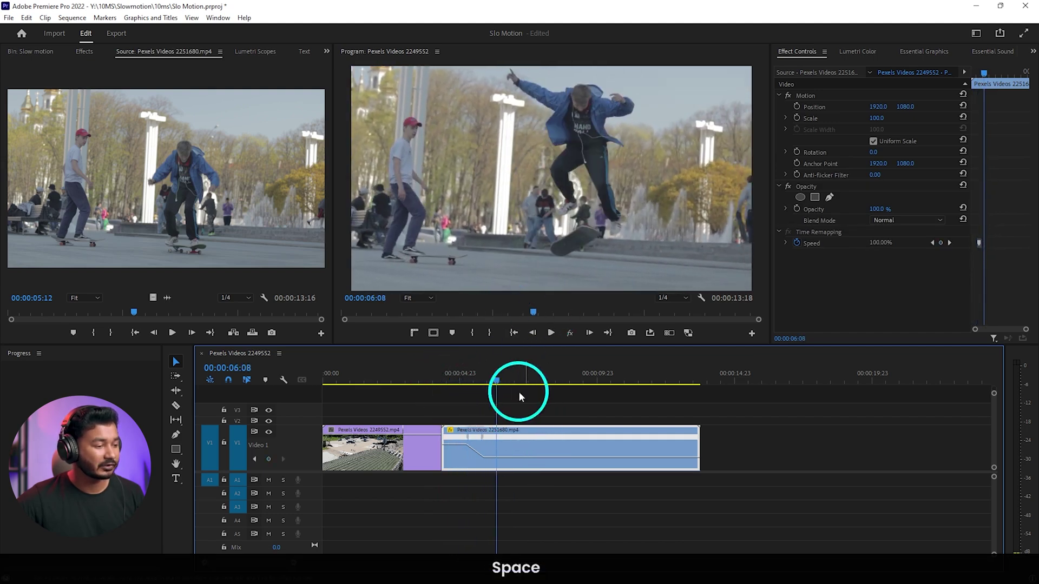
Step: Smooth the speed ramp before the jump into a curve with its handle and play back the result
{"action": "left_click", "coordinate": [474, 450]}
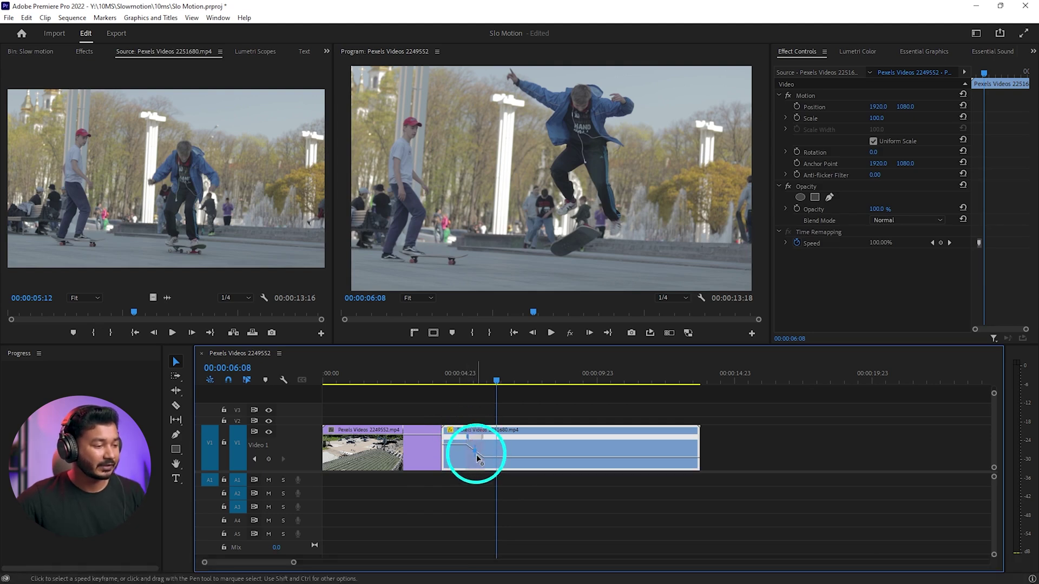
{"action": "left_click_drag", "start_coordinate": [479, 456], "coordinate": [474, 463]}
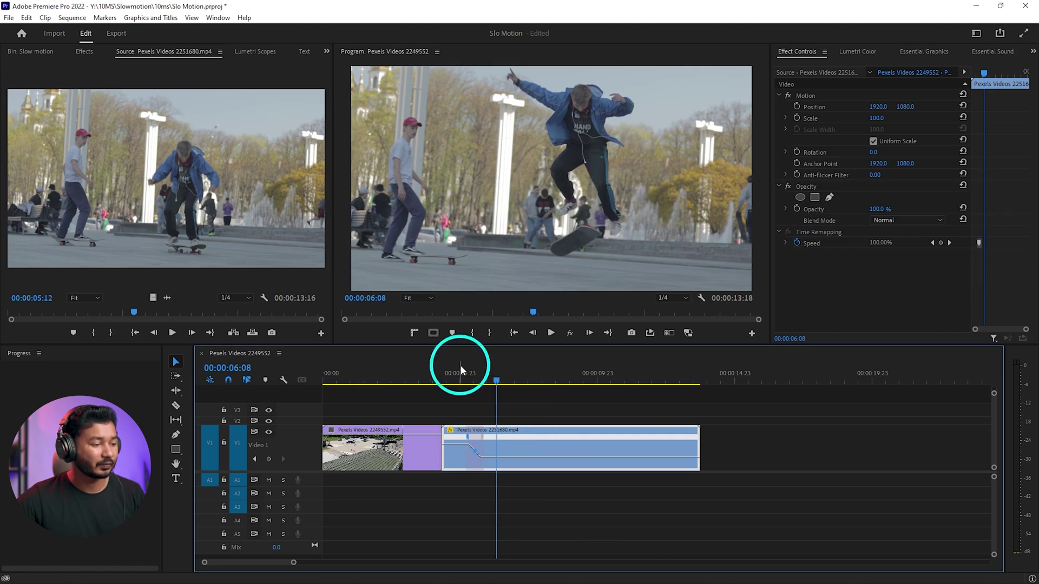
{"action": "left_click_drag", "start_coordinate": [455, 381], "coordinate": [445, 382]}
{"action": "key", "text": "space"}
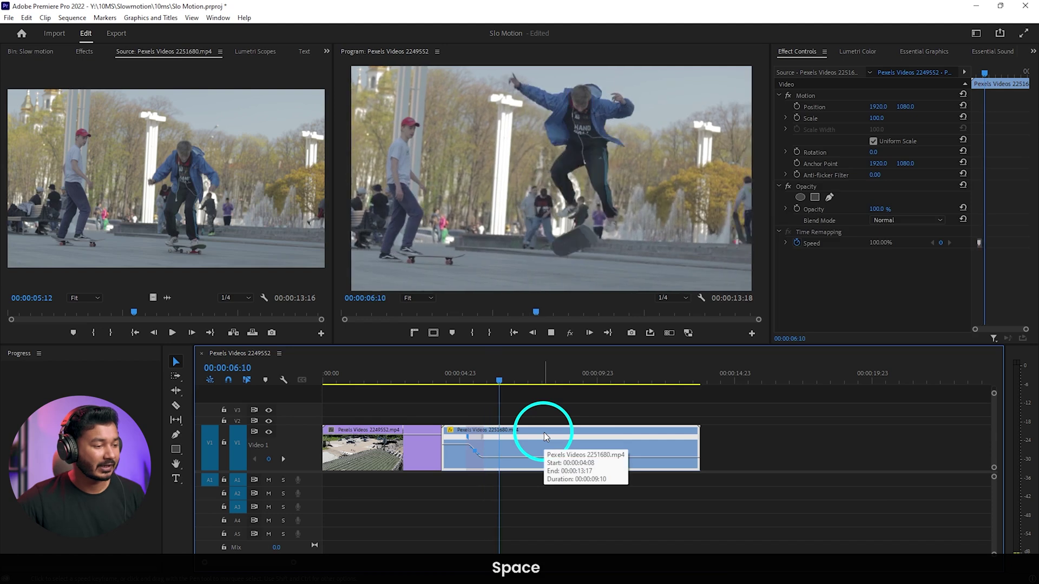
{"action": "key", "text": "space"}
Step: Add a speed keyframe at 00:00:06:18 where the skater lands, and ramp the speed after it gradually up to 390%
{"action": "left_click_drag", "start_coordinate": [512, 374], "coordinate": [510, 376]}
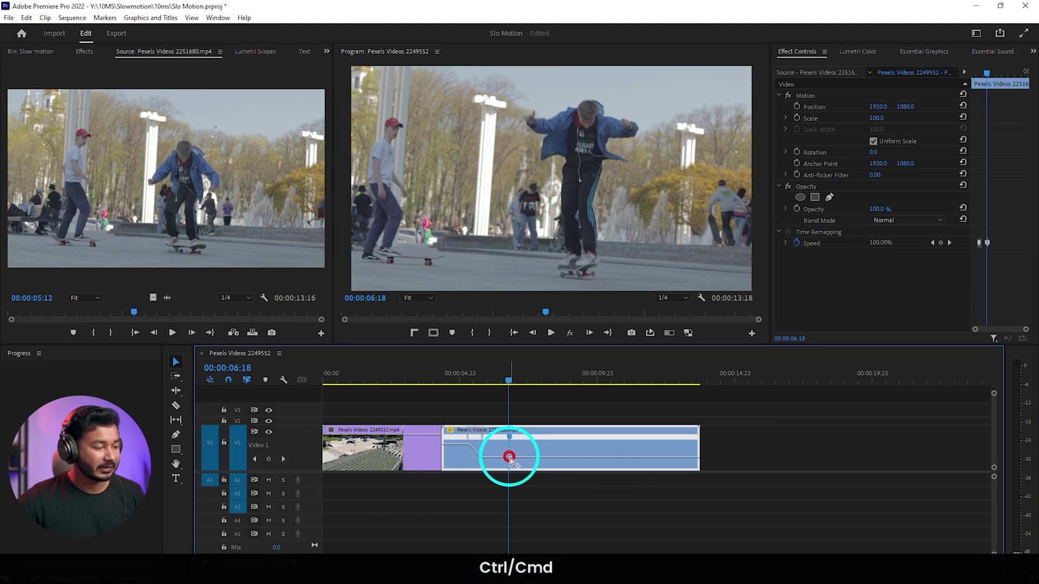
{"action": "left_click_drag", "start_coordinate": [545, 460], "coordinate": [531, 442]}
{"action": "key", "text": "space"}
{"action": "key", "text": "space"}
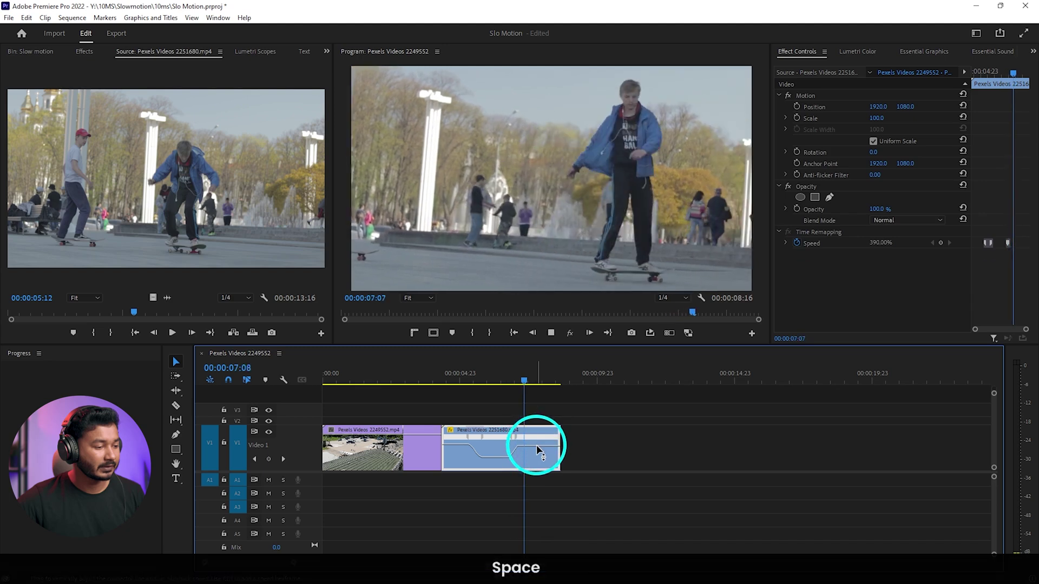
Step: Set the speed after the landing to 386% and trim the end of the Pexels Videos 2251680.mp4 clip to 00:00:07:12
{"action": "left_click_drag", "start_coordinate": [530, 380], "coordinate": [528, 381]}
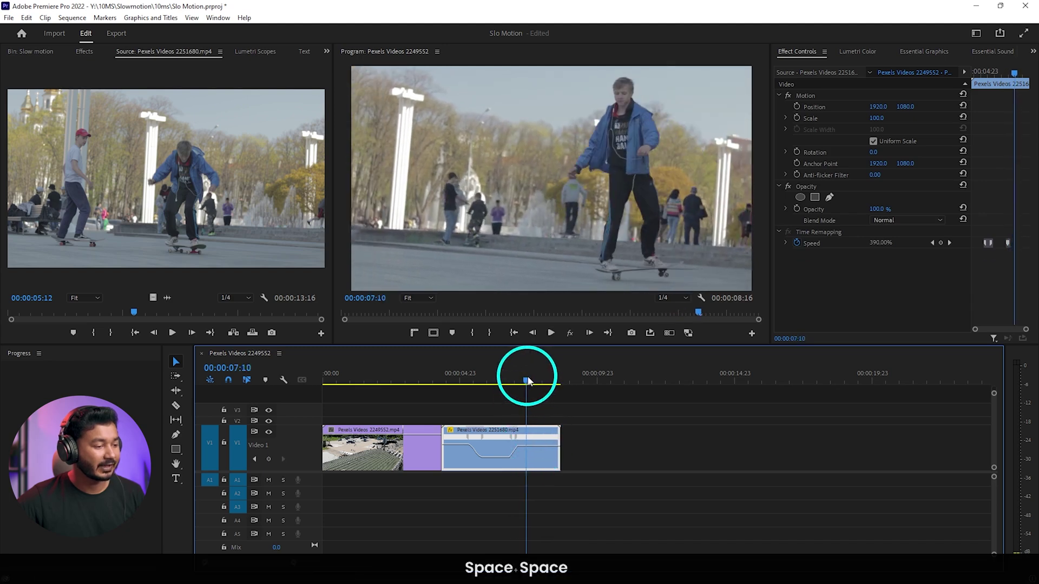
{"action": "left_click", "coordinate": [528, 380]}
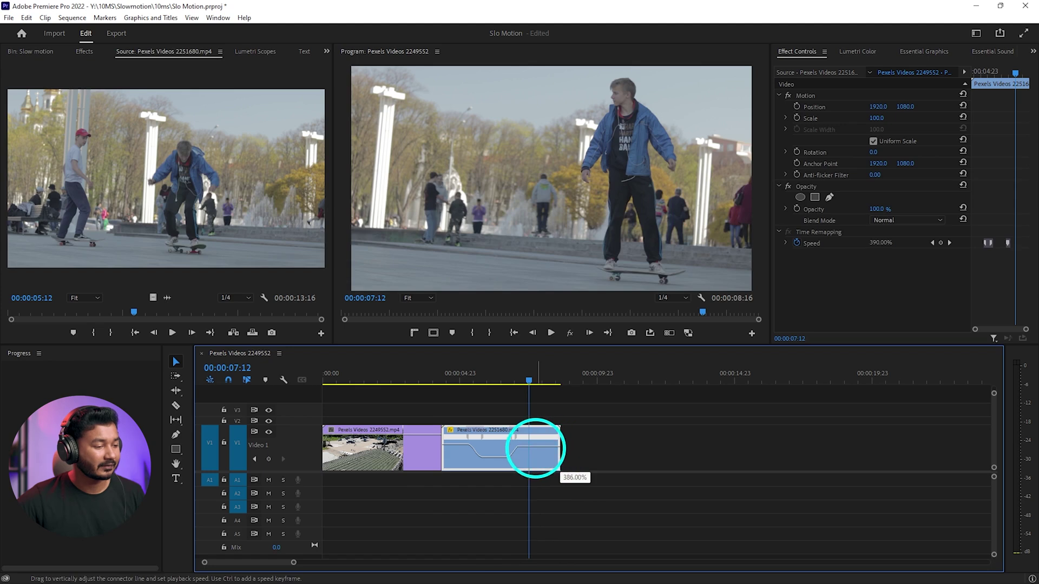
{"action": "left_click_drag", "start_coordinate": [559, 437], "coordinate": [529, 437]}
Step: Open production ID-4935665.mp4 from the Slow motion bin and place it on V1 directly after the Pexels Videos 2251680.mp4 clip
{"action": "left_click", "coordinate": [20, 51]}
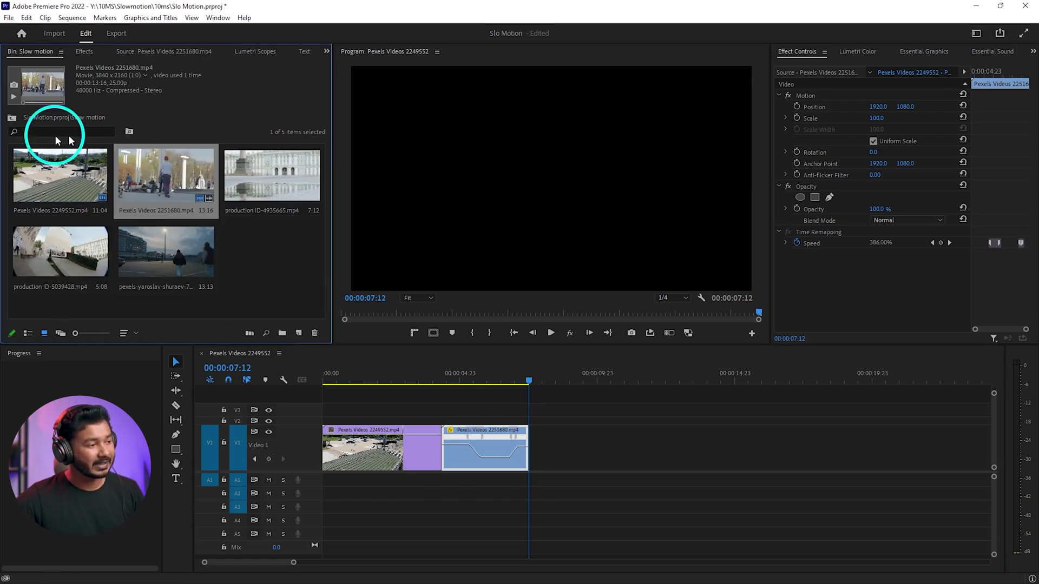
{"action": "left_click", "coordinate": [271, 175]}
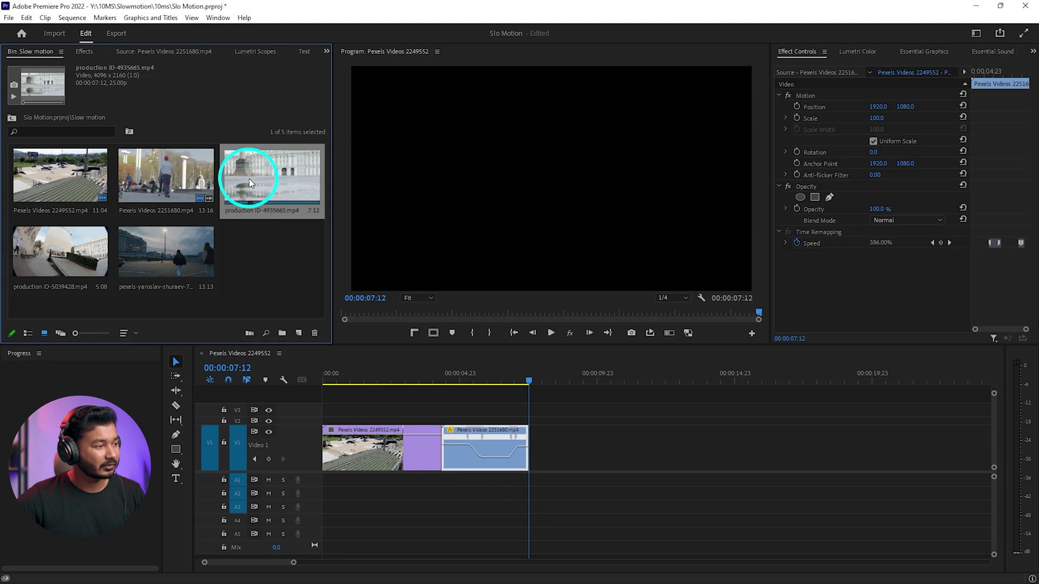
{"action": "double_click", "coordinate": [249, 182]}
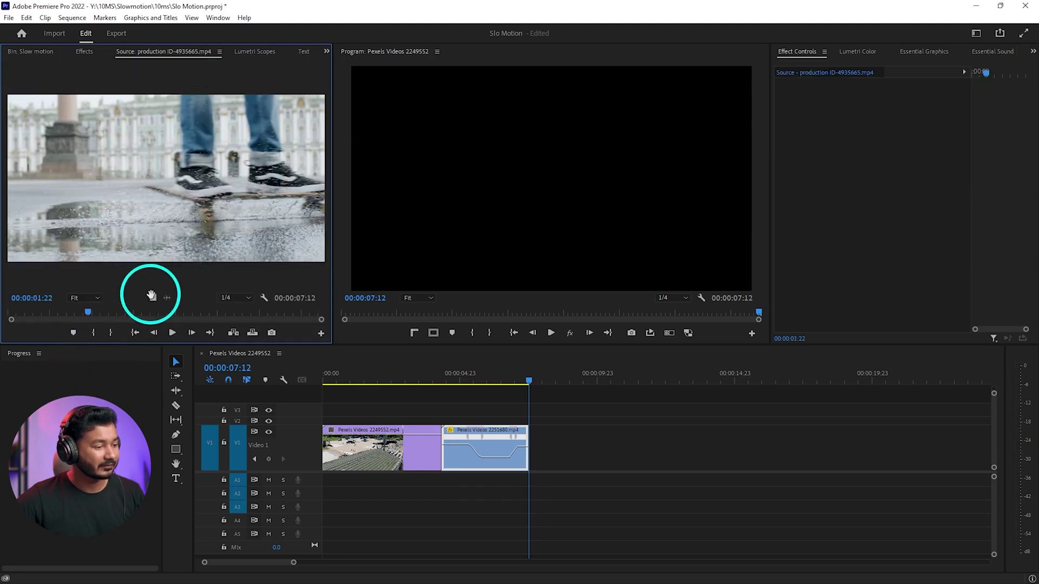
{"action": "left_click_drag", "start_coordinate": [374, 355], "coordinate": [532, 443]}
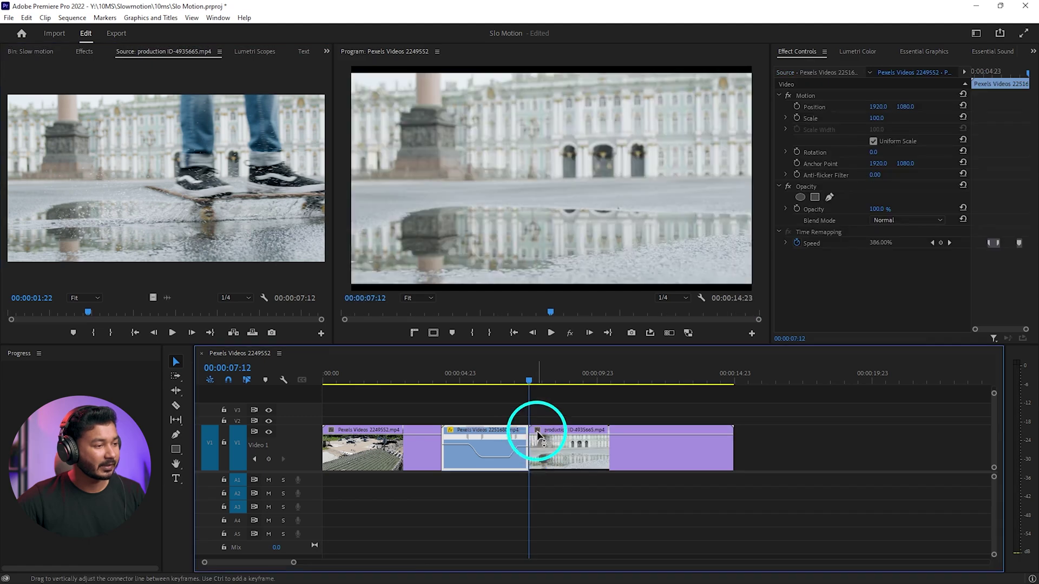
Step: Show the time remapping speed line on the production ID-4935665.mp4 clip and add a speed keyframe at 00:00:08:09
{"action": "key", "text": "space"}
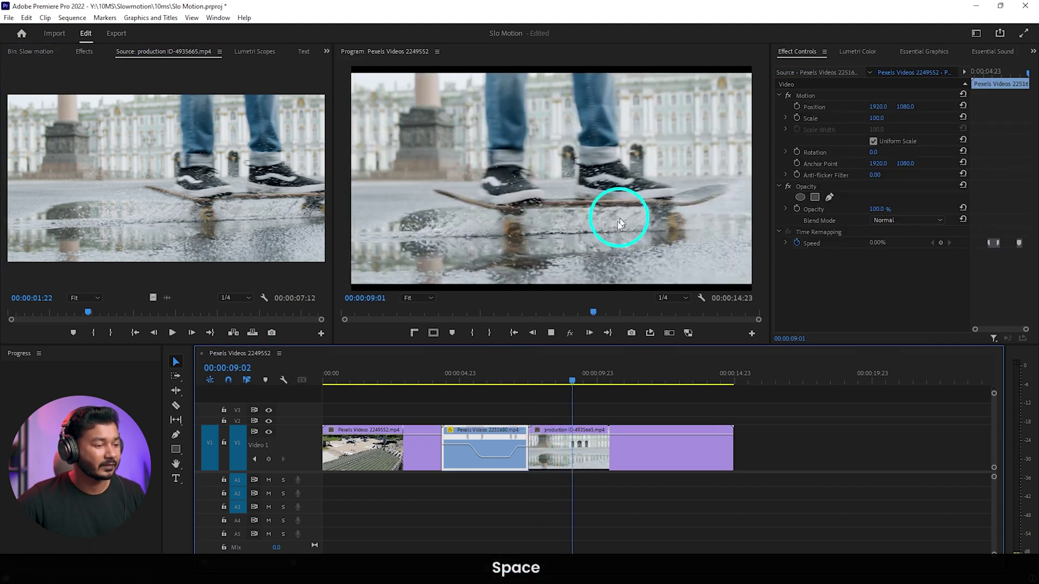
{"action": "left_click_drag", "start_coordinate": [609, 372], "coordinate": [566, 392]}
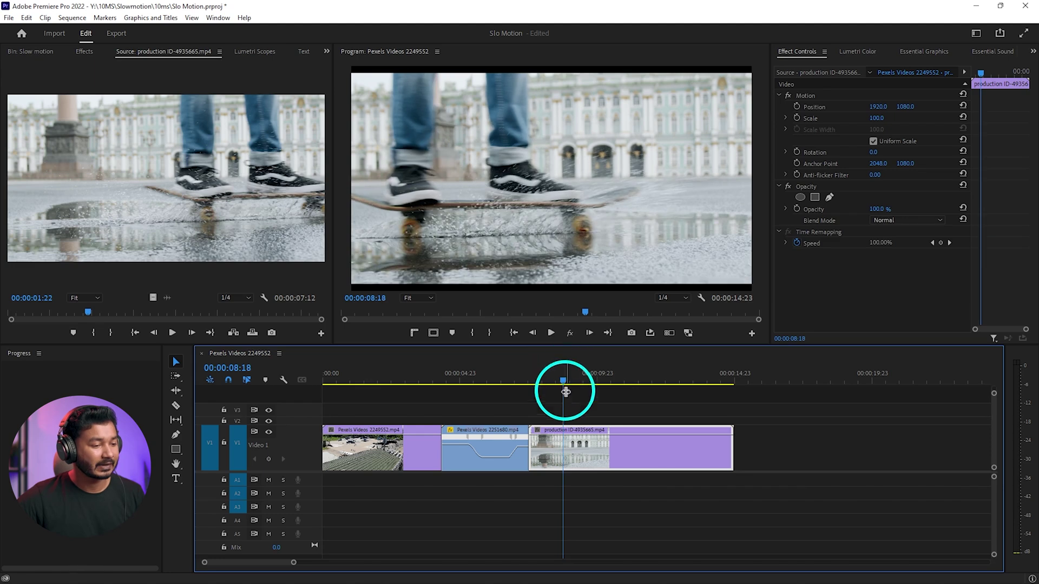
{"action": "left_click_drag", "start_coordinate": [696, 393], "coordinate": [555, 394]}
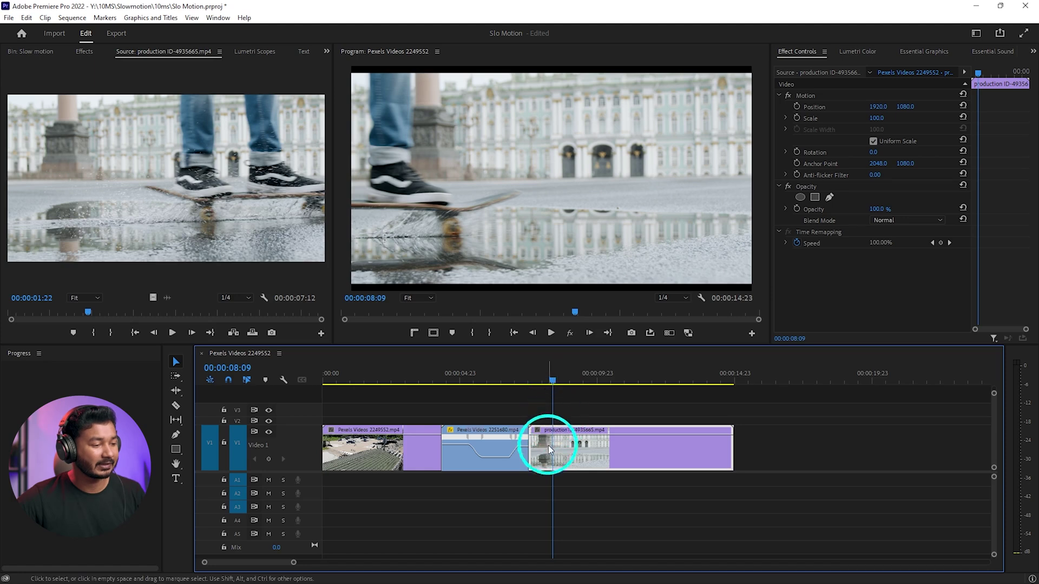
{"action": "left_click", "coordinate": [538, 435]}
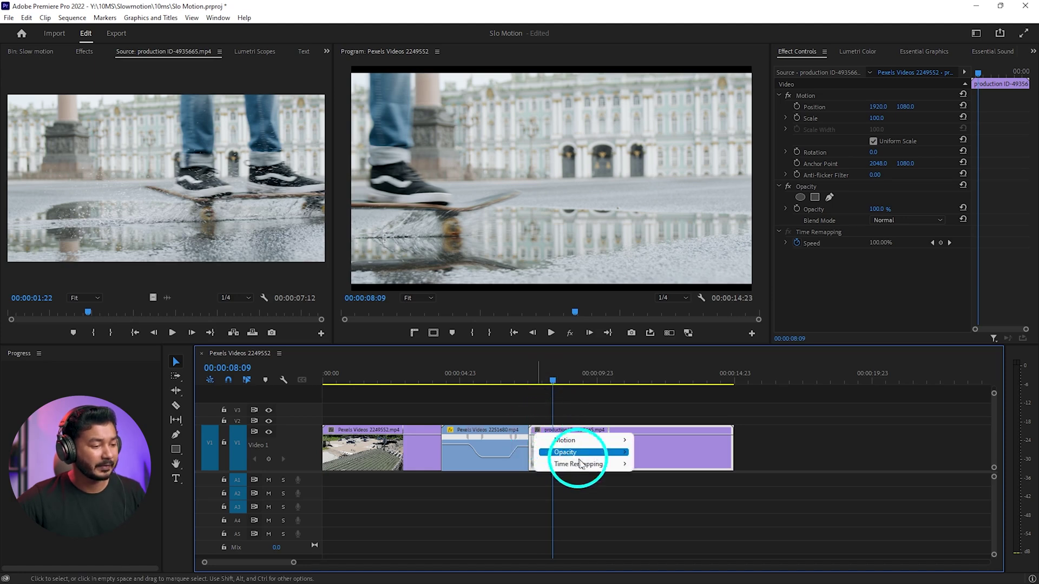
{"action": "mouse_move", "coordinate": [585, 463]}
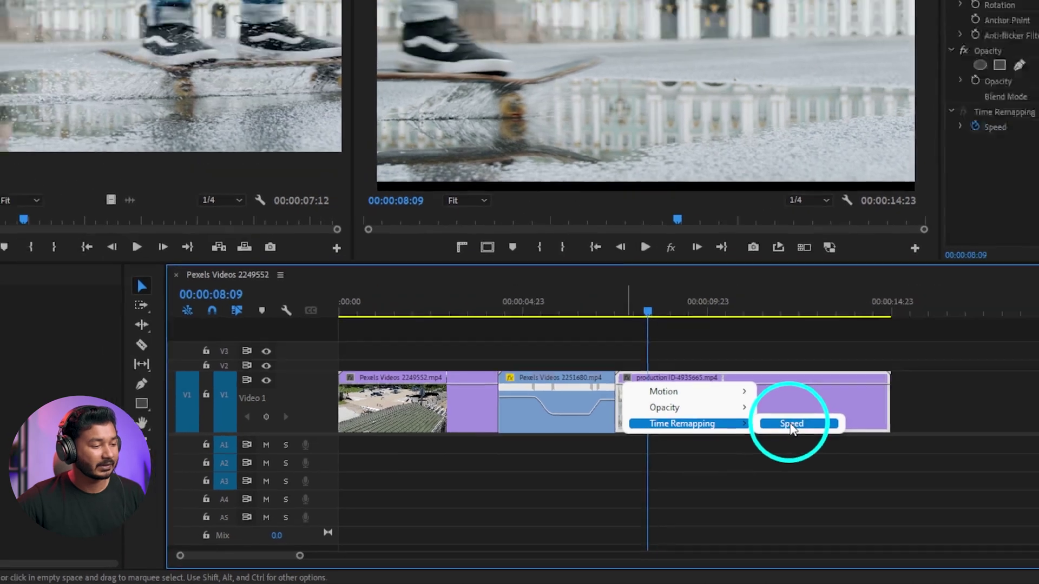
{"action": "left_click", "coordinate": [893, 406]}
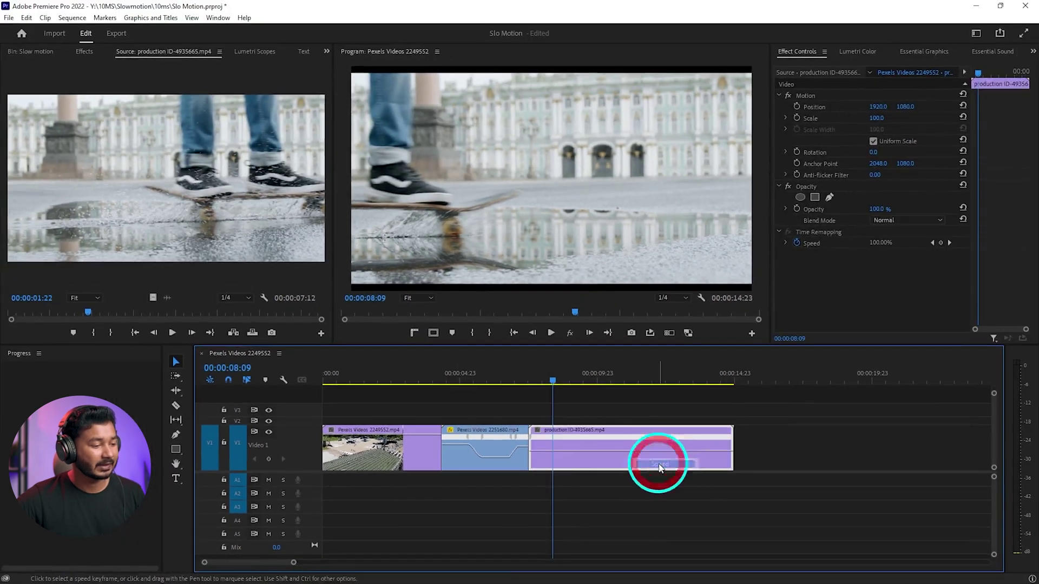
{"action": "left_click", "coordinate": [553, 456], "text": "ctrl"}
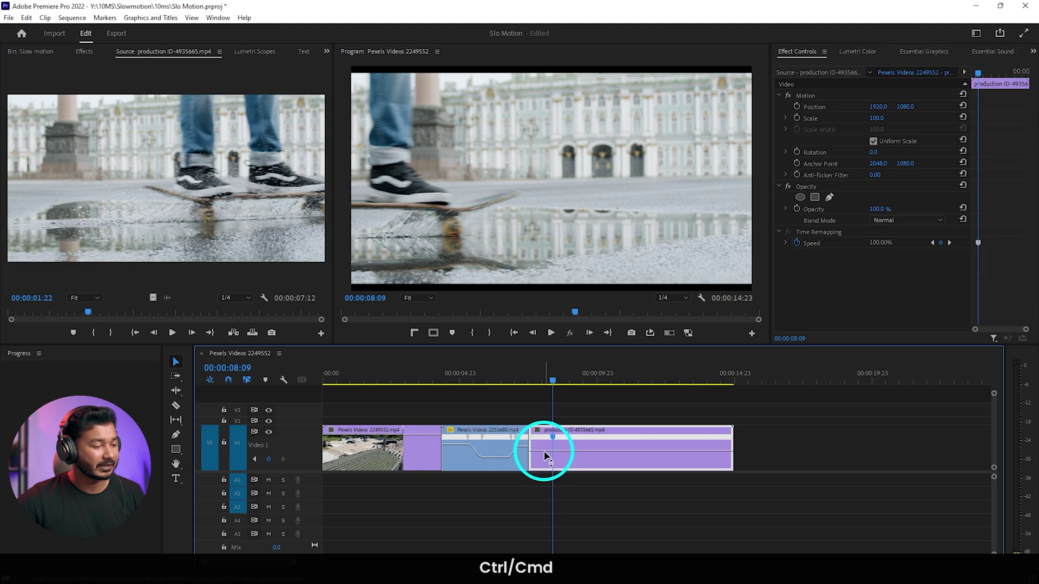
Step: Raise the speed before the keyframe in the production ID-4935665.mp4 clip to 242% and split the keyframe into a gradual ramp
{"action": "left_click_drag", "start_coordinate": [545, 374], "coordinate": [545, 373]}
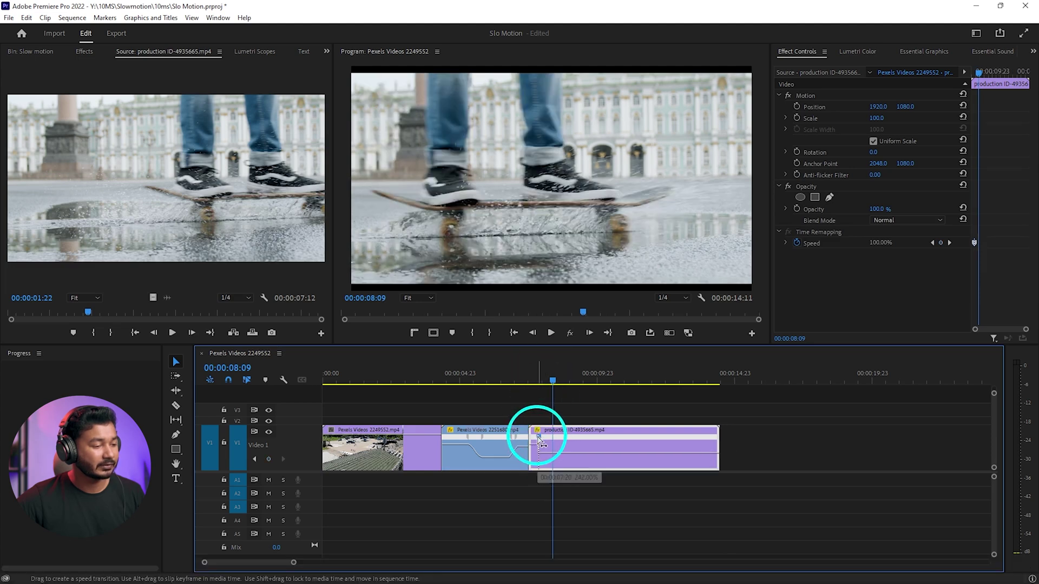
{"action": "left_click_drag", "start_coordinate": [541, 443], "coordinate": [535, 441]}
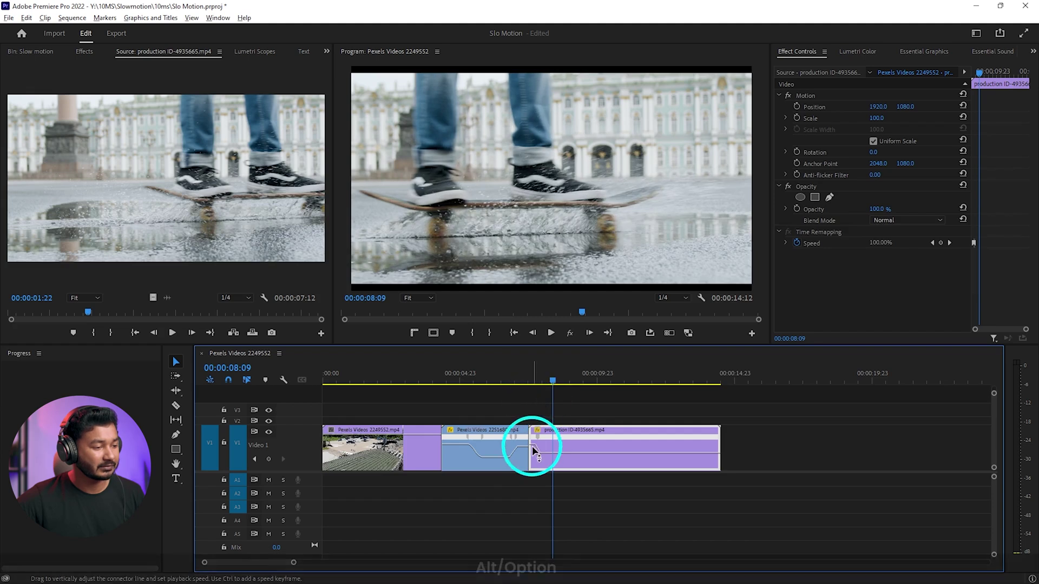
{"action": "scroll", "coordinate": [532, 446], "scroll_direction": "up", "scroll_amount": 5}
{"action": "left_click_drag", "start_coordinate": [554, 389], "coordinate": [479, 378]}
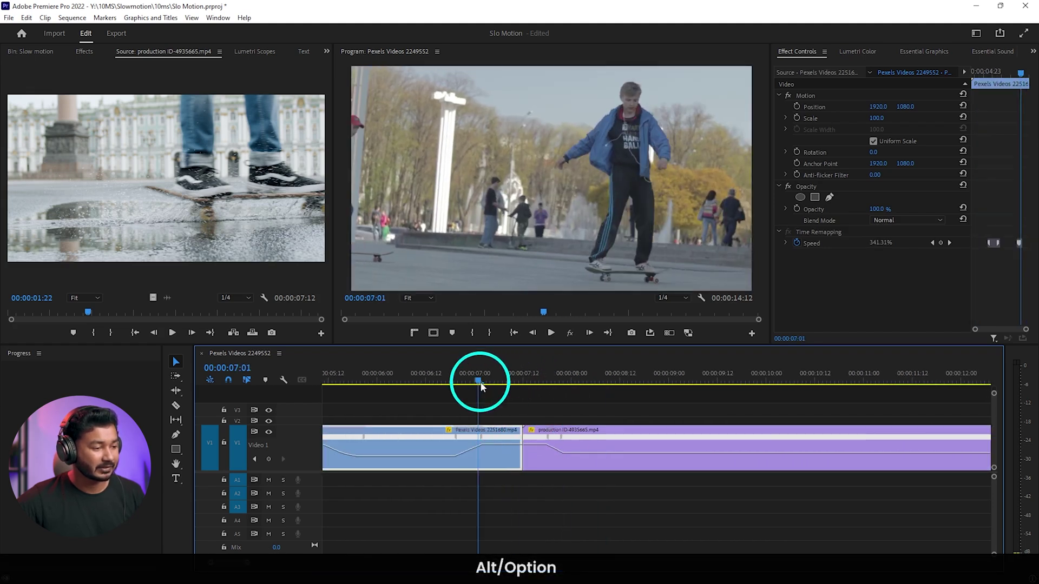
Step: Play across the join and adjust the length of the first speed ramp in the production ID-4935665.mp4 clip
{"action": "key", "text": "space"}
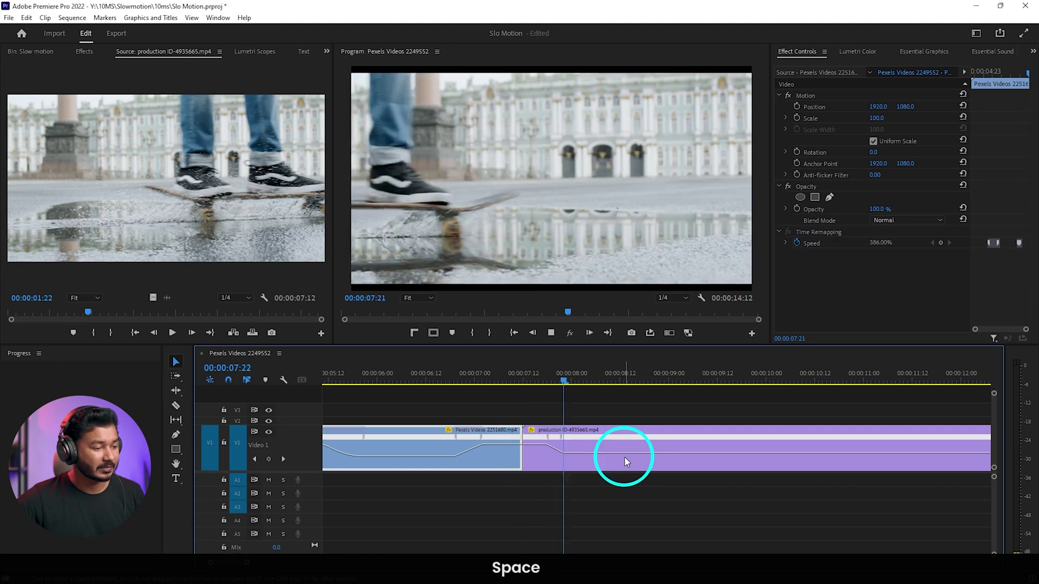
{"action": "left_click", "coordinate": [624, 457]}
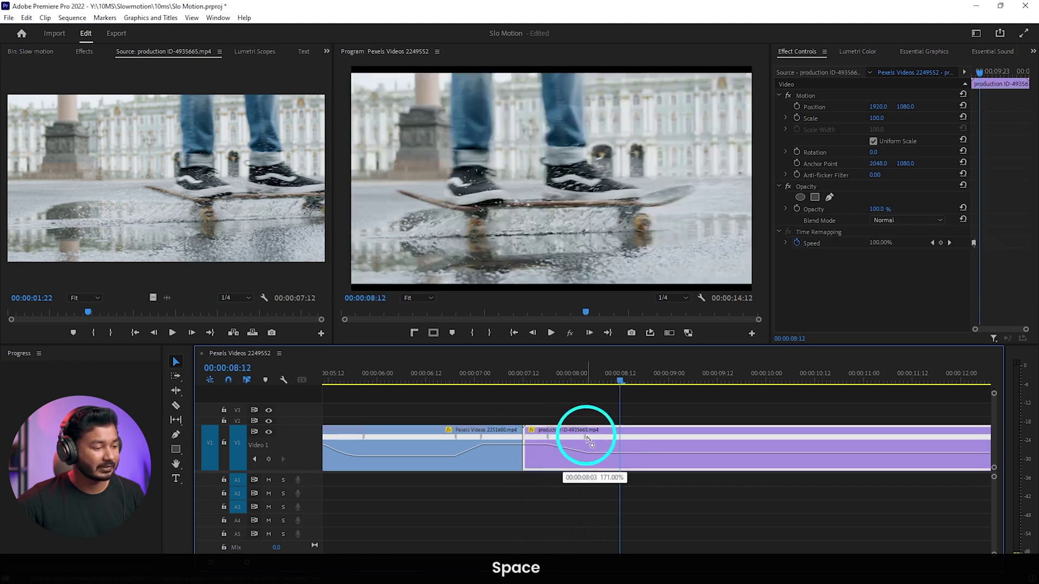
{"action": "left_click_drag", "start_coordinate": [590, 441], "coordinate": [564, 441]}
{"action": "key", "text": "space"}
{"action": "key", "text": "space"}
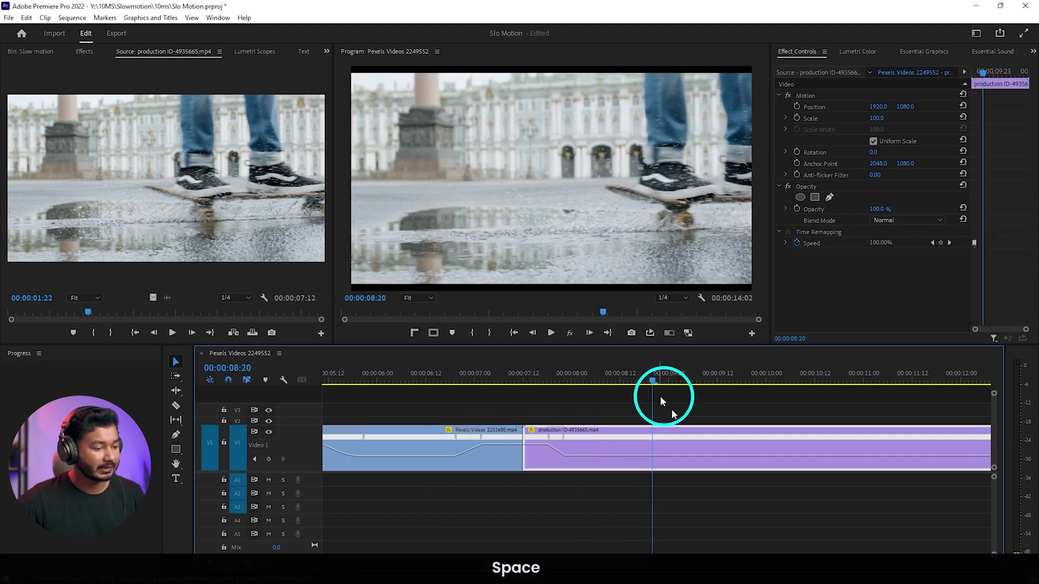
Step: Ramp the production ID-4935665.mp4 clip up to 360% after a speed keyframe at 00:00:08:20 and trim the clip's end to 00:00:09:04
{"action": "left_click_drag", "start_coordinate": [674, 459], "coordinate": [672, 389]}
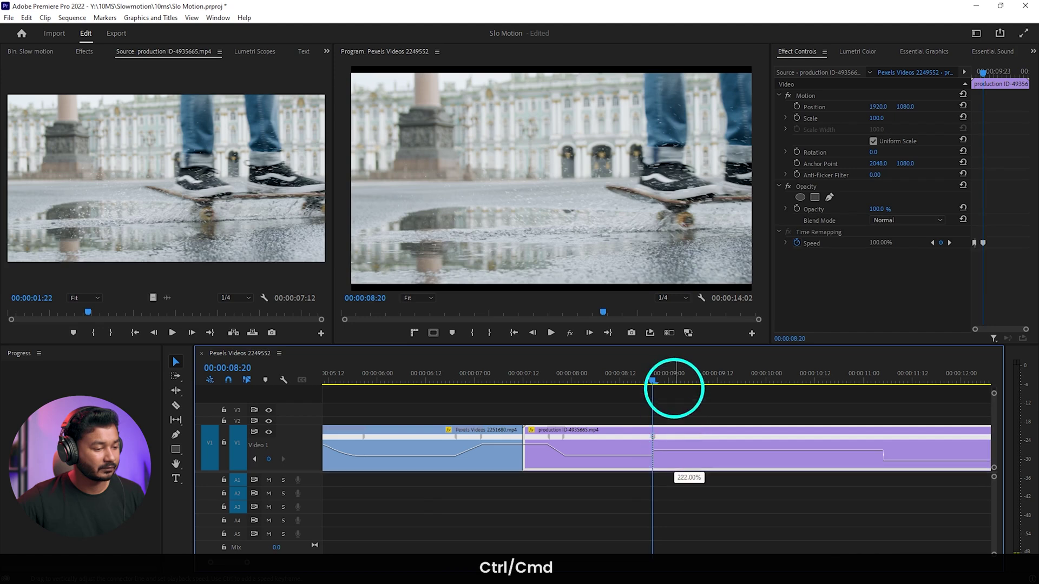
{"action": "left_click_drag", "start_coordinate": [657, 436], "coordinate": [677, 385]}
{"action": "key", "text": "space"}
{"action": "key", "text": "space"}
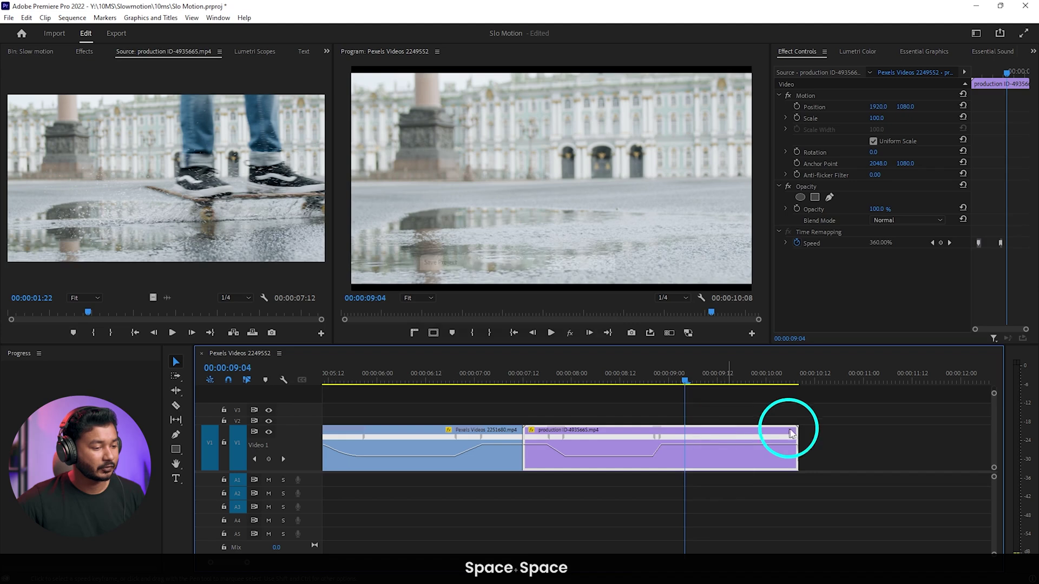
{"action": "left_click_drag", "start_coordinate": [795, 433], "coordinate": [685, 441]}
{"action": "scroll", "coordinate": [693, 452], "scroll_direction": "down", "scroll_amount": 2}
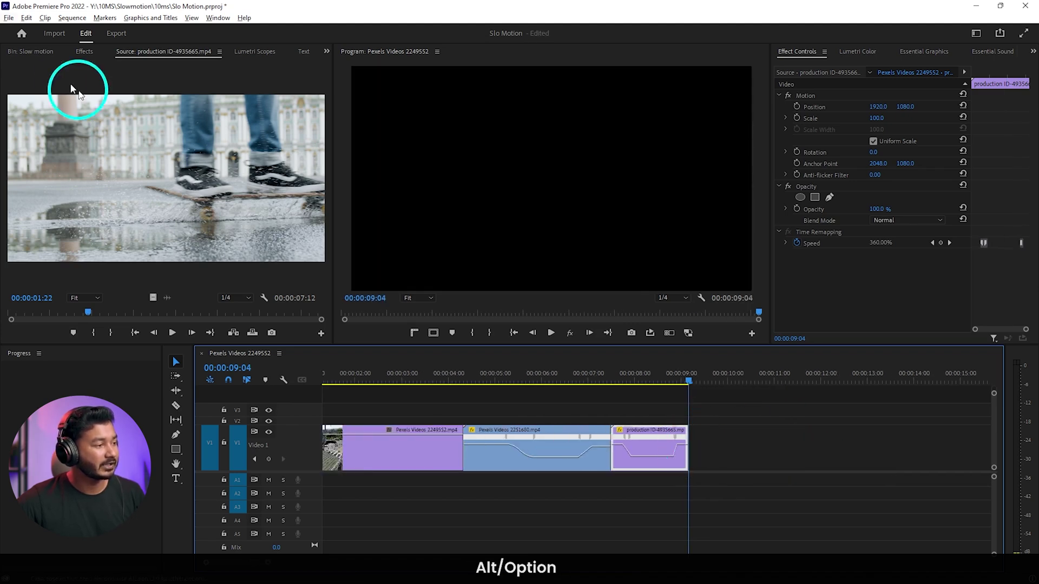
Step: Place production ID-5039428.mp4 from the Slow motion bin on V1 directly after the production ID-4935665.mp4 clip
{"action": "left_click", "coordinate": [36, 51]}
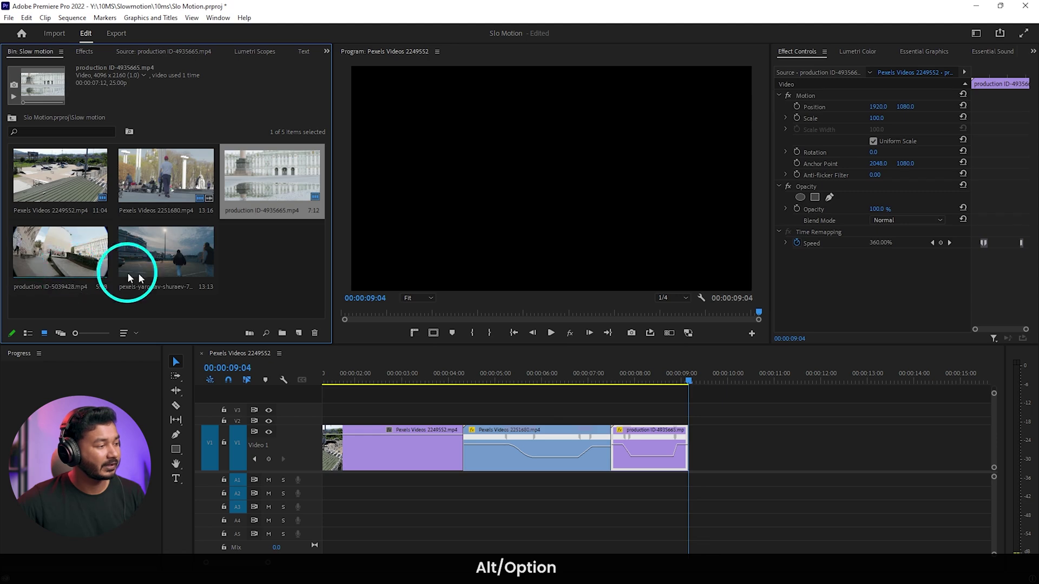
{"action": "left_click", "coordinate": [41, 252]}
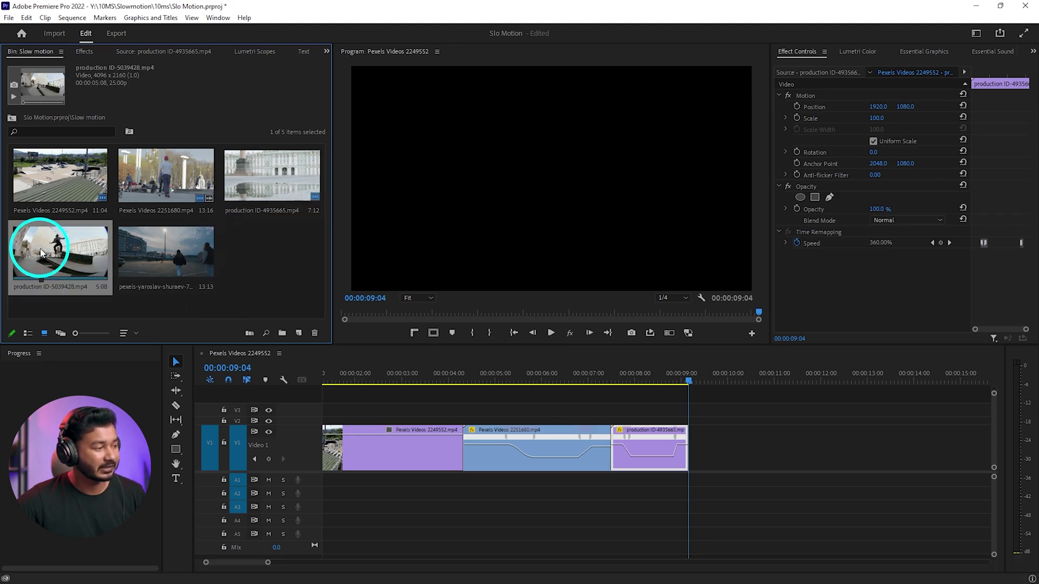
{"action": "left_click_drag", "start_coordinate": [40, 251], "coordinate": [722, 448]}
{"action": "scroll", "coordinate": [565, 374], "scroll_direction": "down", "scroll_amount": 3, "text": "alt"}
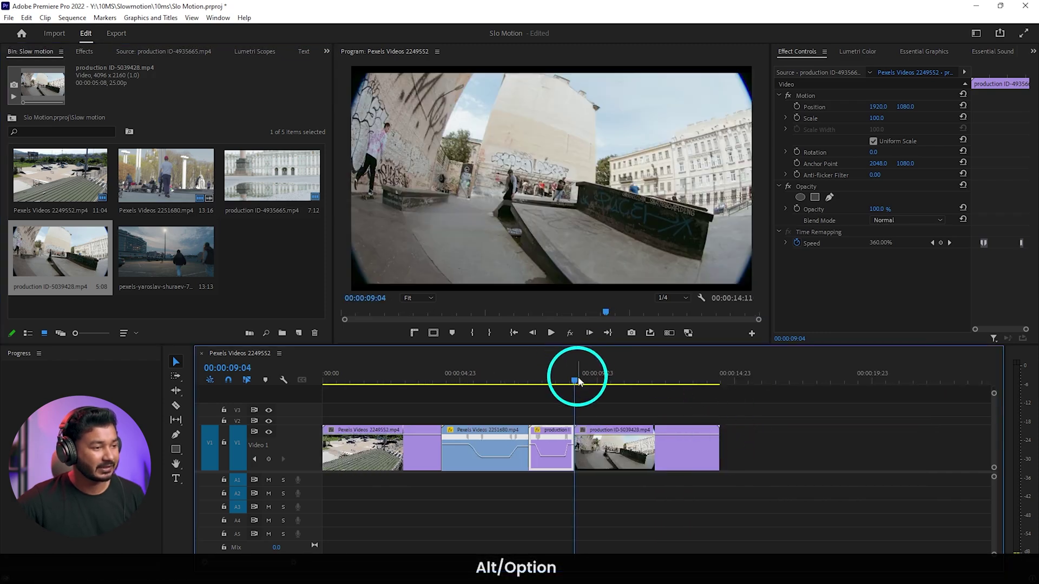
Step: Show the time remapping speed line on the production ID-5039428.mp4 clip and ramp down from a faster speed at a 00:00:10:10 keyframe
{"action": "left_click_drag", "start_coordinate": [578, 381], "coordinate": [610, 381]}
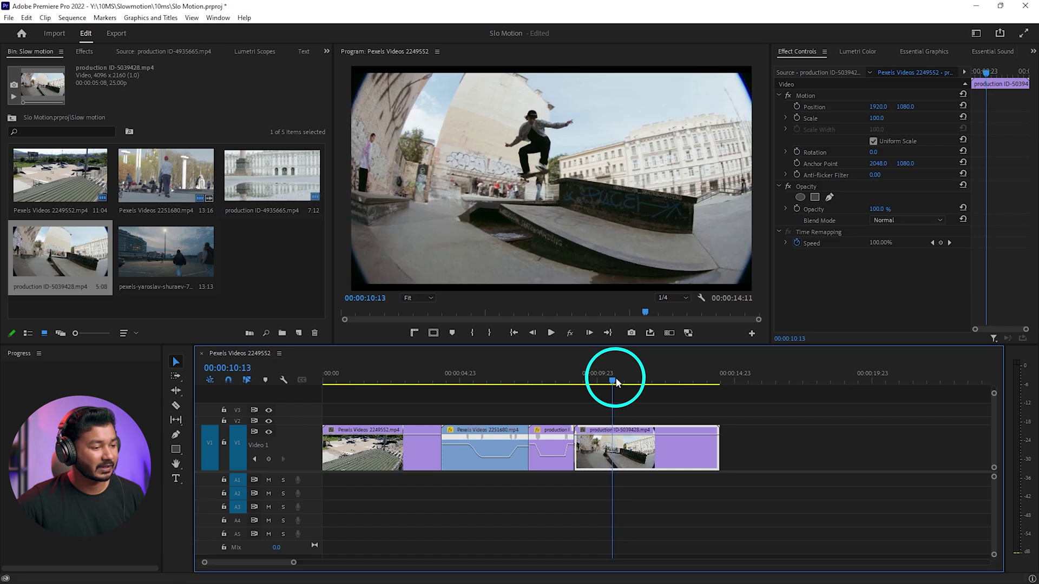
{"action": "left_click", "coordinate": [582, 429]}
{"action": "mouse_move", "coordinate": [644, 468]}
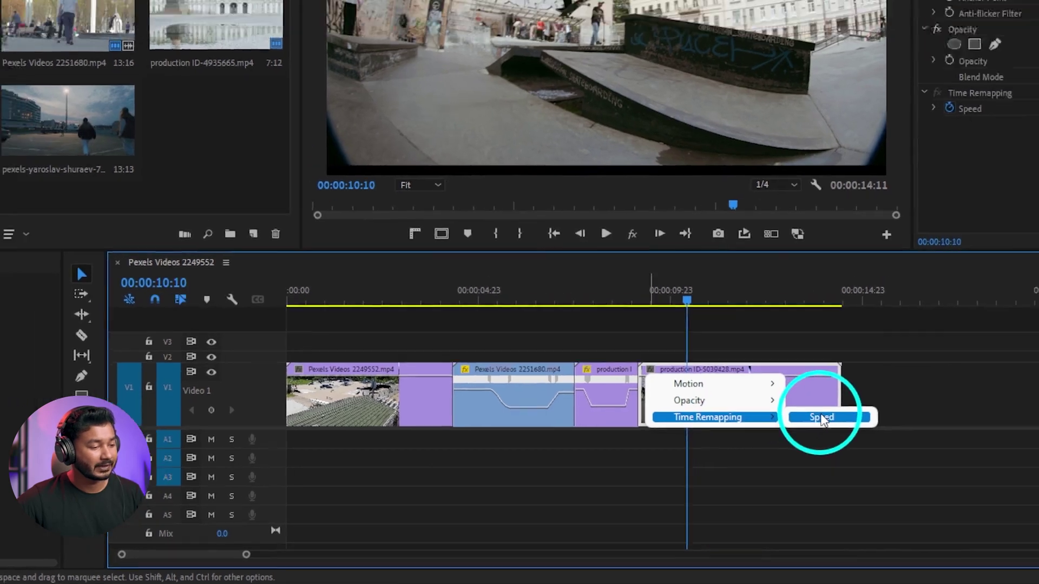
{"action": "left_click", "coordinate": [919, 405]}
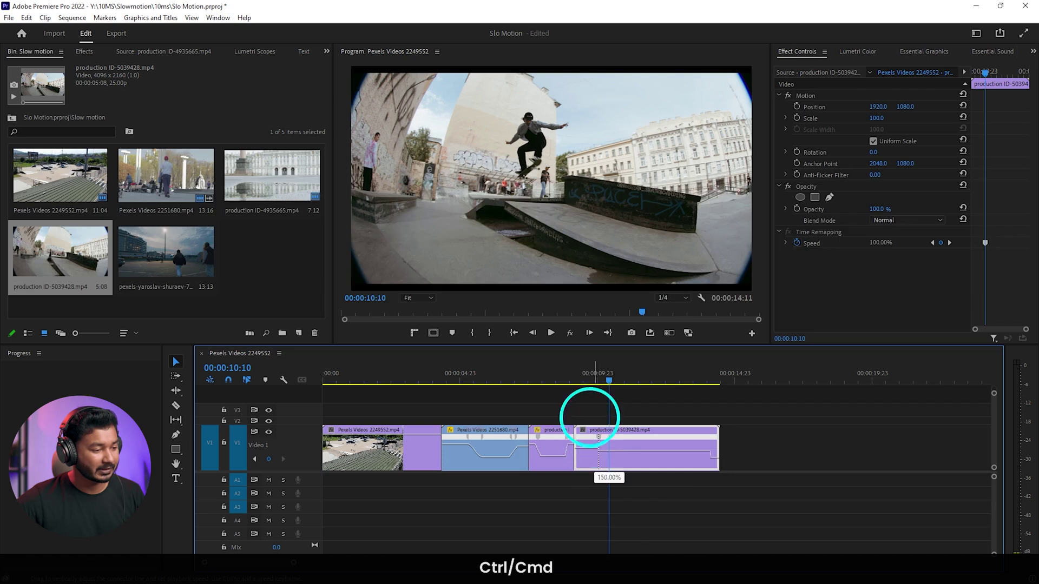
{"action": "mouse_move", "coordinate": [586, 437]}
{"action": "left_mouse_down"}
{"action": "mouse_move", "coordinate": [598, 432]}
{"action": "mouse_move", "coordinate": [578, 439]}
{"action": "mouse_move", "coordinate": [587, 436]}
{"action": "left_mouse_up"}
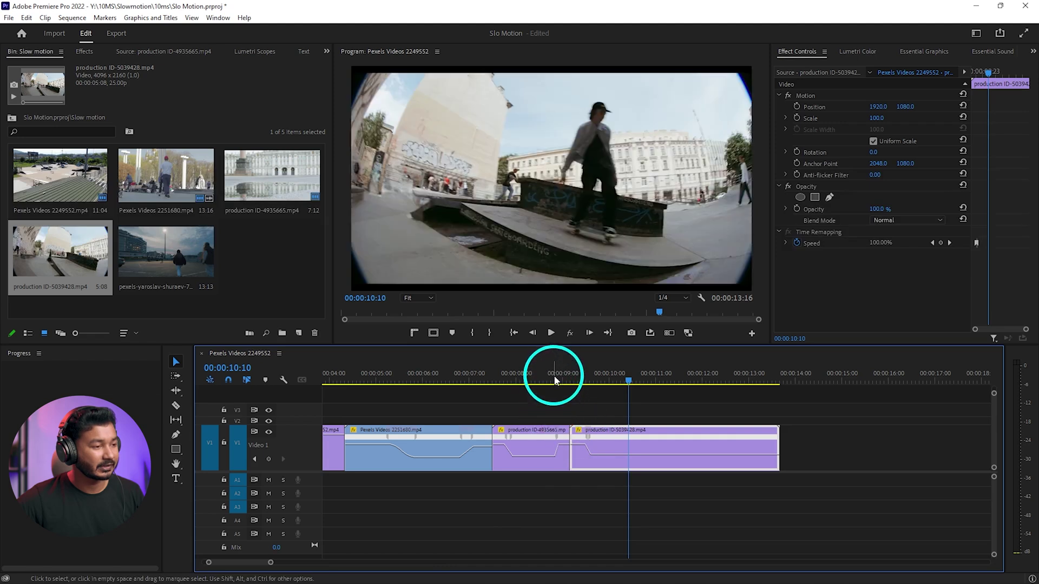
Step: Ramp the production ID-5039428.mp4 clip up to 319% after the landing and trim the clip's end to 00:00:10:18
{"action": "left_click", "coordinate": [553, 378]}
{"action": "key", "text": "space"}
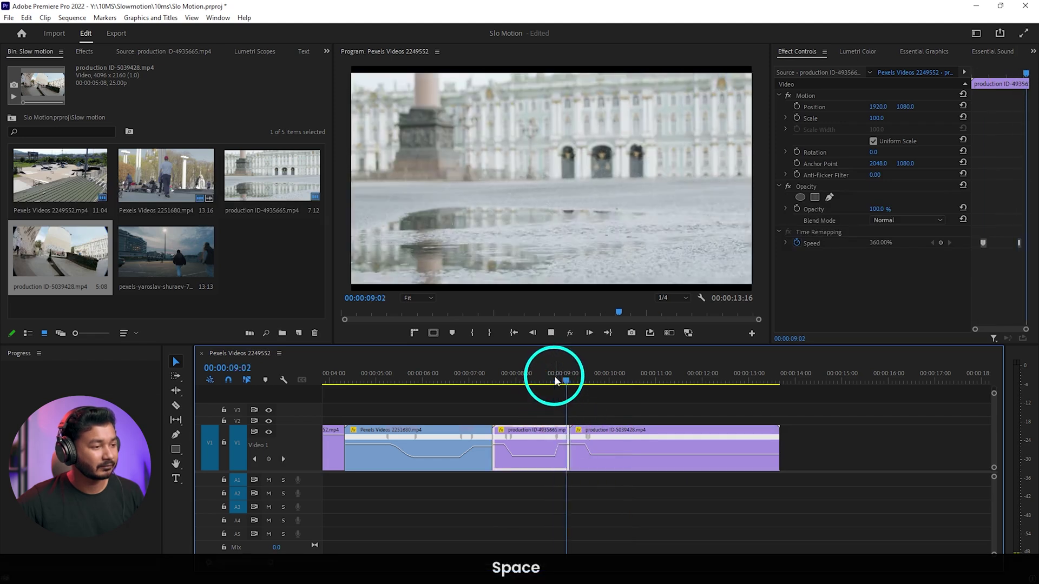
{"action": "key", "text": "space"}
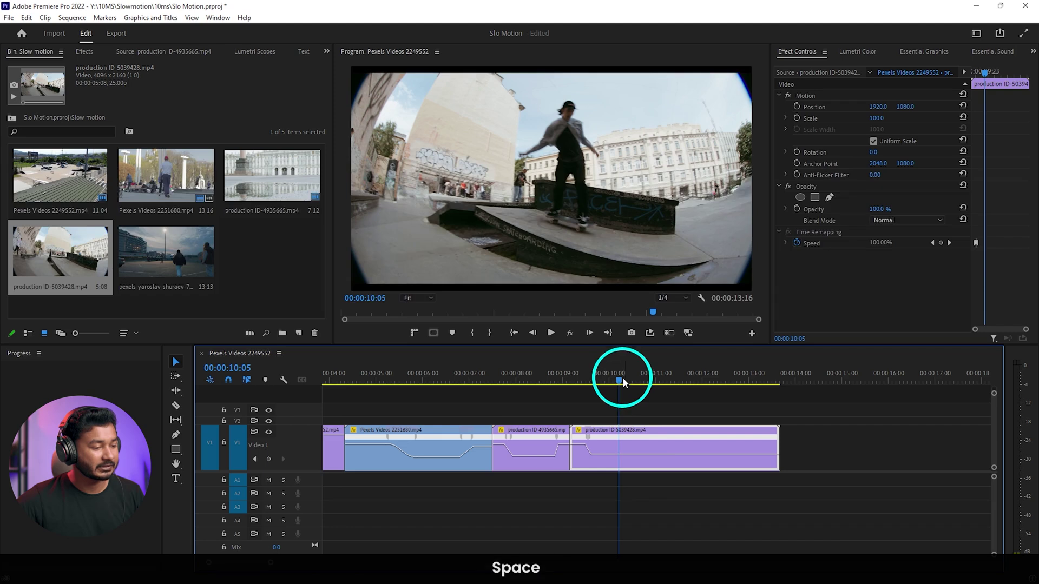
{"action": "left_click_drag", "start_coordinate": [637, 458], "coordinate": [643, 436]}
{"action": "key", "text": "space"}
{"action": "key", "text": "space"}
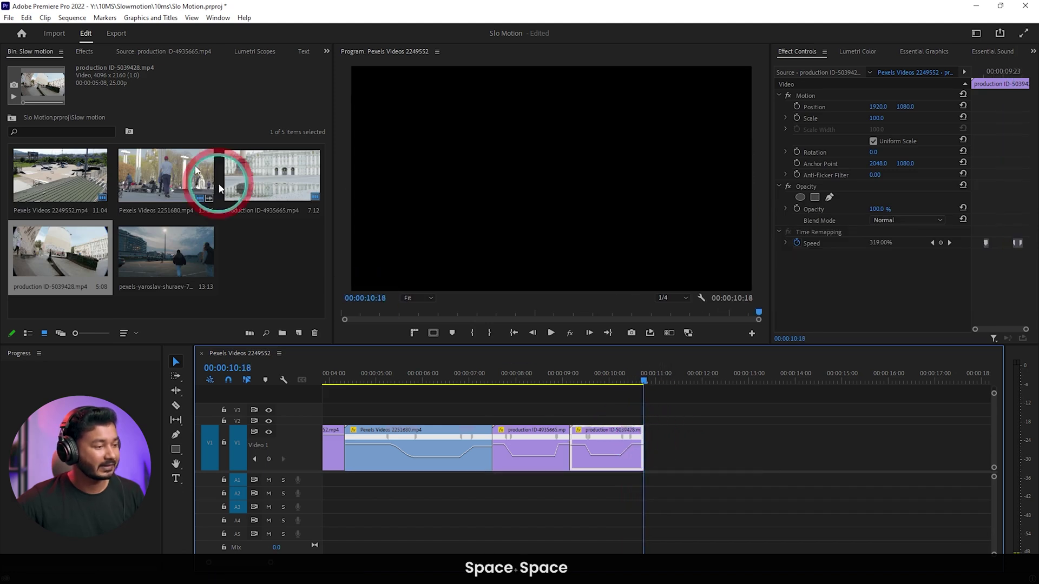
Step: Place the evening car park clip (7644388.mp4) on V1 after the production ID-5039428.mp4 clip and trim its end to 00:00:18:16
{"action": "left_click", "coordinate": [167, 249]}
{"action": "left_click_drag", "start_coordinate": [258, 271], "coordinate": [657, 436]}
{"action": "scroll", "coordinate": [656, 436], "scroll_direction": "down", "scroll_amount": 3}
{"action": "key", "text": "alt+space"}
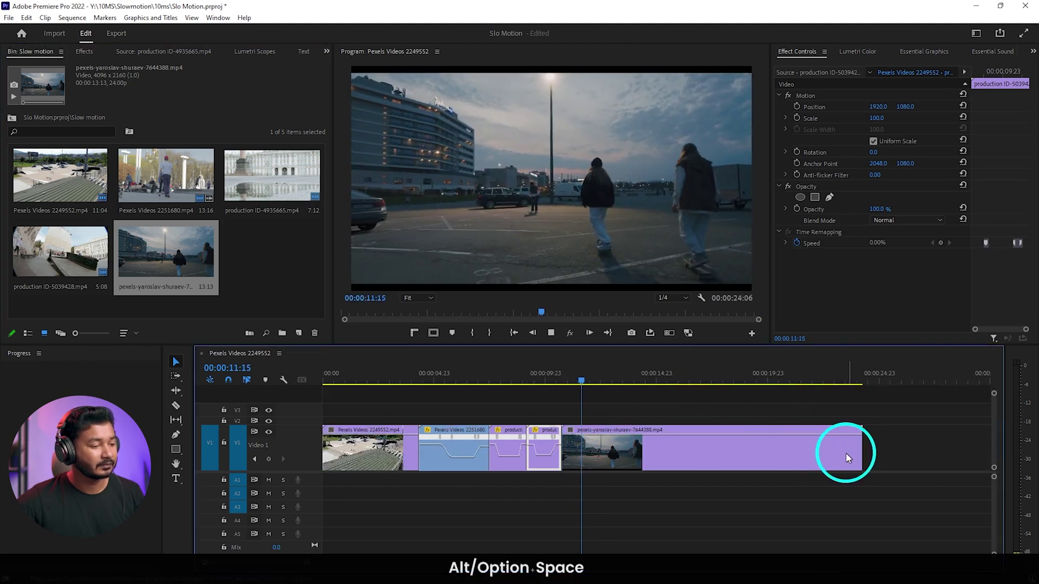
{"action": "left_click_drag", "start_coordinate": [599, 383], "coordinate": [680, 382]}
{"action": "left_click_drag", "start_coordinate": [860, 457], "coordinate": [735, 457]}
Step: Apply the default Cross Dissolve transition to the end of the closing car park clip with a duration of 00:00:02:00
{"action": "right_click", "coordinate": [735, 458]}
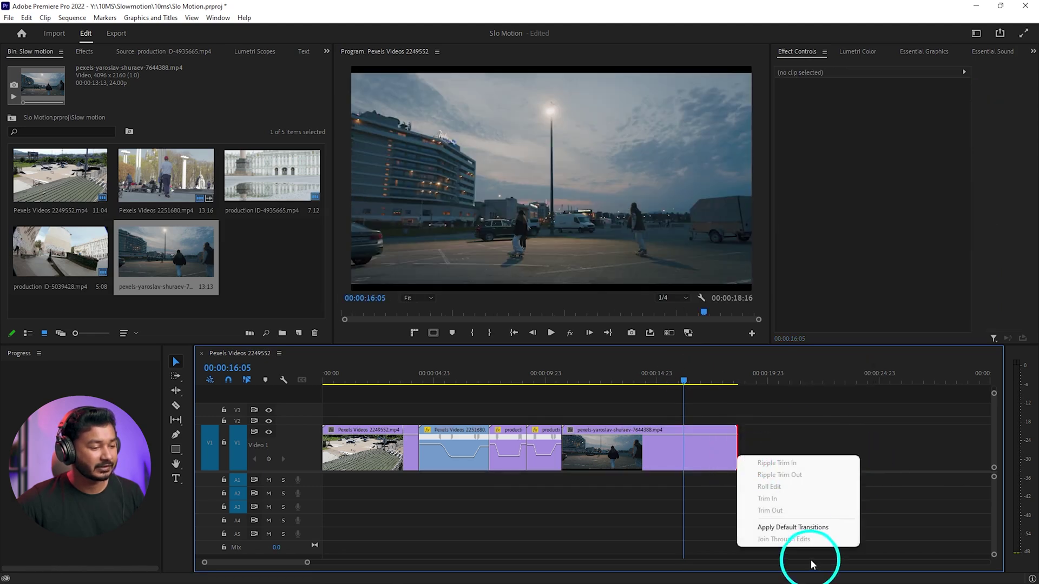
{"action": "key", "text": "ctrl+z"}
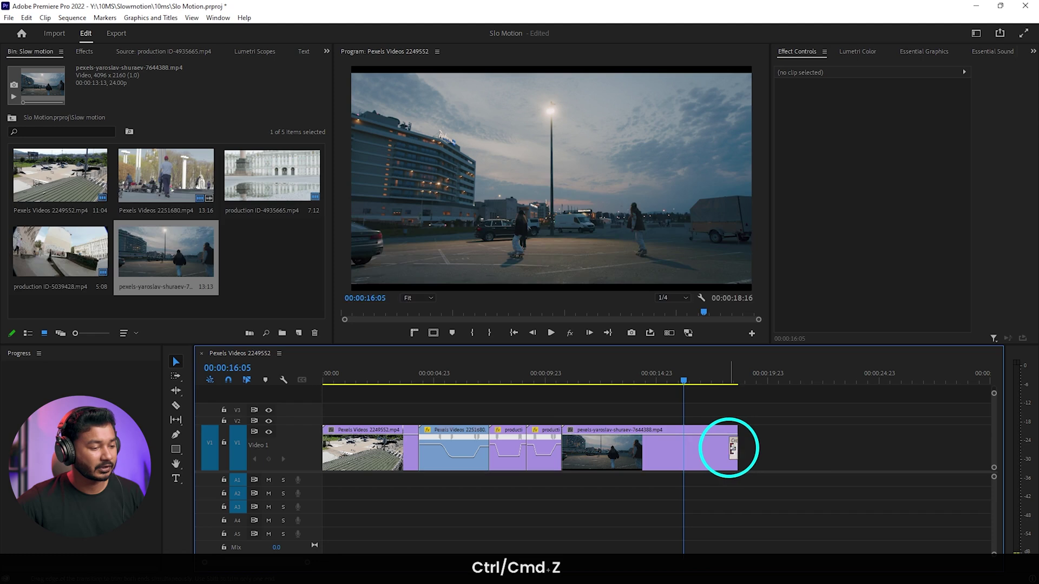
{"action": "left_click", "coordinate": [695, 447]}
{"action": "key", "text": "space"}
{"action": "scroll", "coordinate": [764, 466], "scroll_direction": "down", "scroll_amount": 3}
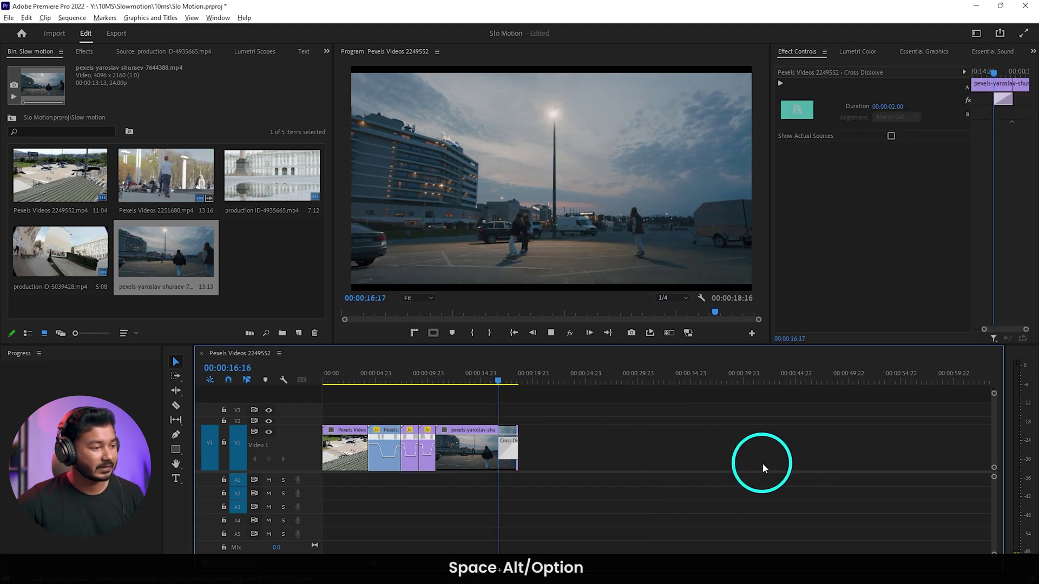
{"action": "key", "text": "space"}
Step: Set the scale of the closing car park clip to 107 so it fills the frame
{"action": "left_click", "coordinate": [469, 381]}
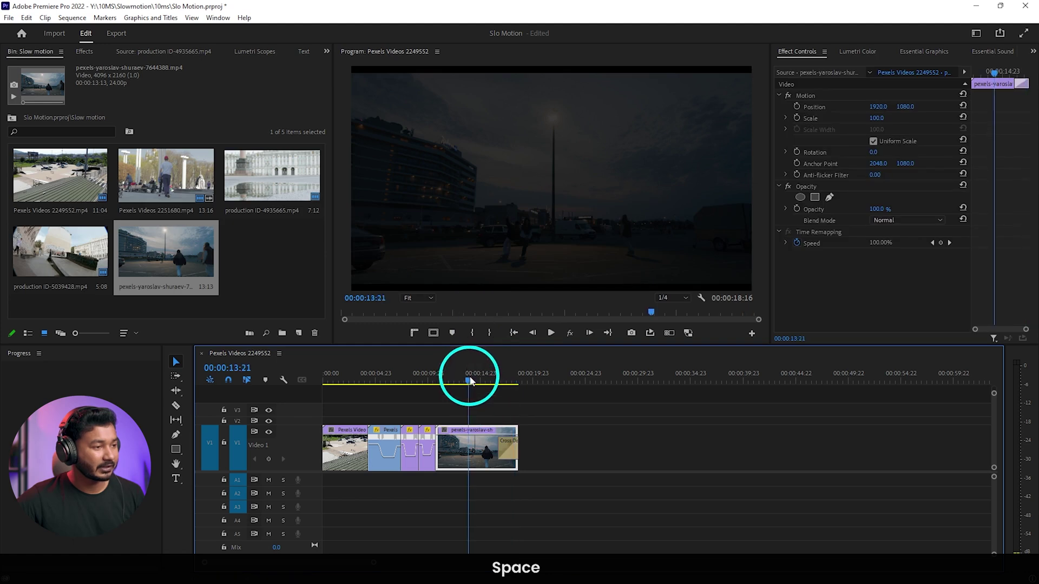
{"action": "left_click", "coordinate": [482, 134]}
{"action": "left_click", "coordinate": [759, 111]}
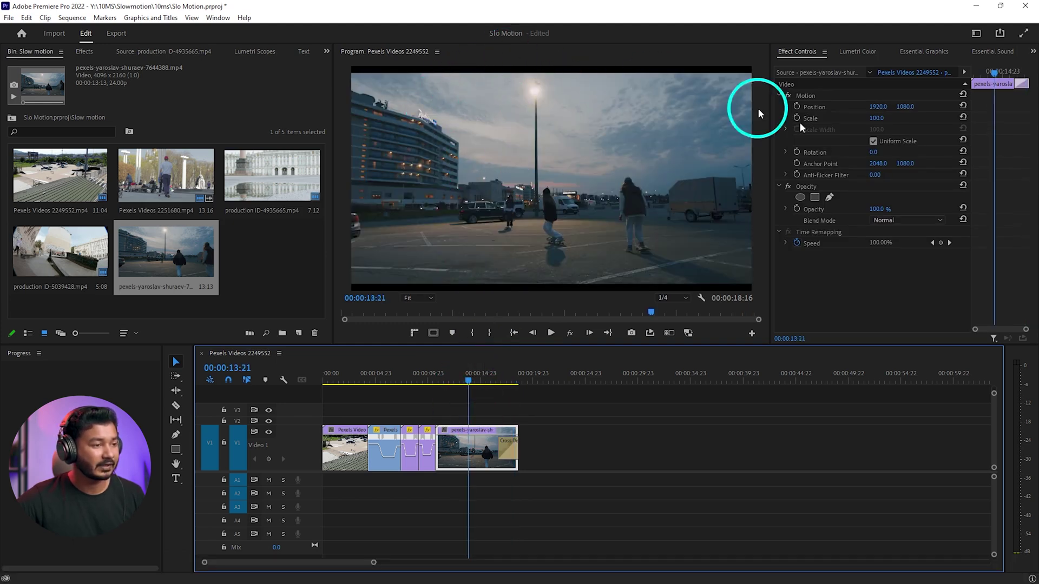
{"action": "left_click", "coordinate": [878, 119]}
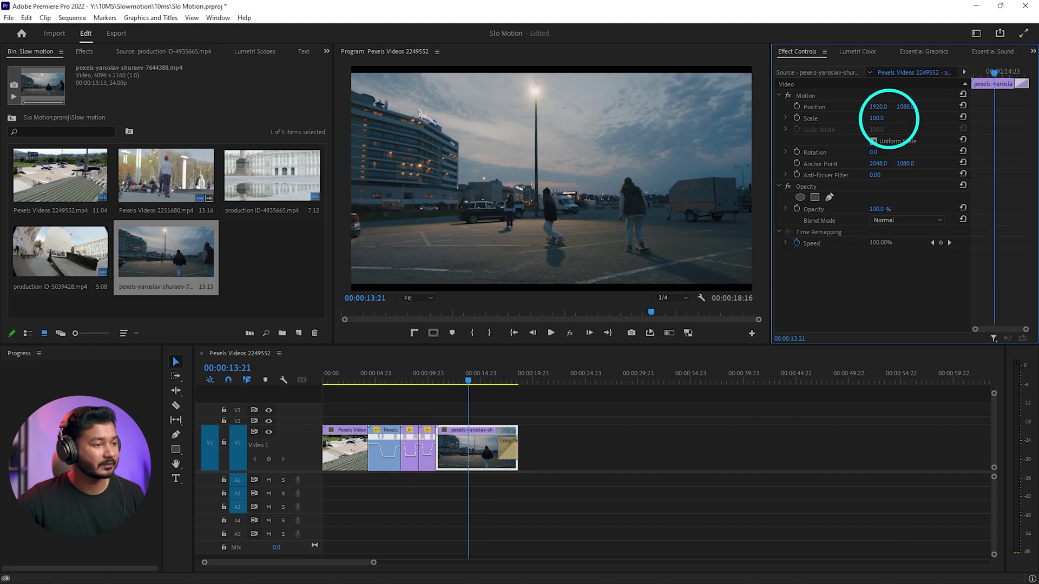
{"action": "left_click_drag", "start_coordinate": [877, 118], "coordinate": [887, 118]}
{"action": "scroll", "coordinate": [504, 495], "scroll_direction": "down", "scroll_amount": 3}
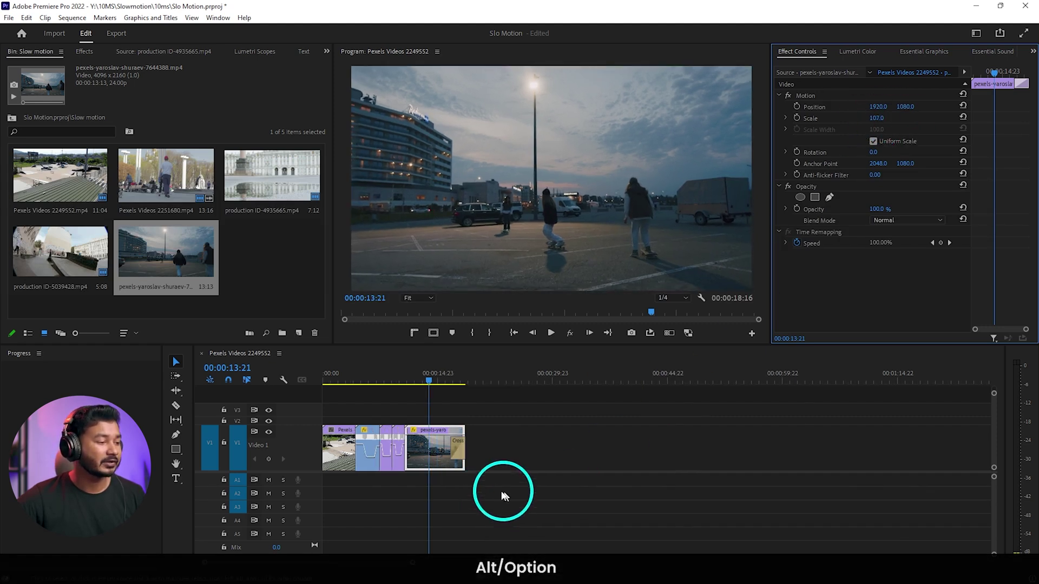
Step: Play the sequence from the start to review the speed ramps
{"action": "left_click", "coordinate": [336, 373]}
{"action": "left_click", "coordinate": [292, 380]}
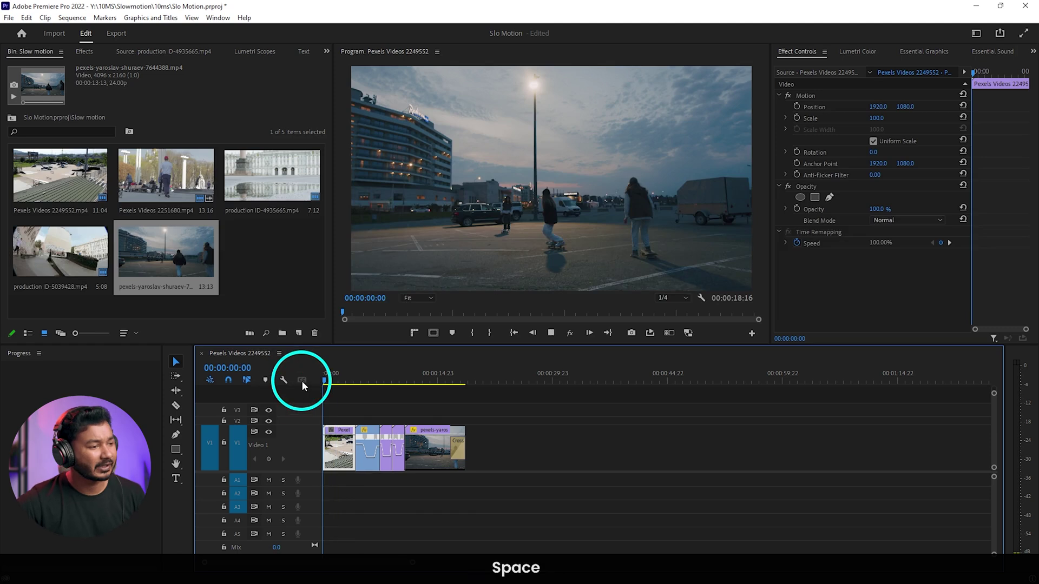
{"action": "key", "text": "space"}
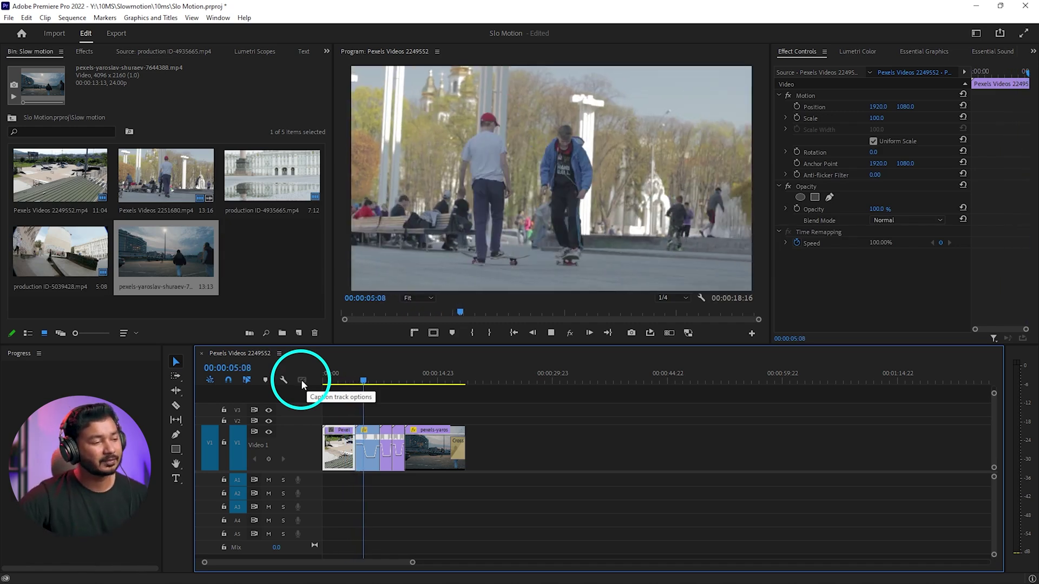
{"action": "key", "text": "space"}
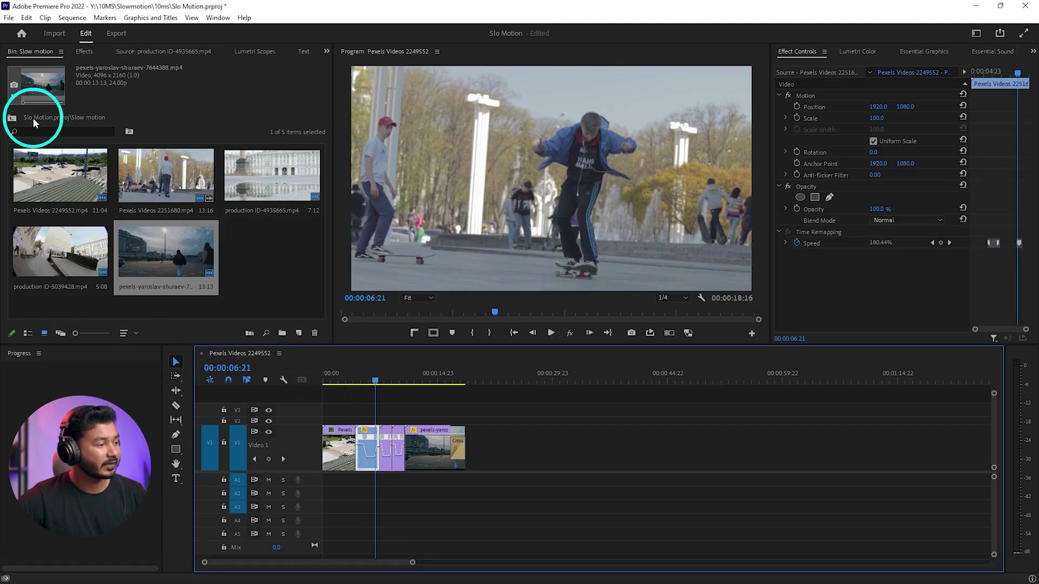
Step: Open the Sound Effect bin and place the Playground audio on A1 at the start of the sequence
{"action": "left_click", "coordinate": [291, 245]}
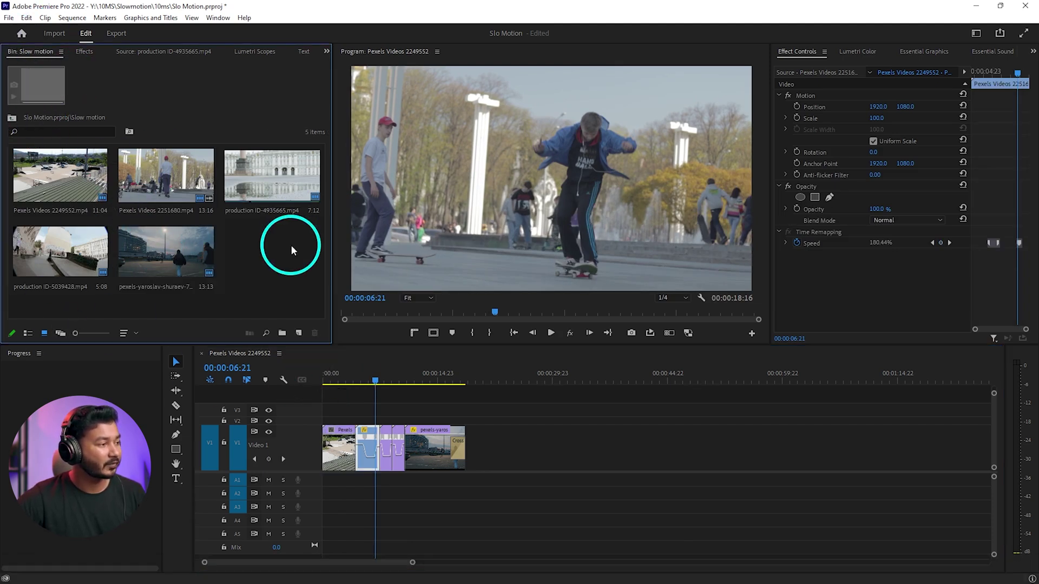
{"action": "left_click", "coordinate": [12, 118]}
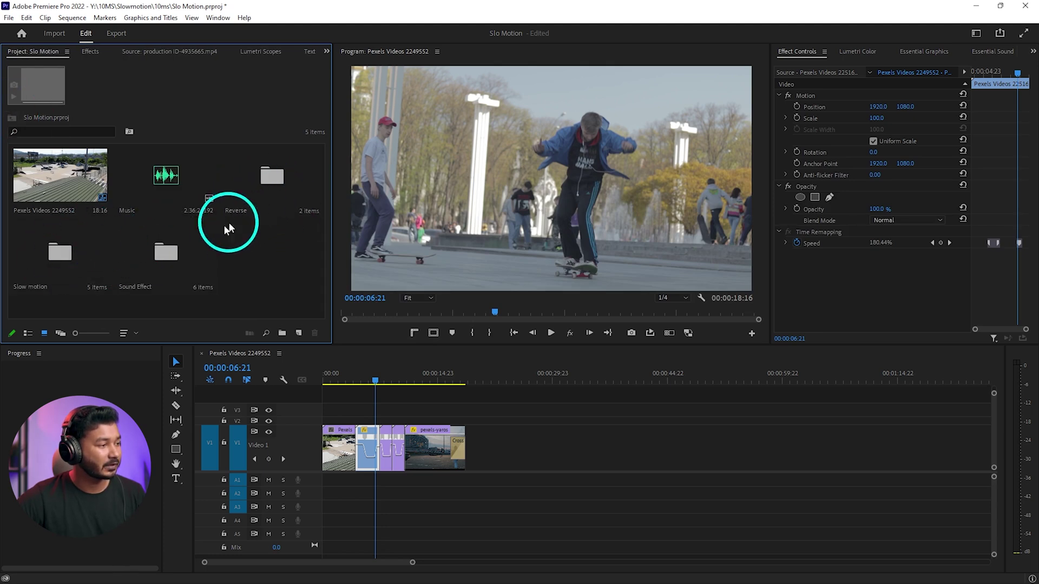
{"action": "double_click", "coordinate": [166, 254]}
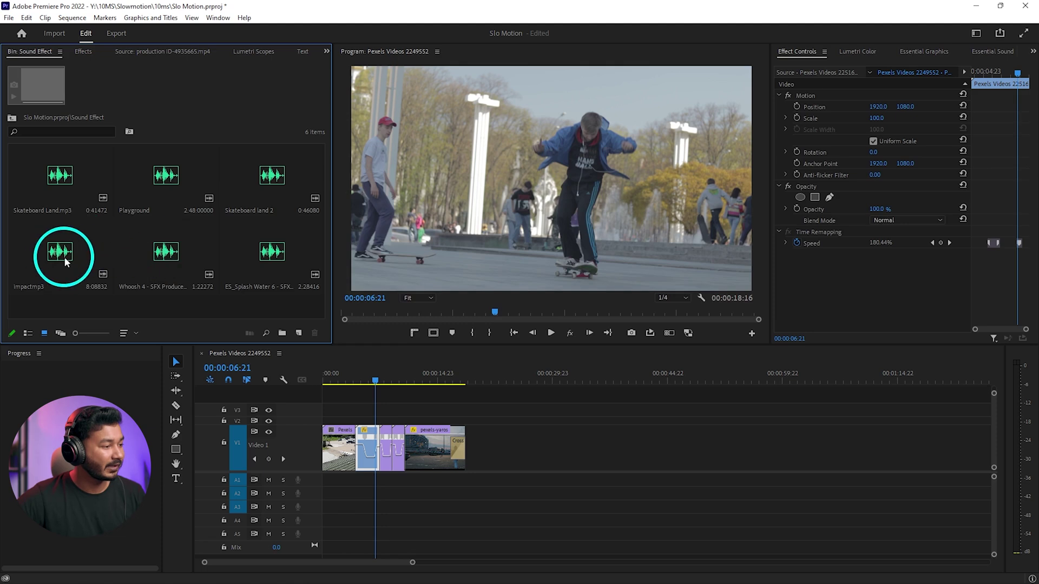
{"action": "left_click", "coordinate": [167, 267]}
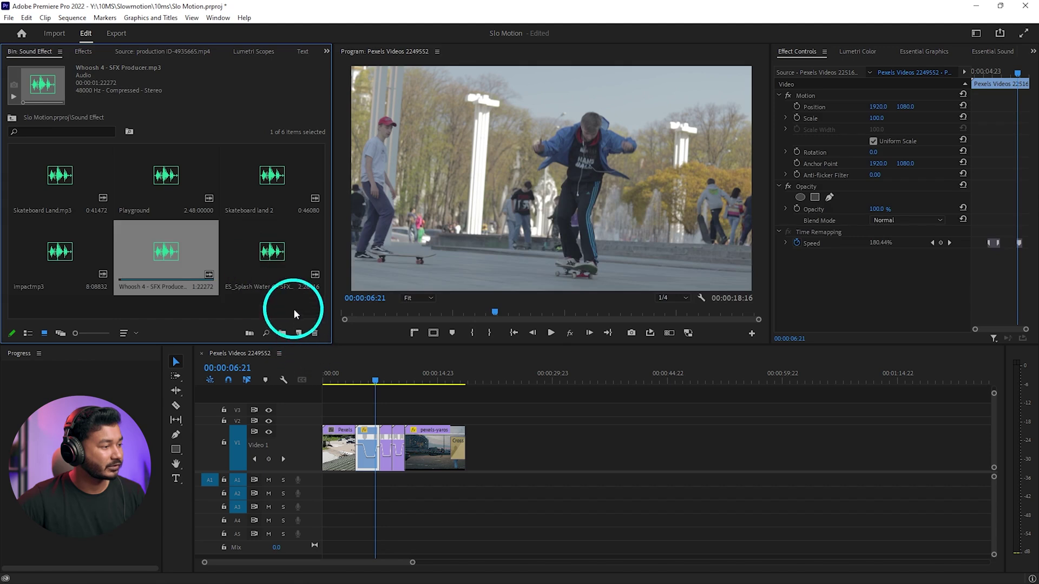
{"action": "left_click", "coordinate": [153, 190]}
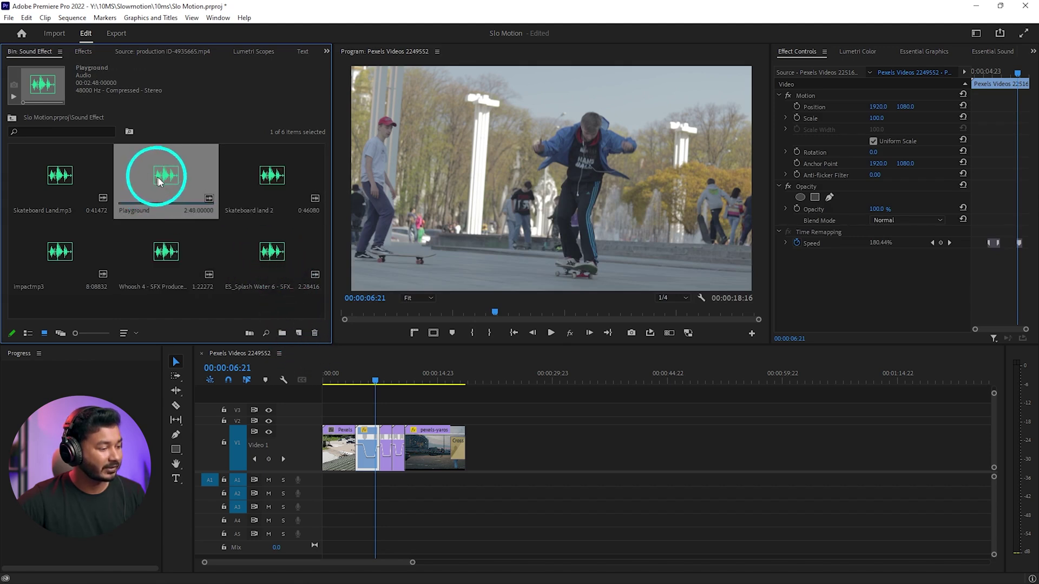
{"action": "left_click_drag", "start_coordinate": [158, 183], "coordinate": [325, 477]}
Step: Split the Playground audio on A1 at 00:00:18:16, where the video ends
{"action": "left_click", "coordinate": [434, 378]}
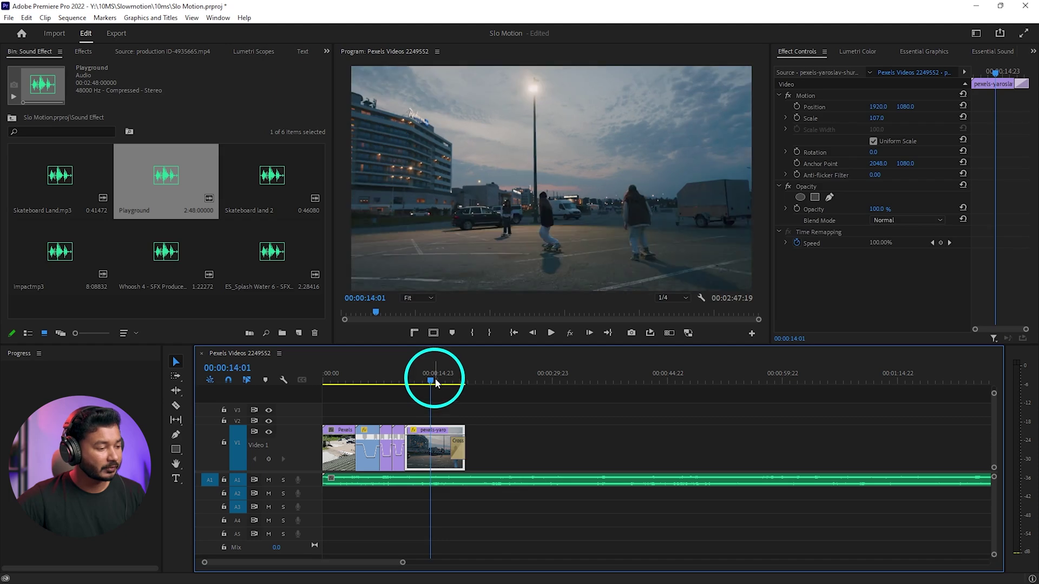
{"action": "left_click_drag", "start_coordinate": [436, 383], "coordinate": [466, 384]}
{"action": "left_click", "coordinate": [494, 480]}
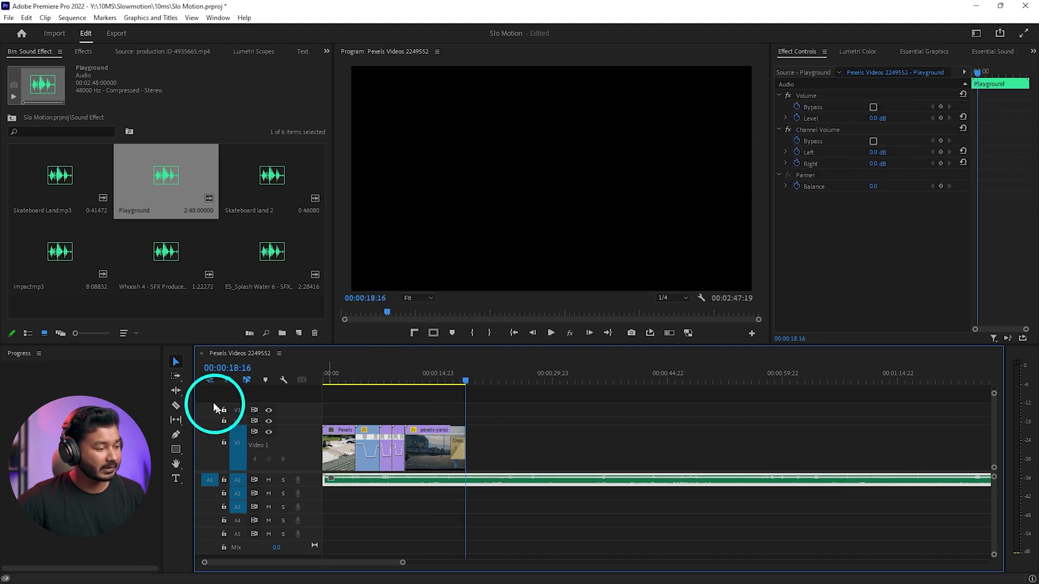
{"action": "left_click", "coordinate": [175, 407]}
{"action": "left_click", "coordinate": [474, 480]}
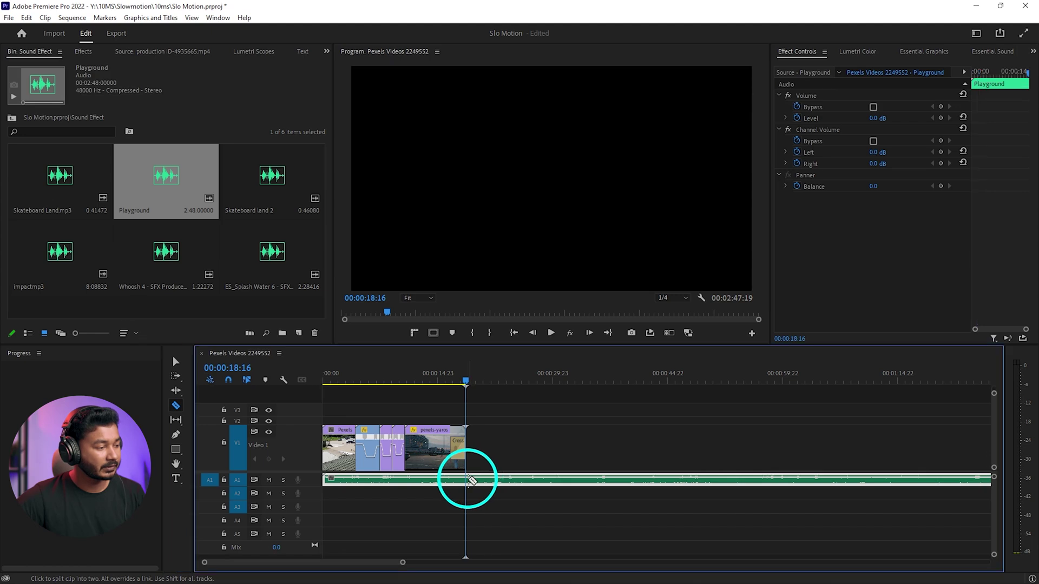
Step: Delete the leftover Playground audio after the cut and extend the kept part's end to 00:00:19:07
{"action": "left_click", "coordinate": [177, 363]}
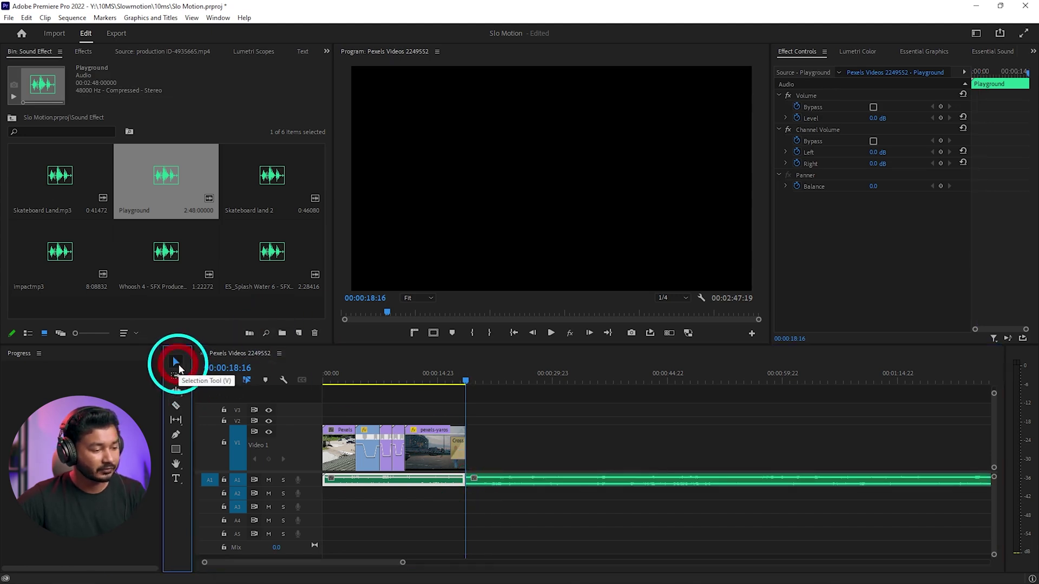
{"action": "left_click", "coordinate": [556, 481]}
{"action": "key", "text": "Delete"}
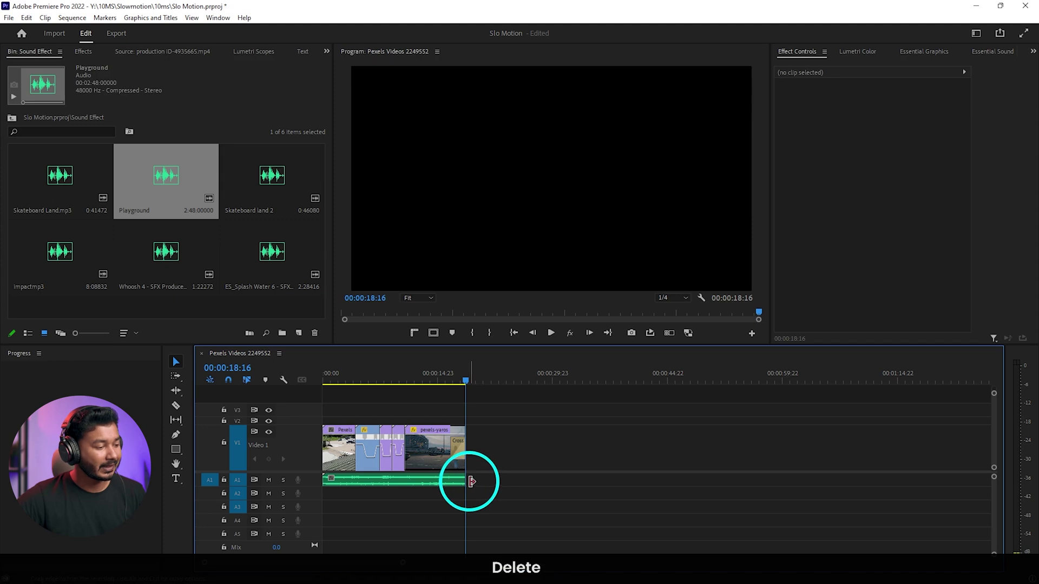
{"action": "left_click_drag", "start_coordinate": [466, 480], "coordinate": [470, 481]}
Step: Lower the volume of the Playground audio on A1 to about -10.8 dB
{"action": "scroll", "coordinate": [312, 482], "scroll_direction": "up", "scroll_amount": 2}
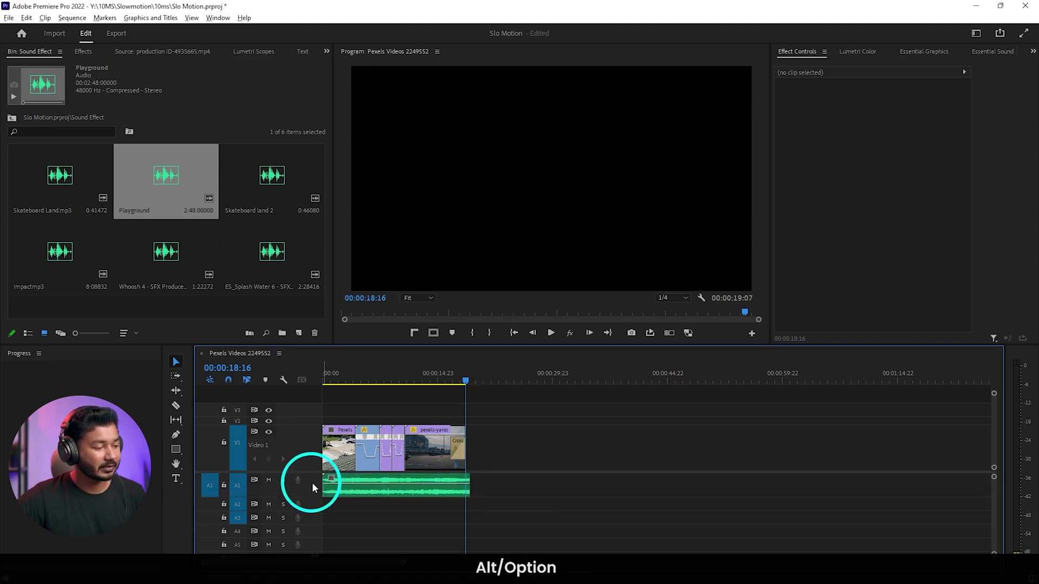
{"action": "left_click", "coordinate": [380, 491]}
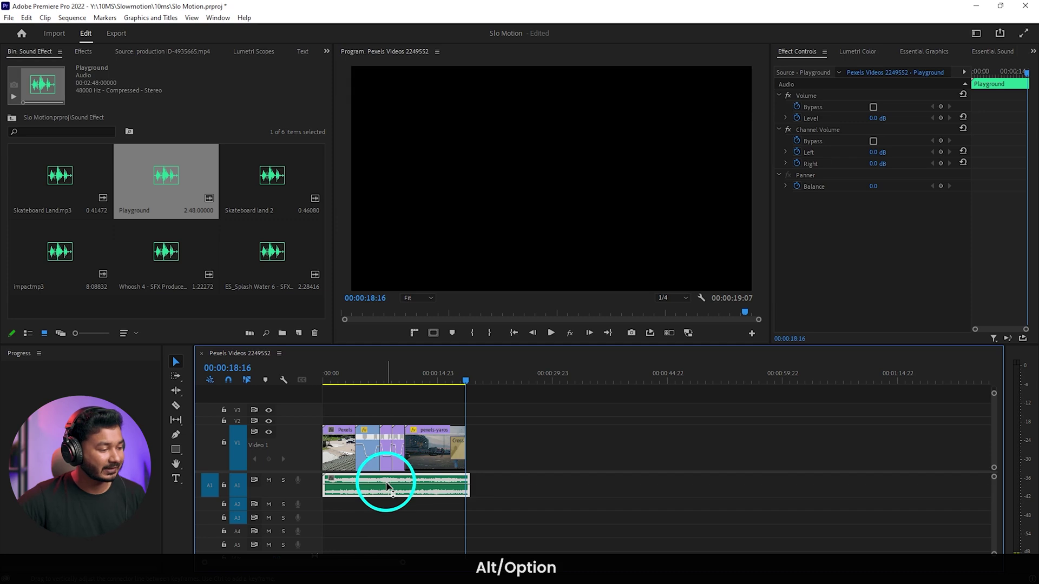
{"action": "scroll", "coordinate": [386, 483], "scroll_direction": "up", "scroll_amount": 5}
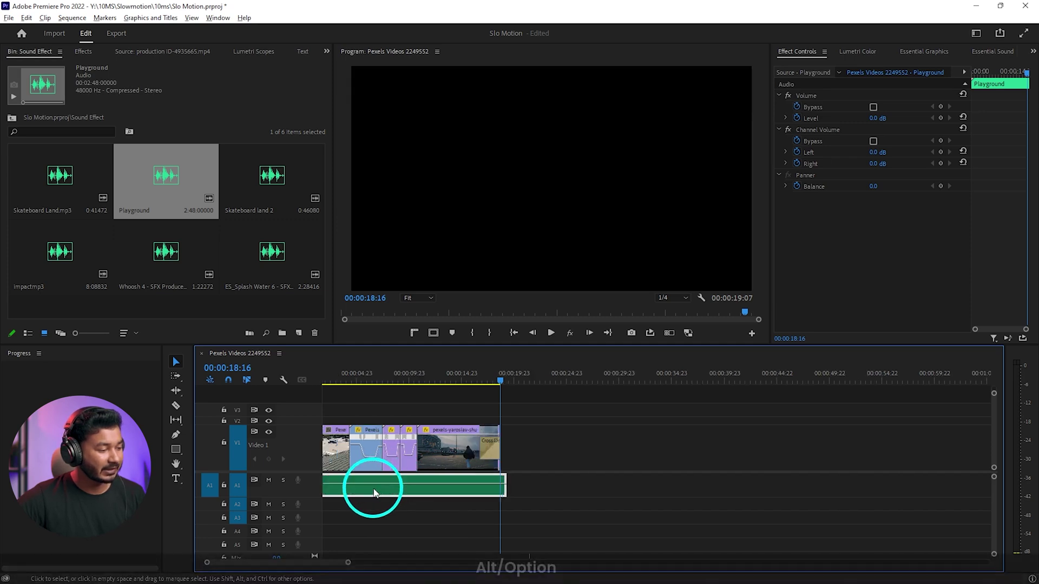
{"action": "left_click", "coordinate": [432, 486], "text": "ctrl"}
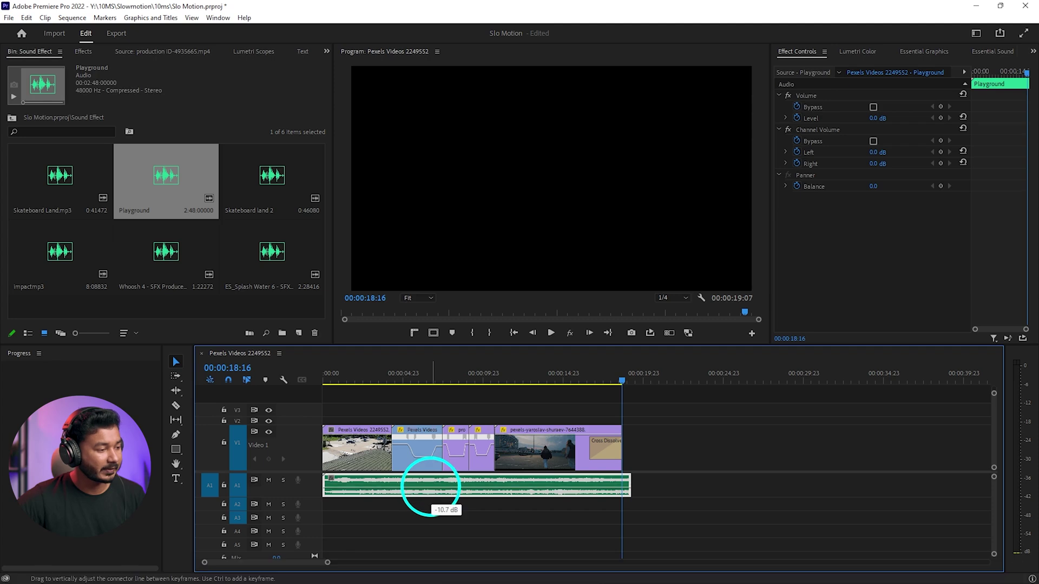
Step: Play the opening of the sequence to check the Playground ambience level under the video
{"action": "left_click", "coordinate": [335, 379]}
{"action": "key", "text": "space"}
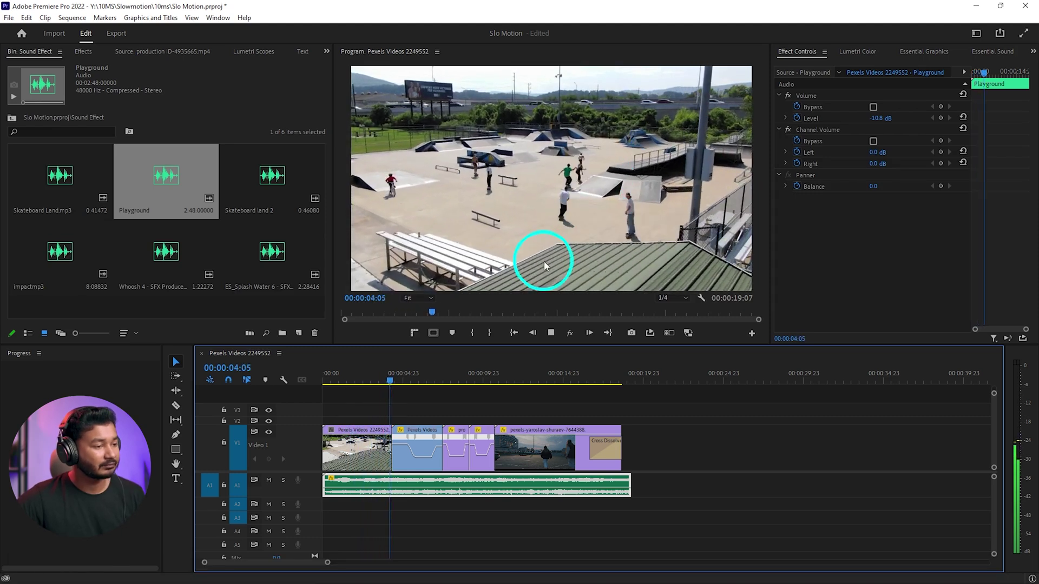
{"action": "key", "text": "space"}
{"action": "key", "text": "space"}
{"action": "key", "text": "space"}
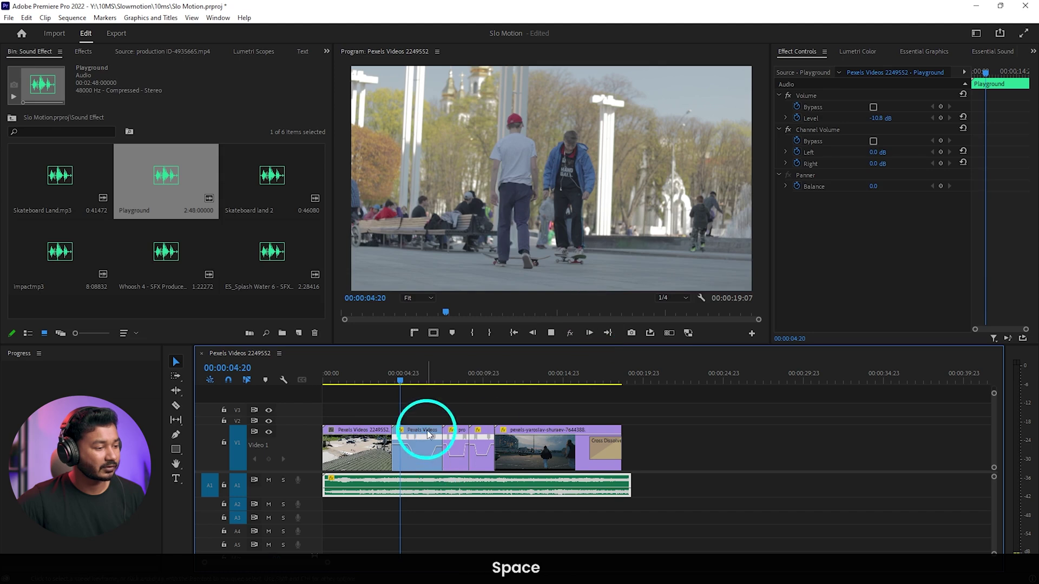
Step: Place Skateboard Land.mp3 on A2 at 00:00:06:15, where the skater in the blue jacket lands
{"action": "left_click_drag", "start_coordinate": [400, 380], "coordinate": [428, 380]}
{"action": "left_click", "coordinate": [64, 193]}
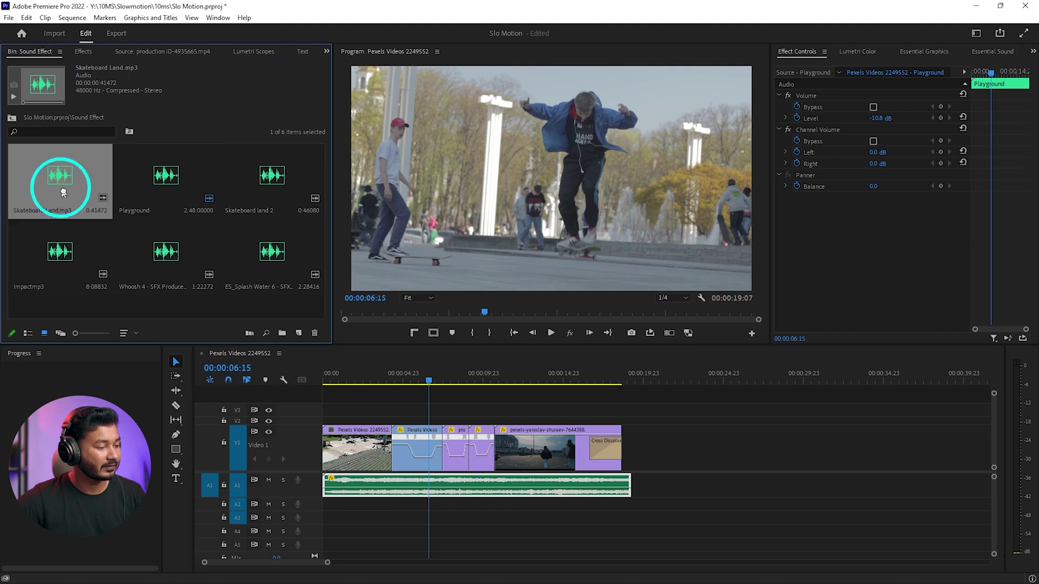
{"action": "left_click_drag", "start_coordinate": [398, 474], "coordinate": [425, 502]}
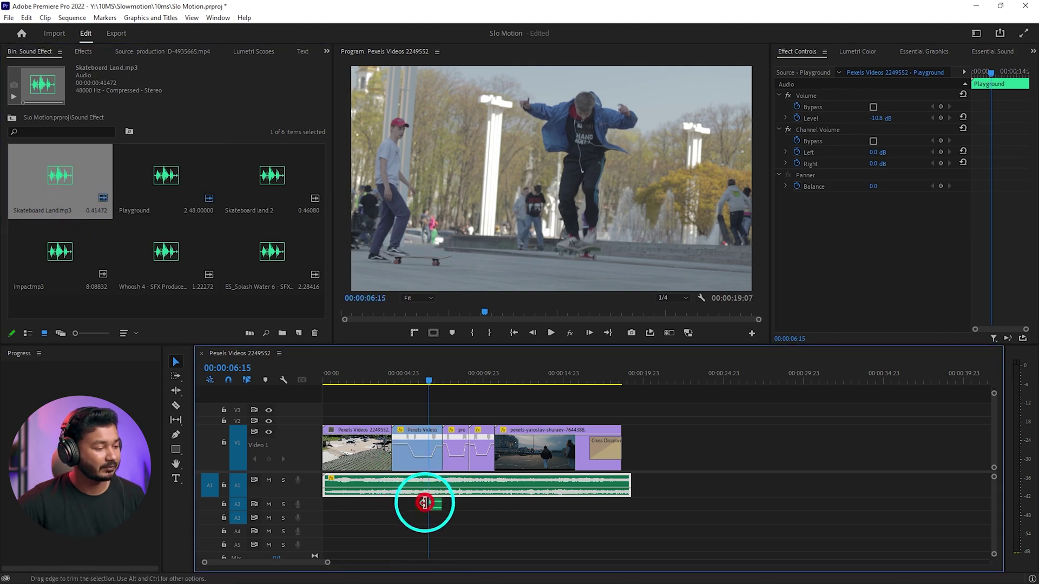
{"action": "scroll", "coordinate": [412, 509], "scroll_direction": "up", "scroll_amount": 5, "text": "alt"}
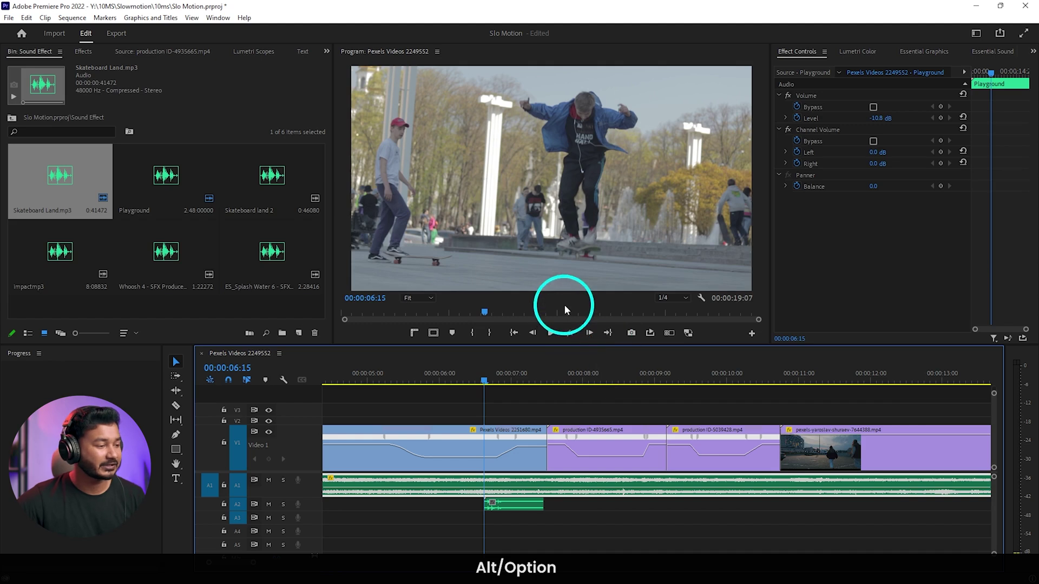
Step: Play the blue-jacket skater's landing to check the sound's timing
{"action": "left_click", "coordinate": [458, 381]}
{"action": "key", "text": "space"}
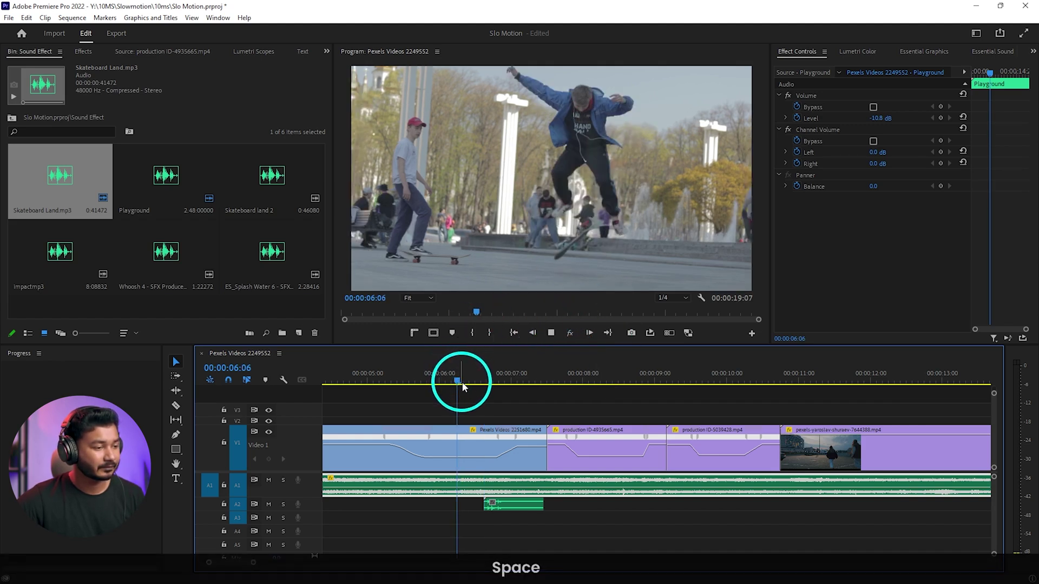
{"action": "key", "text": "space"}
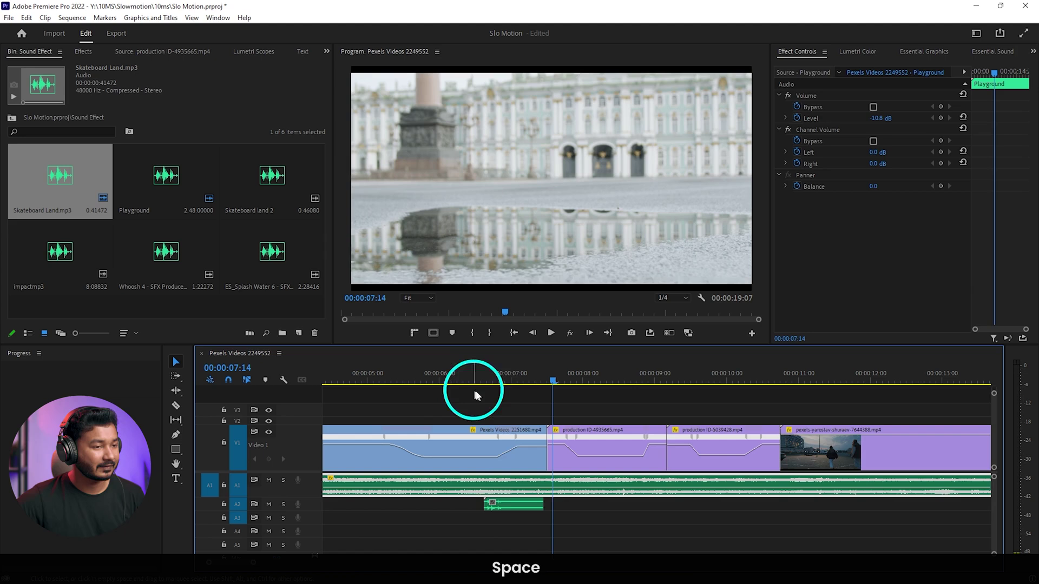
Step: Tag the Skateboard Land.mp3 clip as SFX in Essential Sound, set its Heavy Reverb amount to 4.7, and play it back
{"action": "left_click", "coordinate": [506, 506]}
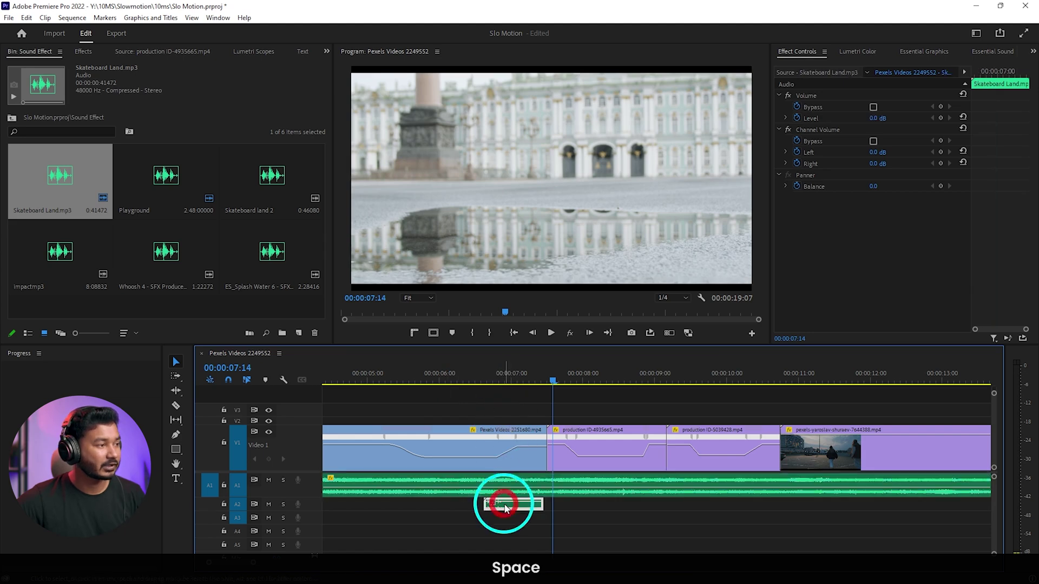
{"action": "left_click", "coordinate": [218, 17]}
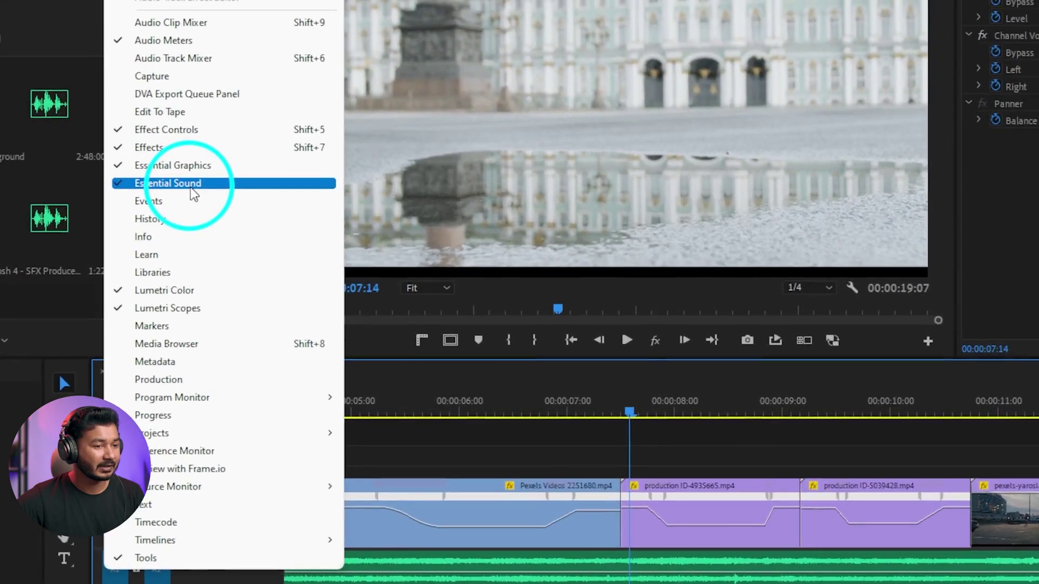
{"action": "left_click", "coordinate": [249, 227]}
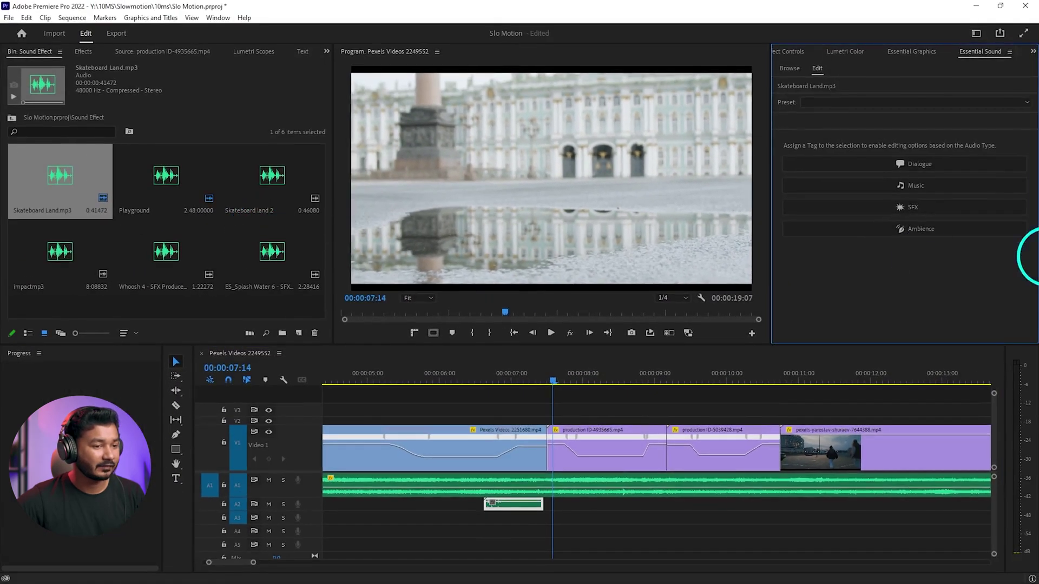
{"action": "left_click", "coordinate": [900, 203]}
{"action": "left_click_drag", "start_coordinate": [898, 233], "coordinate": [892, 233]}
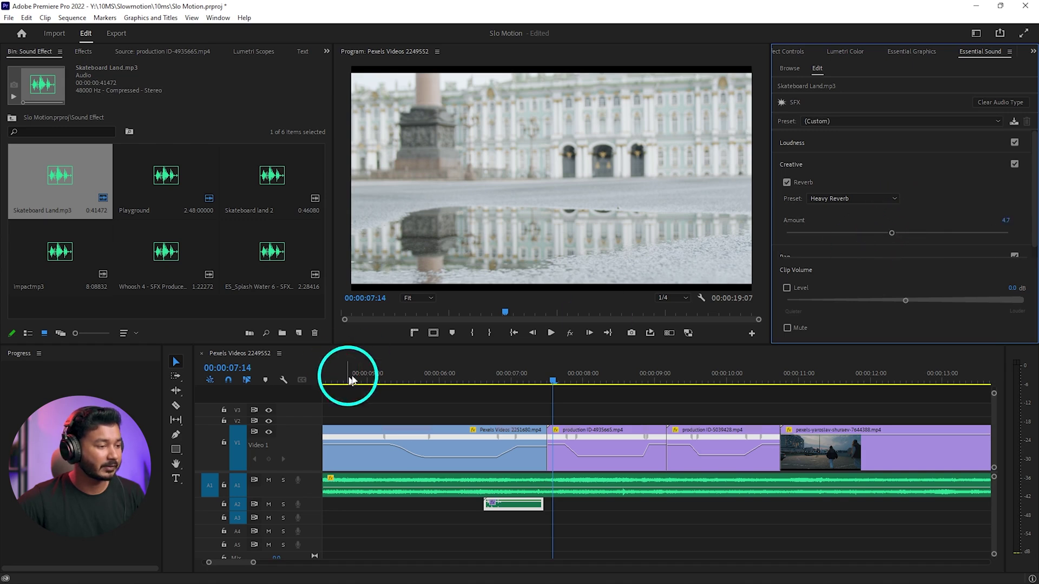
{"action": "left_click", "coordinate": [454, 376]}
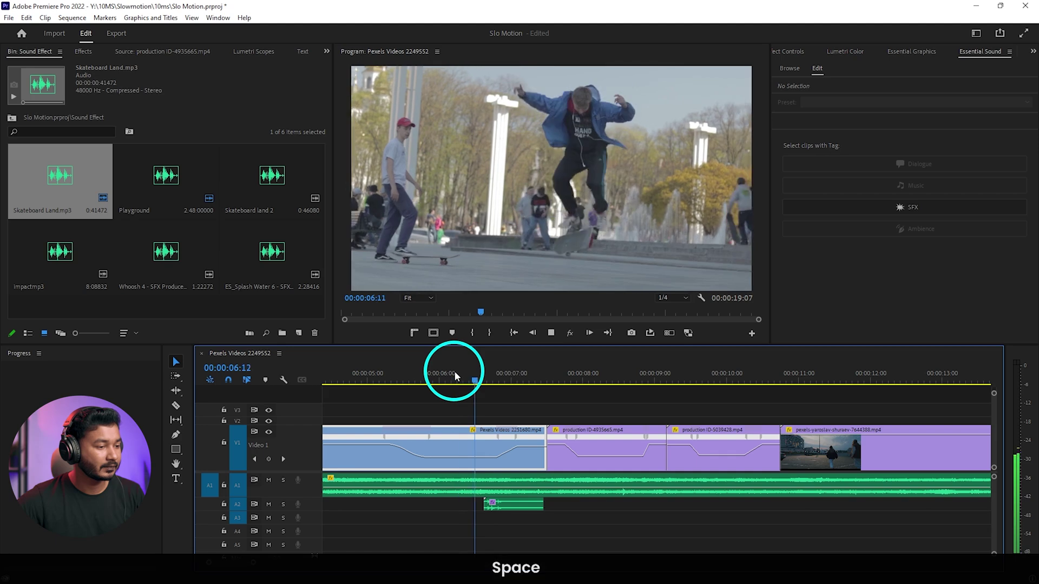
{"action": "key", "text": "space"}
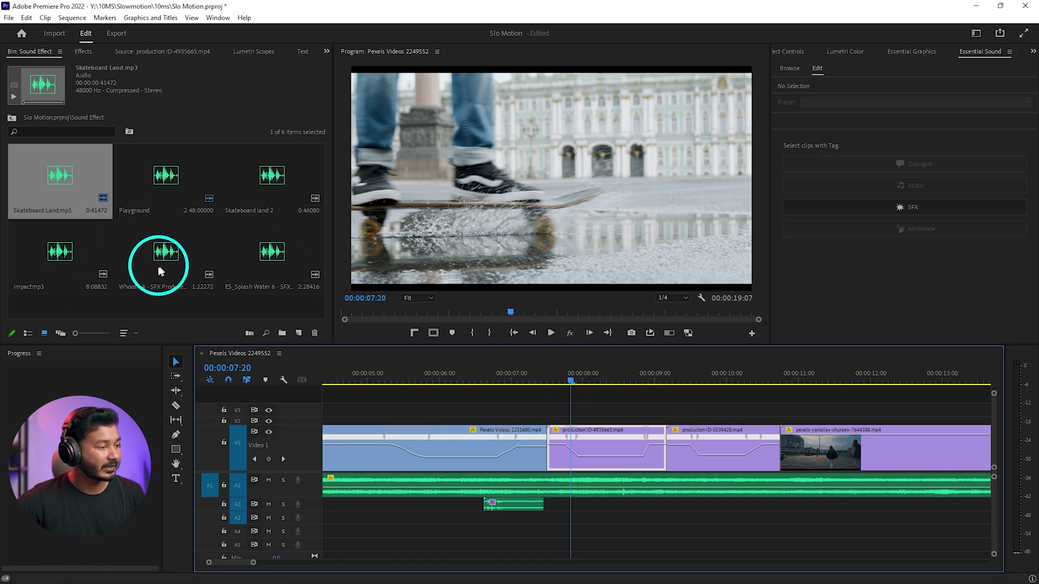
Step: Place ES_Splash Water 6 on A3 at 00:00:07:12 and tag it as SFX with Heavy Reverb 5.3 and level about -0.7 dB
{"action": "left_click_drag", "start_coordinate": [270, 268], "coordinate": [547, 516]}
{"action": "left_click", "coordinate": [626, 517]}
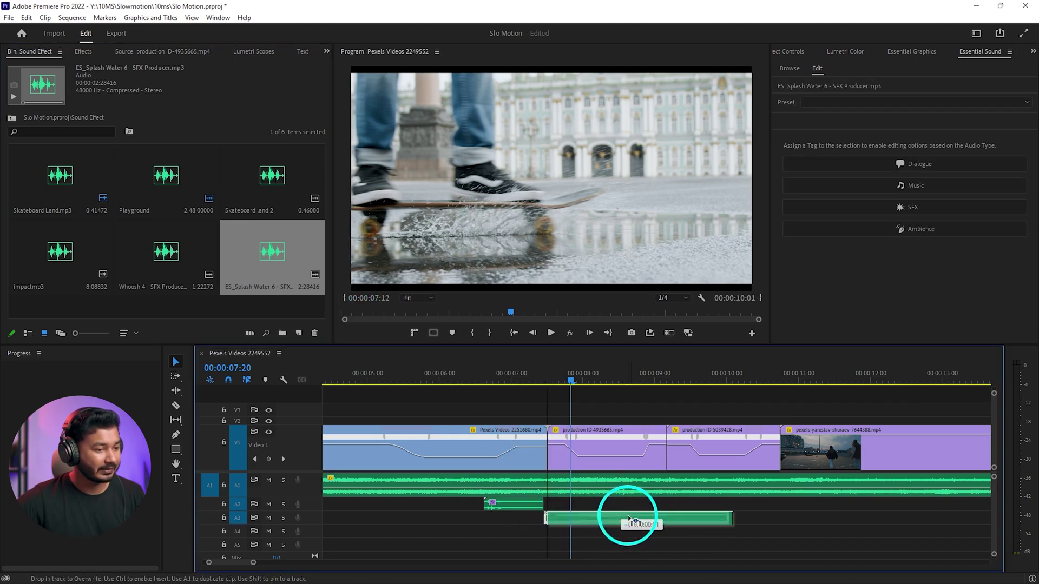
{"action": "left_click", "coordinate": [922, 207]}
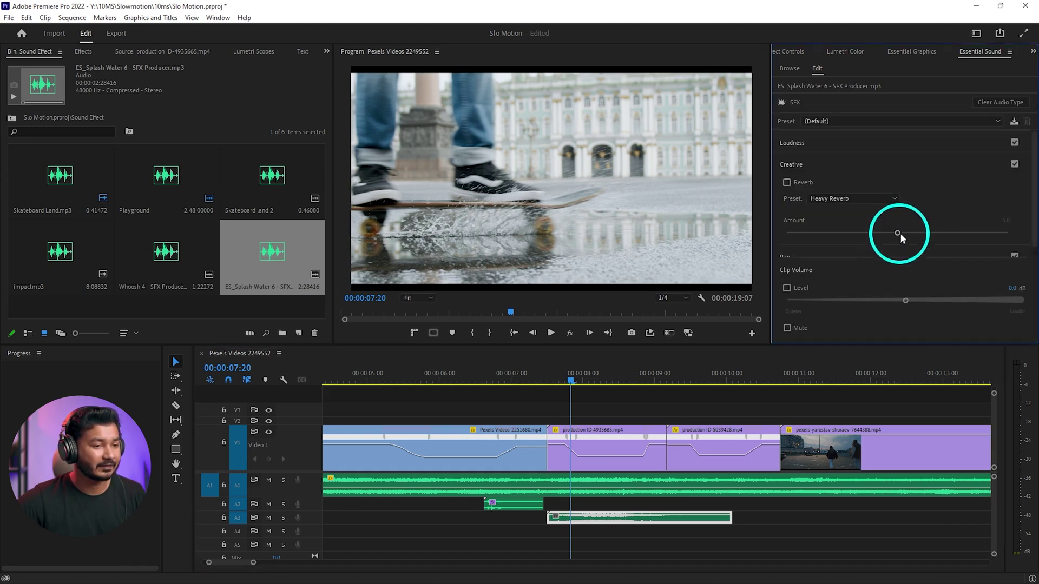
{"action": "left_click_drag", "start_coordinate": [898, 234], "coordinate": [905, 234]}
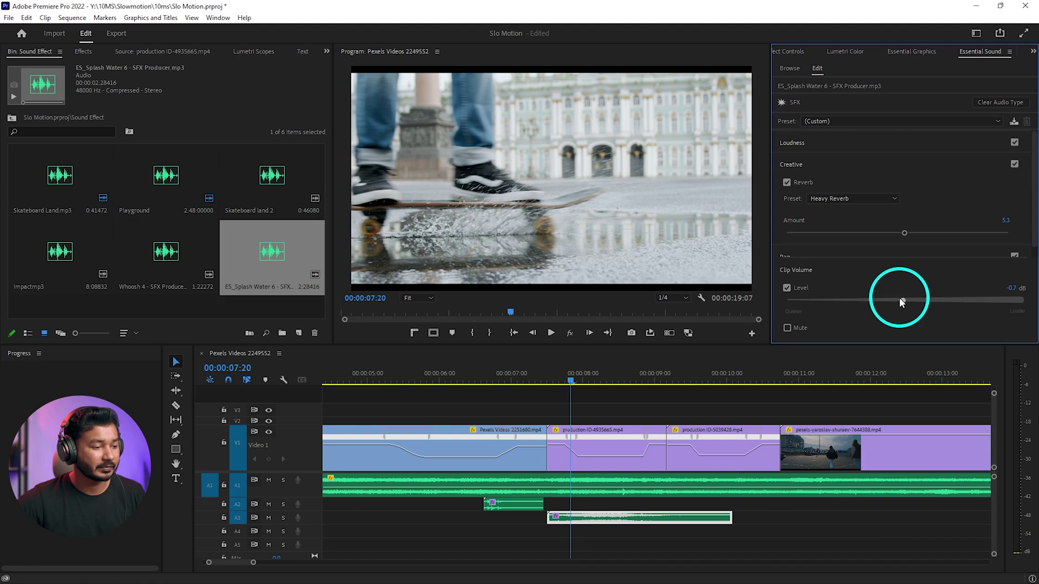
Step: Play through the puddle clip to check the water splash sound
{"action": "left_click", "coordinate": [511, 379]}
{"action": "key", "text": "space"}
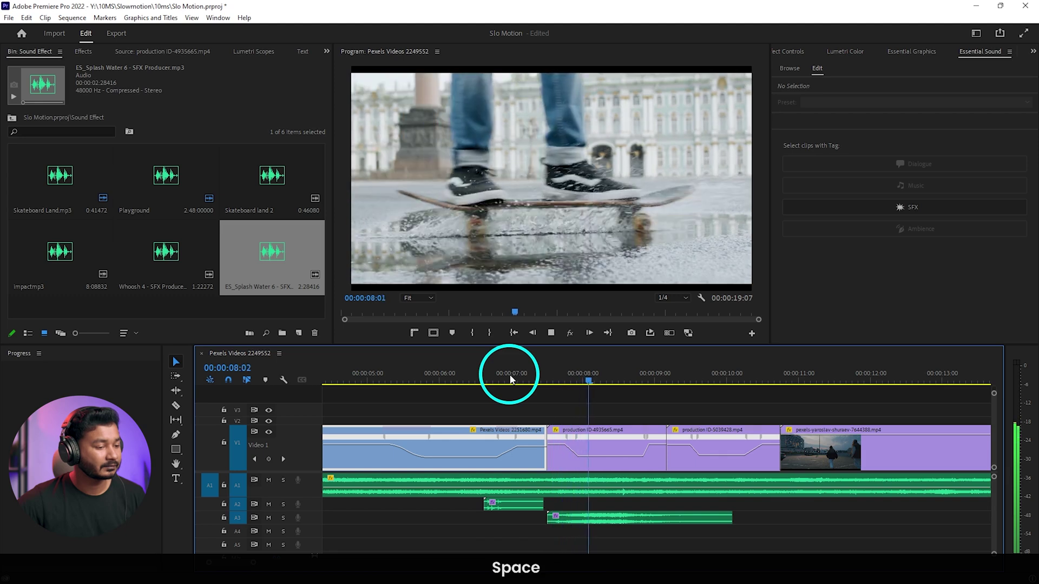
{"action": "key", "text": "space"}
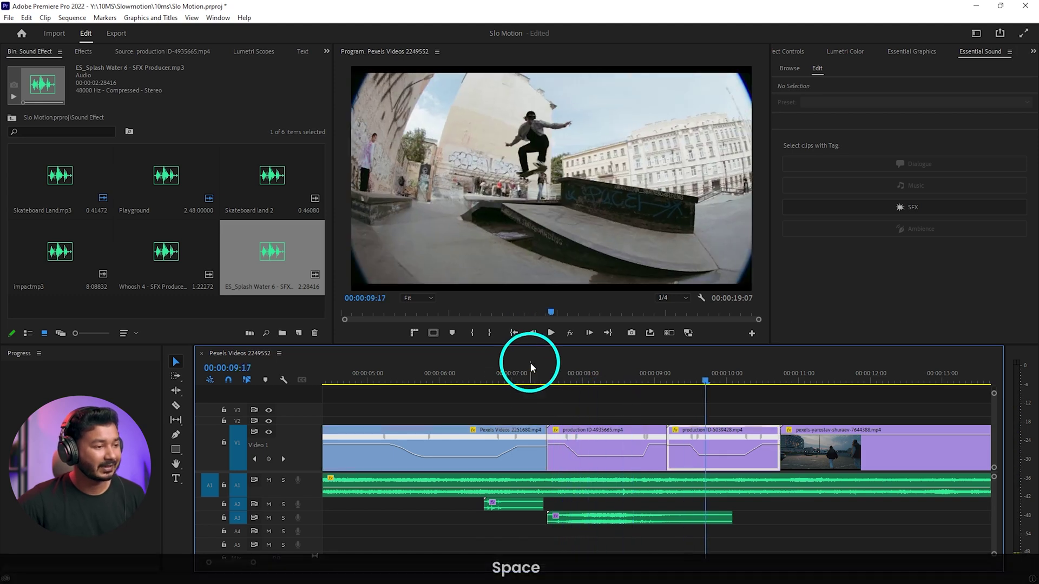
Step: Place Skateboard land 2 on A2 so that it hits at 00:00:10:01, where the skater touches the ramp
{"action": "left_click_drag", "start_coordinate": [701, 382], "coordinate": [731, 385]}
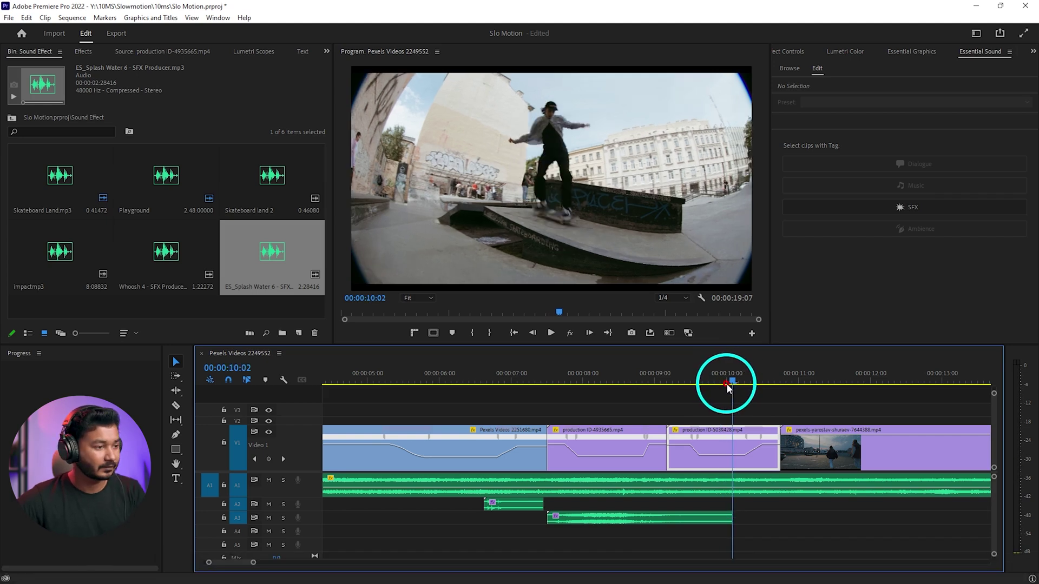
{"action": "key", "text": "Left"}
{"action": "key", "text": "Left"}
{"action": "key", "text": "Right"}
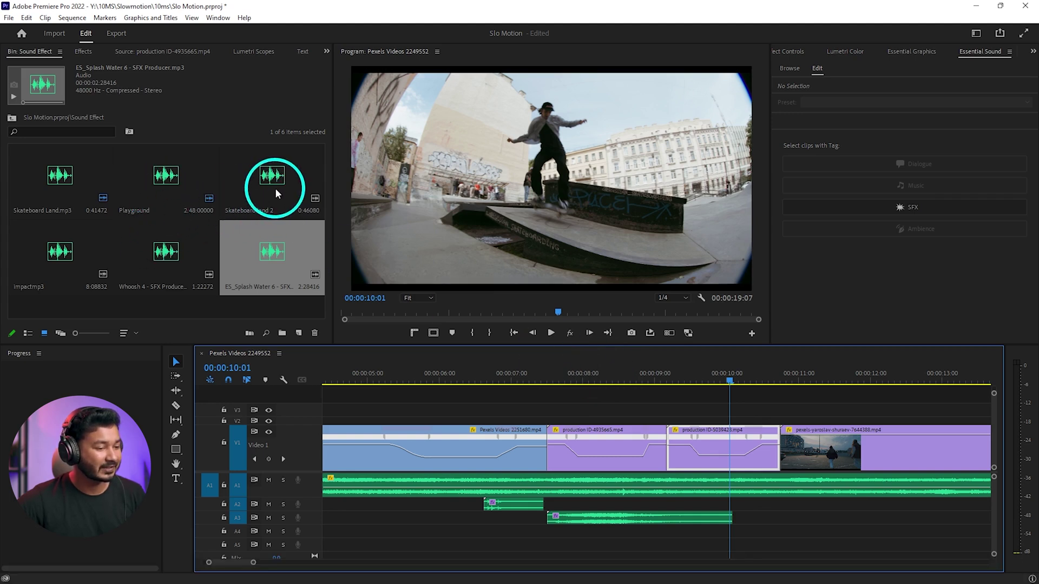
{"action": "left_click_drag", "start_coordinate": [275, 188], "coordinate": [784, 499]}
Step: Apply the default Constant Power fade to the end of the Skateboard land 2 clip and lengthen it slightly
{"action": "scroll", "coordinate": [745, 513], "scroll_direction": "up", "scroll_amount": 5}
{"action": "right_click", "coordinate": [909, 504]}
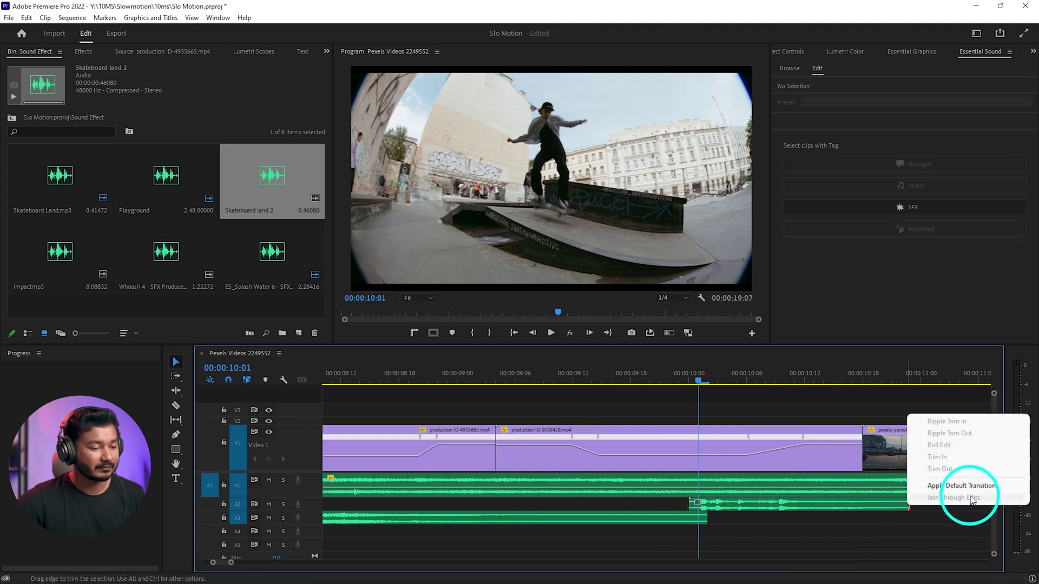
{"action": "left_click", "coordinate": [961, 486]}
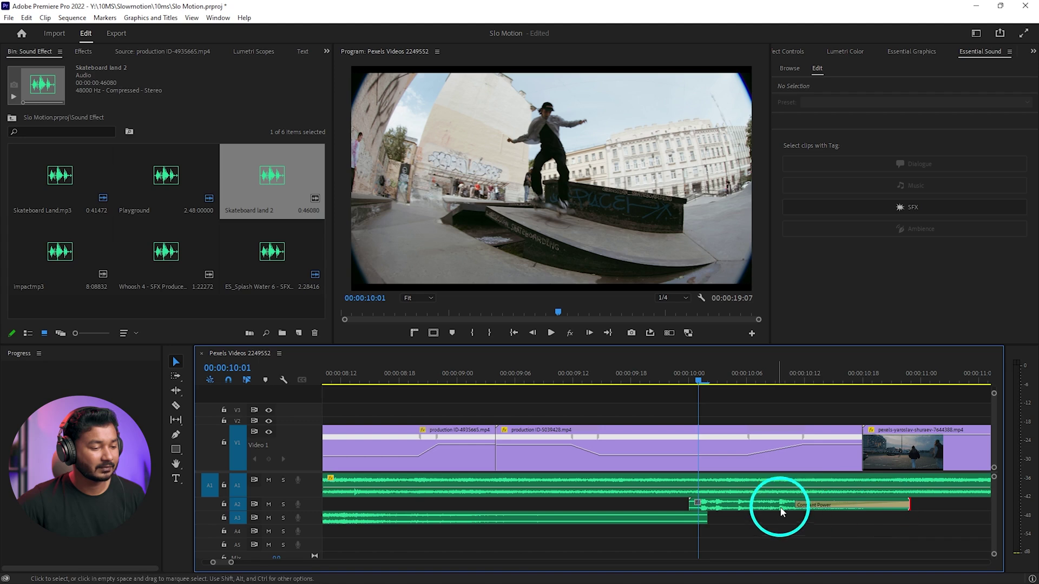
{"action": "left_click_drag", "start_coordinate": [782, 512], "coordinate": [784, 503]}
Step: Play the ramp landing to check the Skateboard land 2 sound and its fade
{"action": "left_click", "coordinate": [610, 382]}
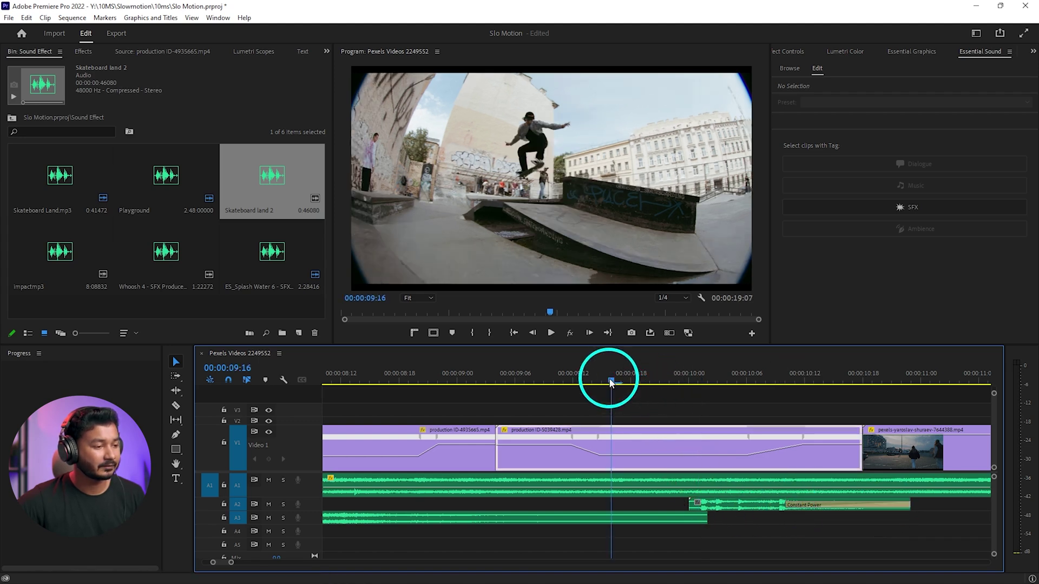
{"action": "key", "text": "space"}
{"action": "scroll", "coordinate": [585, 429], "scroll_direction": "down", "scroll_amount": 3, "text": "alt"}
{"action": "key", "text": "space"}
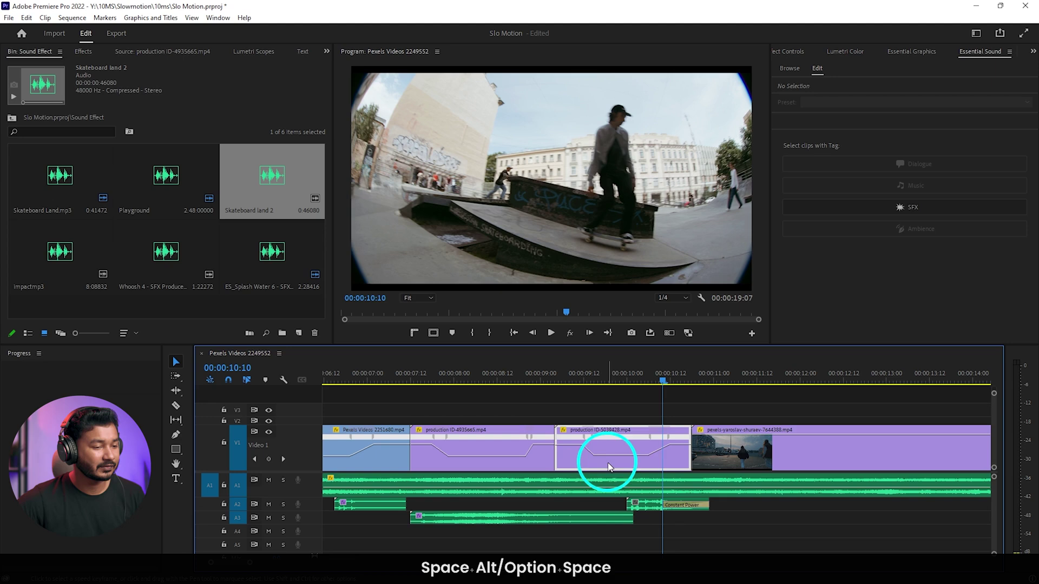
Step: Tag the Skateboard land 2 clip as SFX and lower its clip volume level to about -9.7 dB
{"action": "left_click", "coordinate": [644, 508]}
{"action": "left_click", "coordinate": [926, 211]}
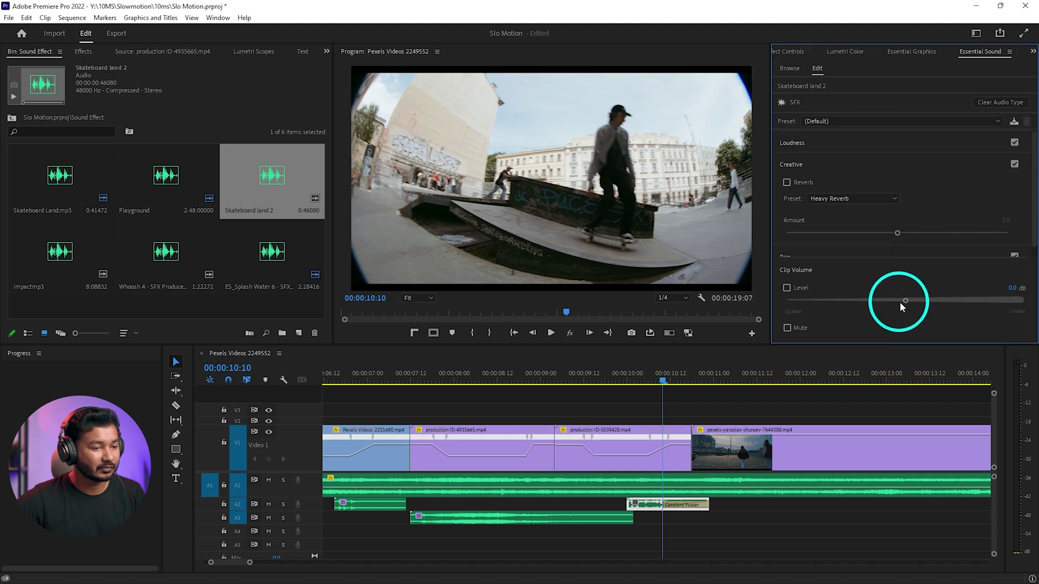
{"action": "left_click_drag", "start_coordinate": [905, 302], "coordinate": [868, 302]}
{"action": "left_click", "coordinate": [897, 233]}
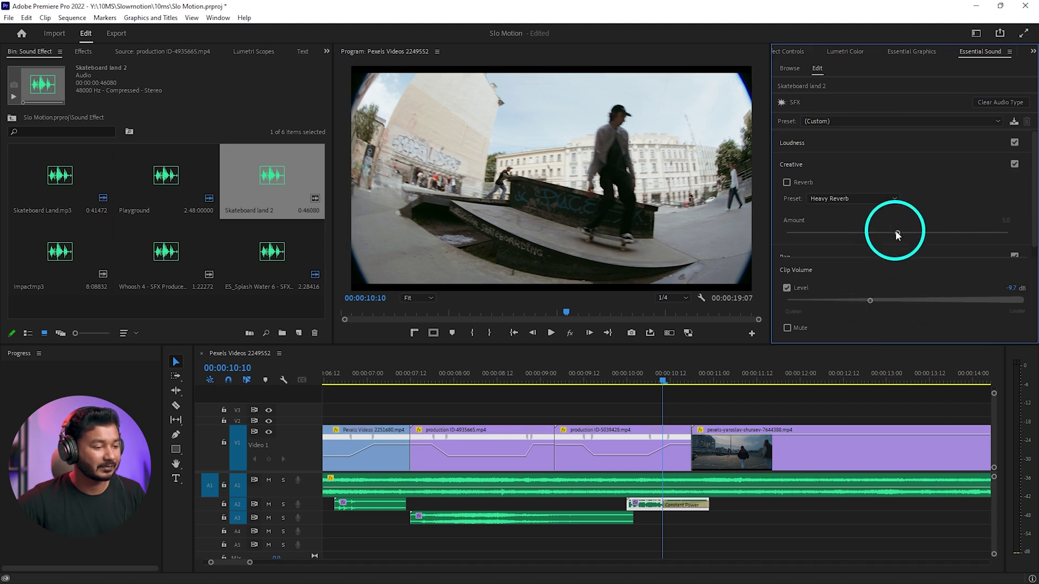
Step: Play from the ramp jump into the car park clip to review the quieter landing sound
{"action": "left_click", "coordinate": [594, 373]}
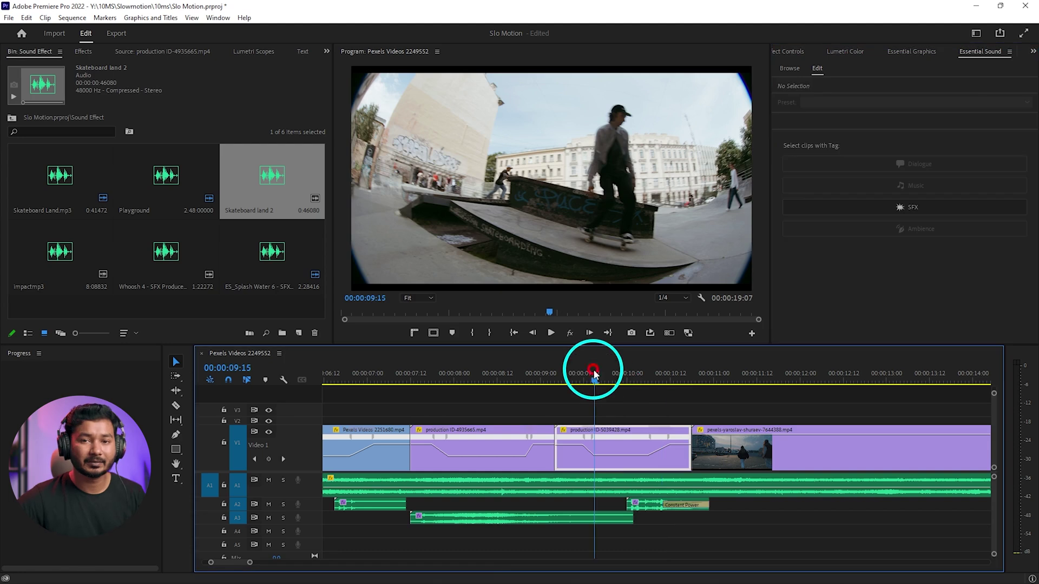
{"action": "key", "text": "space"}
{"action": "left_click", "coordinate": [575, 379]}
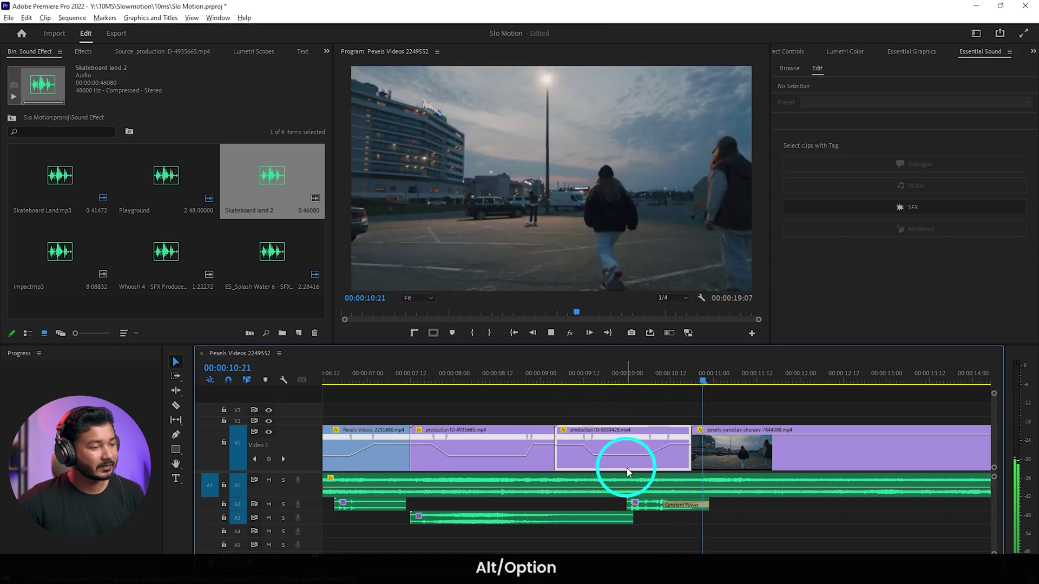
{"action": "scroll", "coordinate": [627, 466], "scroll_direction": "down", "scroll_amount": 1, "text": "alt"}
{"action": "scroll", "coordinate": [623, 451], "scroll_direction": "down", "scroll_amount": 3, "text": "alt"}
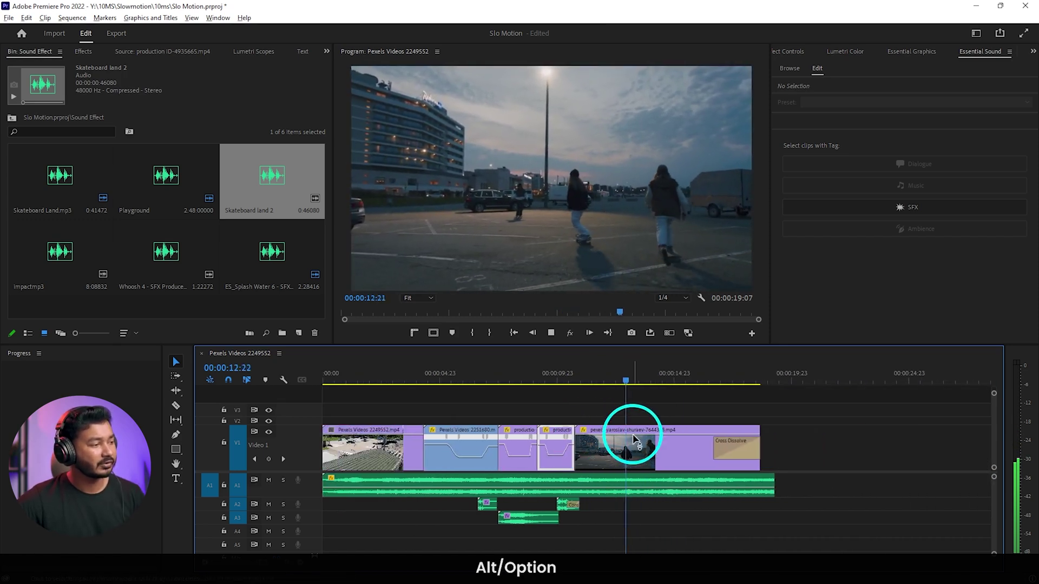
Step: Stop playback and place the Music file from the project's root bin on audio track A4 at the sequence start
{"action": "key", "text": "alt+space"}
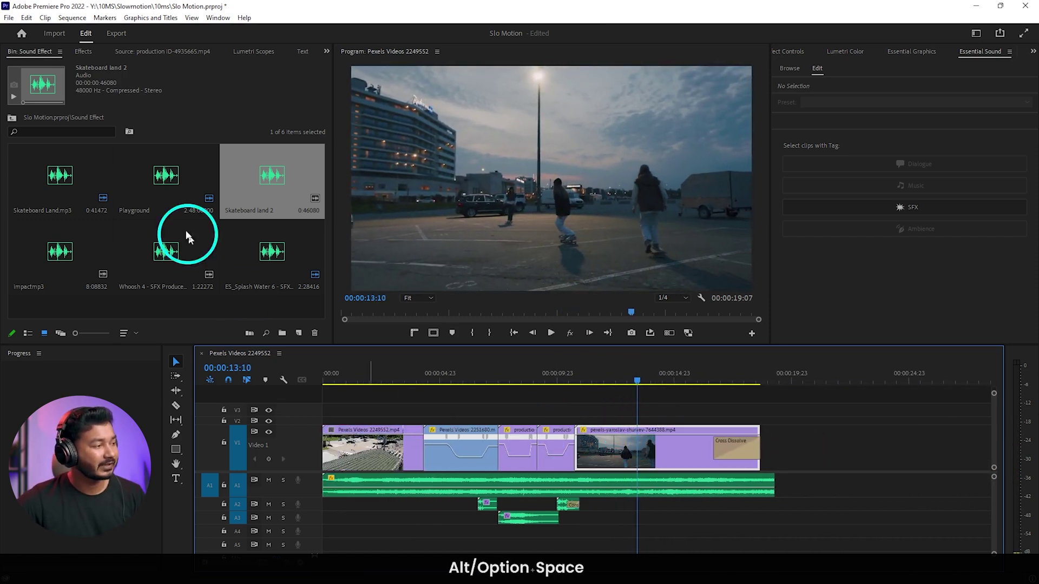
{"action": "left_click", "coordinate": [12, 118]}
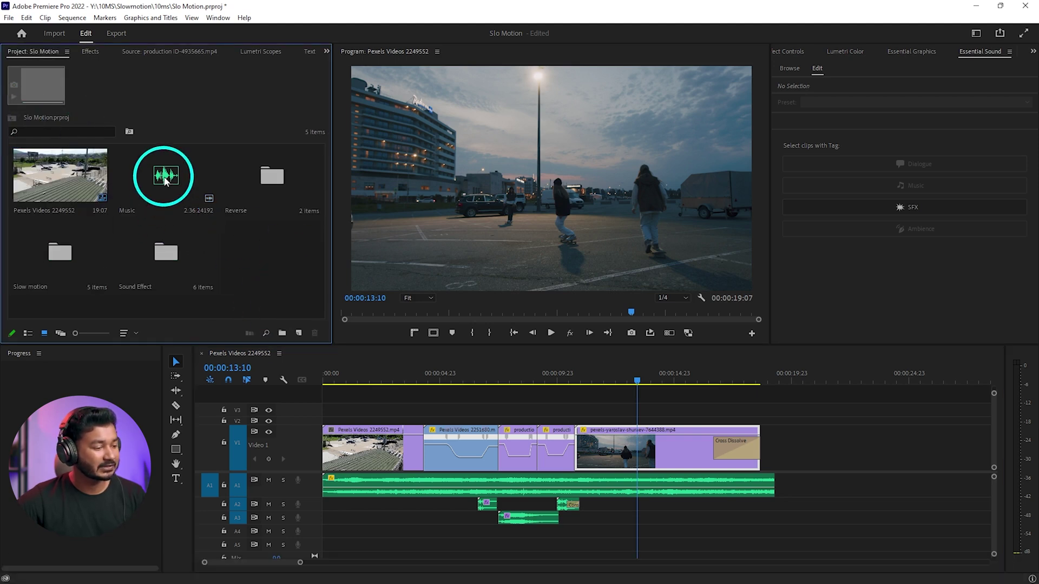
{"action": "left_click_drag", "start_coordinate": [165, 180], "coordinate": [324, 538]}
Step: Cut the Music clip at 00:00:19:07, where the A1 ambience ends, and delete the remaining part
{"action": "scroll", "coordinate": [767, 497], "scroll_direction": "down", "scroll_amount": 6}
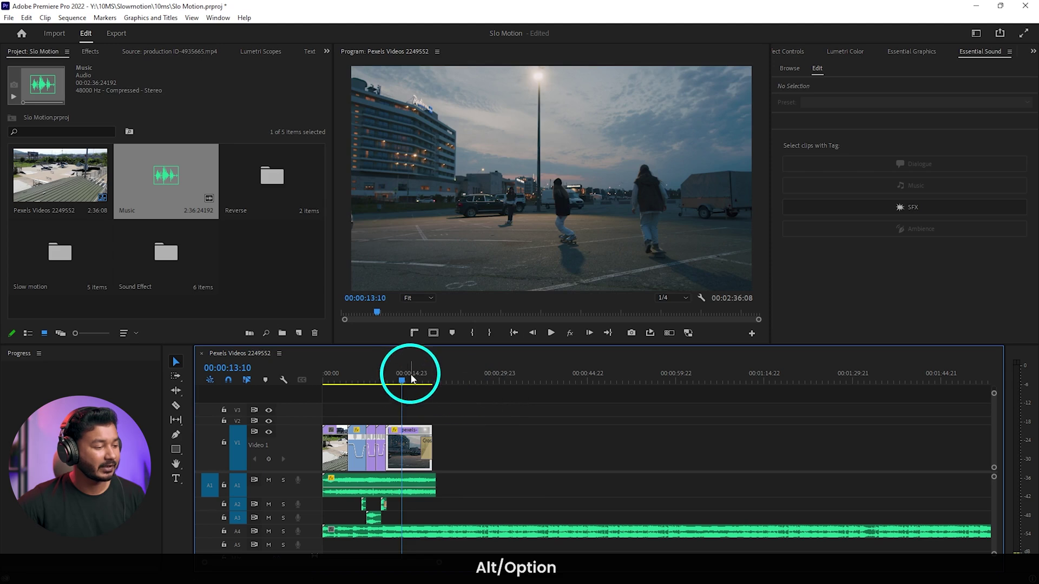
{"action": "left_click_drag", "start_coordinate": [411, 379], "coordinate": [469, 382]}
{"action": "left_click", "coordinate": [455, 530]}
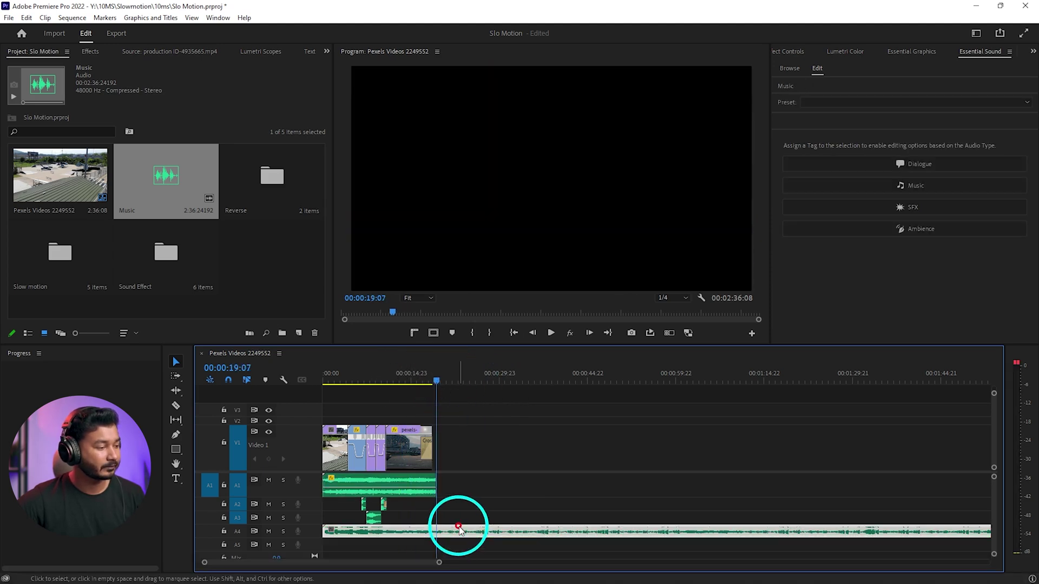
{"action": "left_click", "coordinate": [175, 407]}
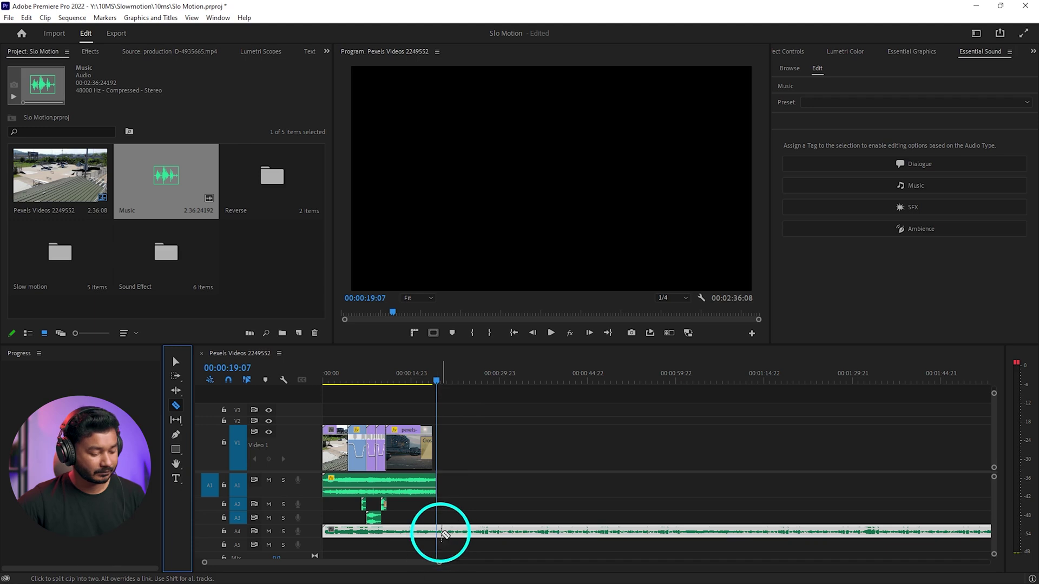
{"action": "left_click", "coordinate": [439, 532]}
{"action": "key", "text": "v"}
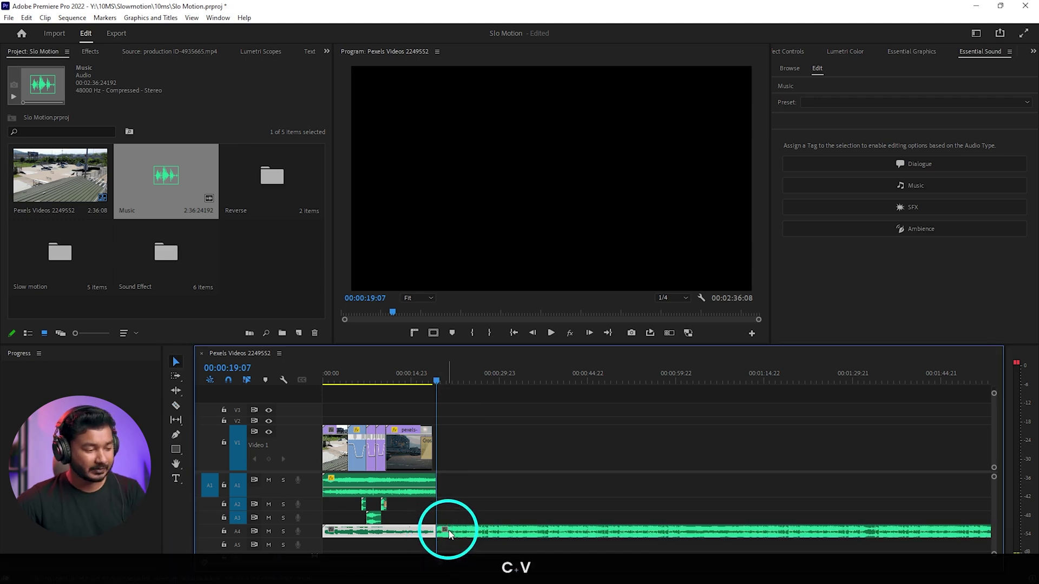
{"action": "left_click", "coordinate": [458, 533]}
{"action": "key", "text": "Delete"}
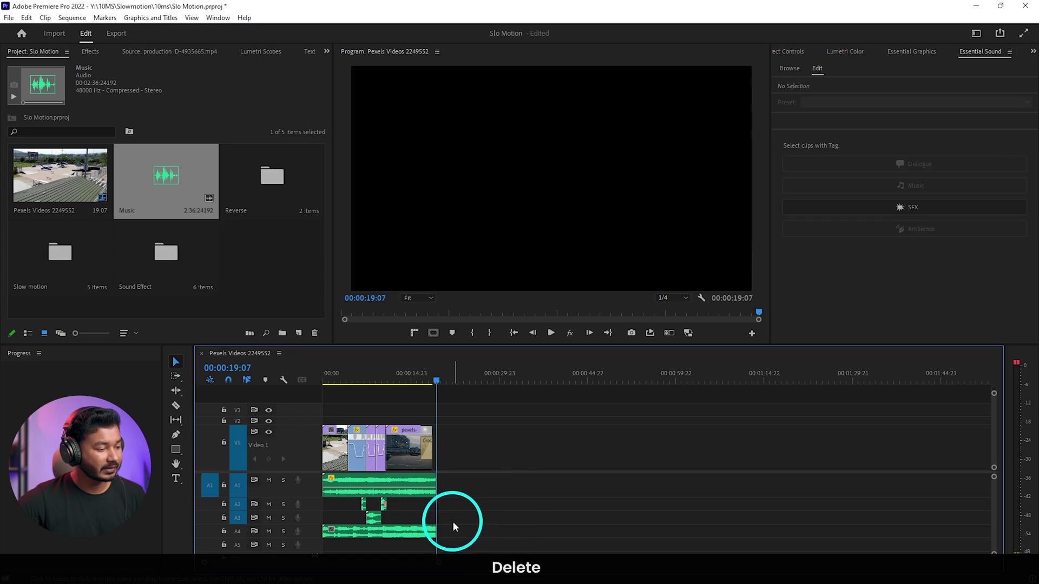
Step: Apply the default Constant Power fade to the ends of the Music clip on A4 and the ambience clip on A1
{"action": "scroll", "coordinate": [433, 533], "scroll_direction": "up", "scroll_amount": 6}
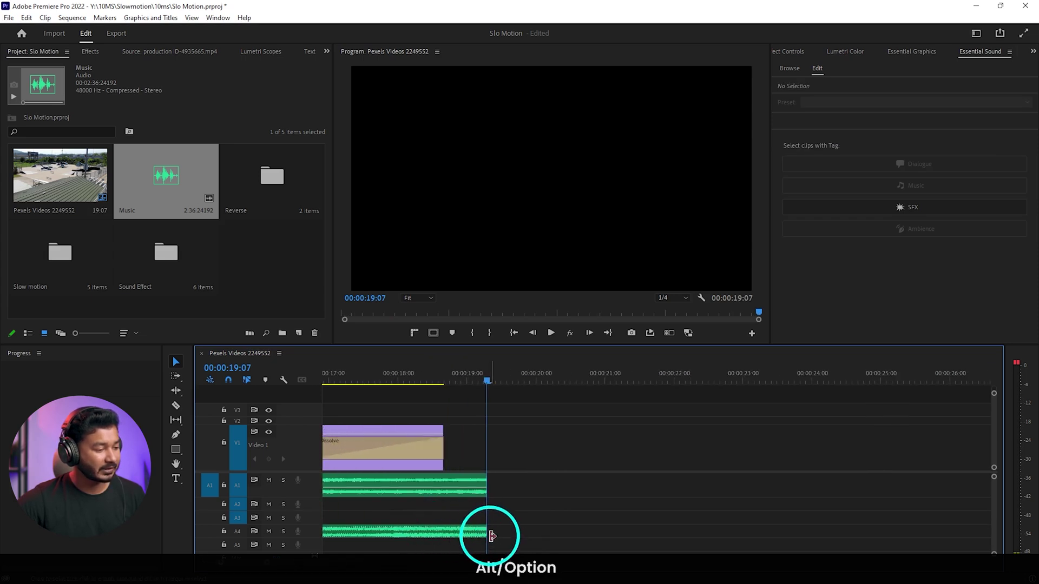
{"action": "right_click", "coordinate": [490, 535]}
{"action": "left_click", "coordinate": [534, 516]}
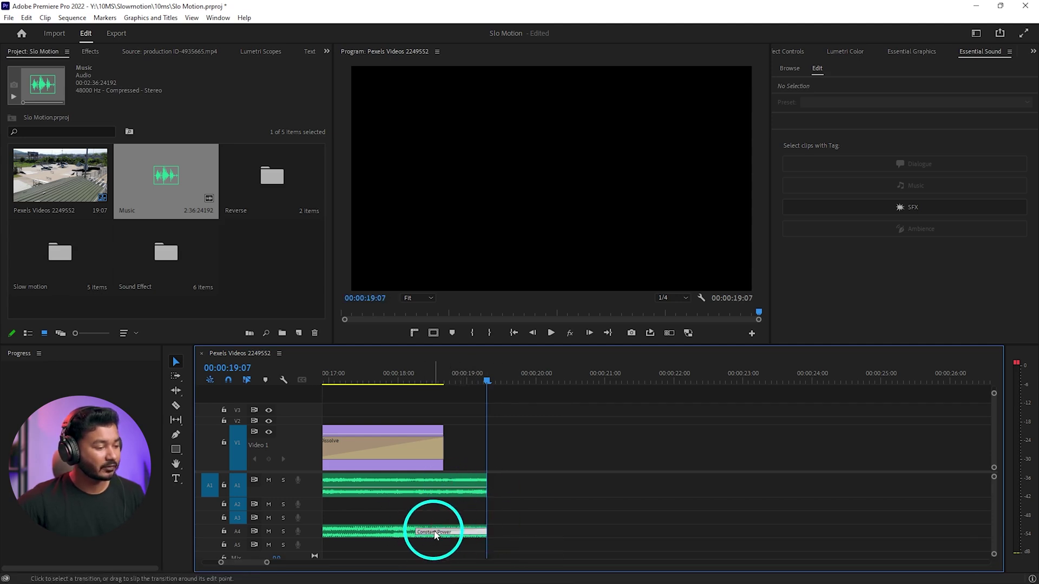
{"action": "scroll", "coordinate": [432, 539], "scroll_direction": "up", "scroll_amount": 3}
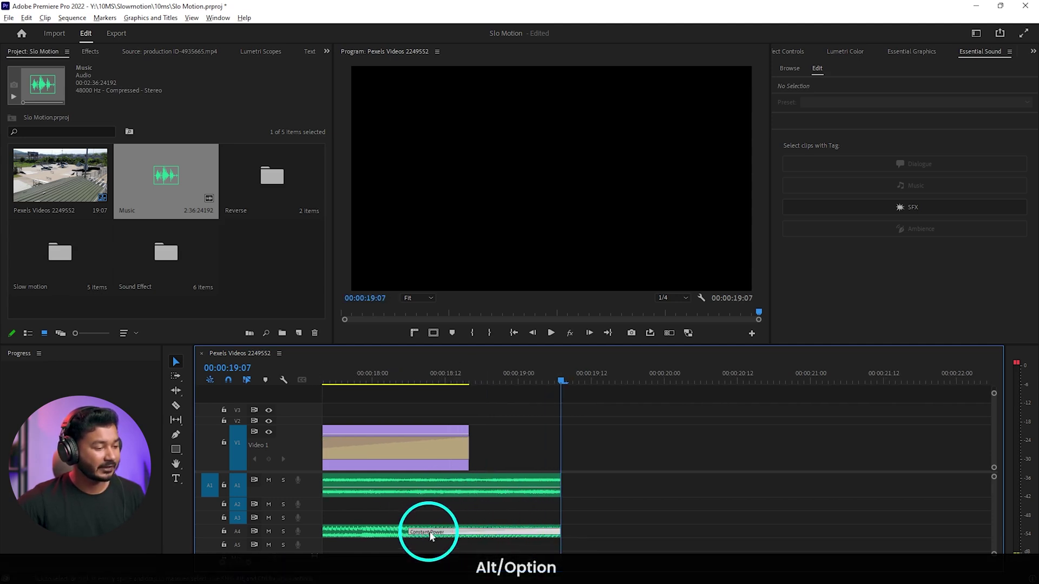
{"action": "right_click", "coordinate": [555, 484]}
{"action": "left_click", "coordinate": [606, 557]}
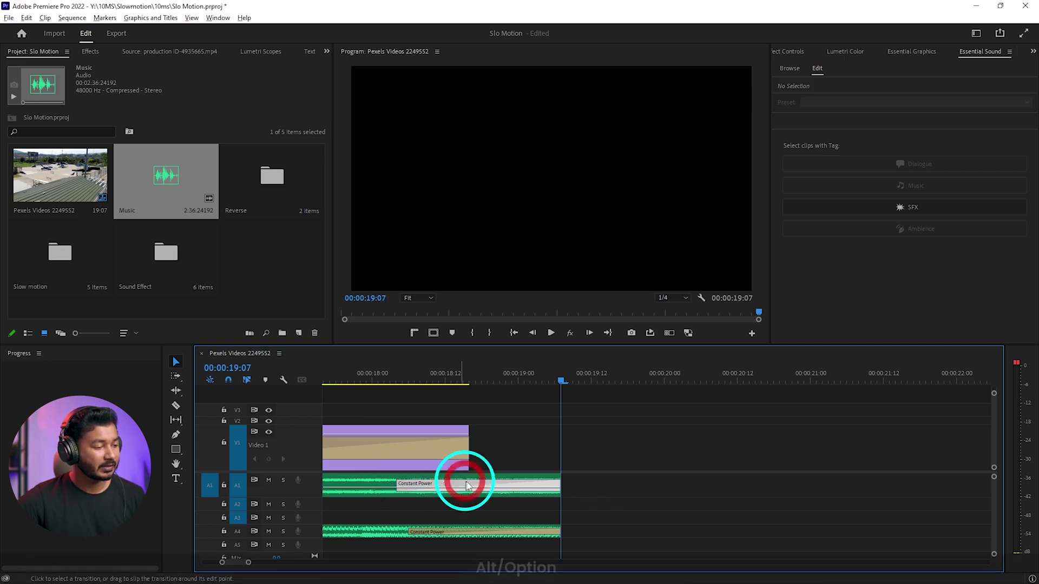
{"action": "scroll", "coordinate": [477, 490], "scroll_direction": "down", "scroll_amount": 5}
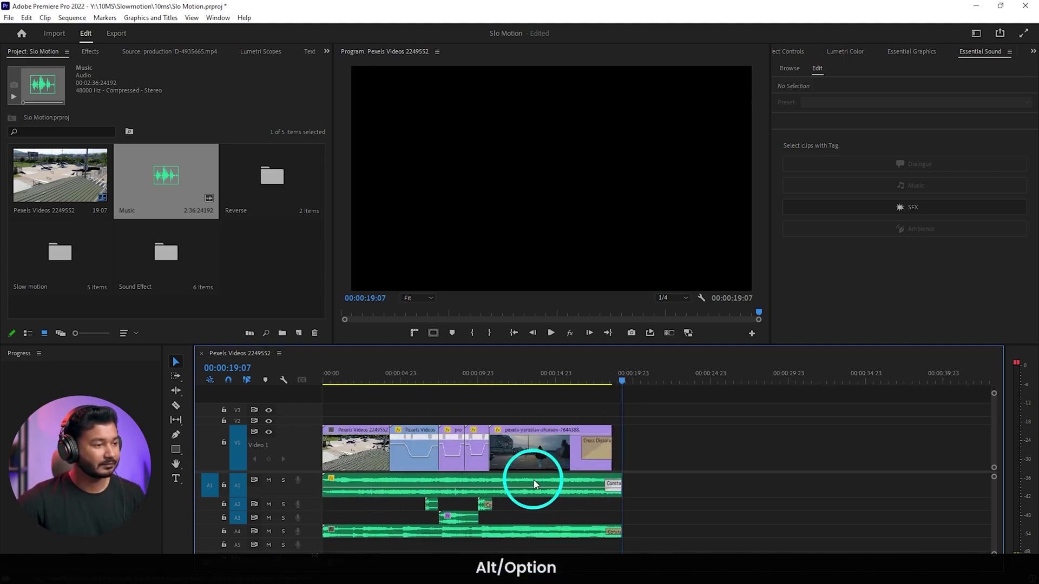